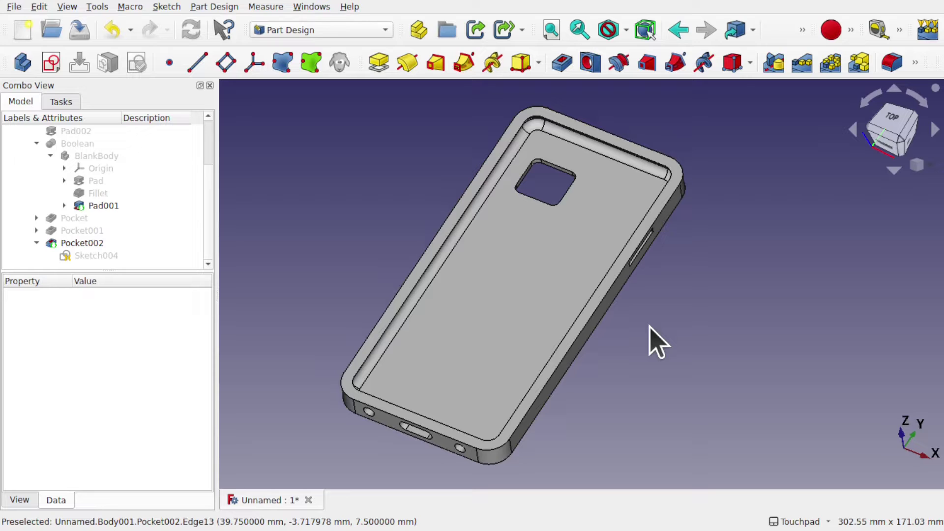
left_click_drag(674, 337, 642, 333, "alt")
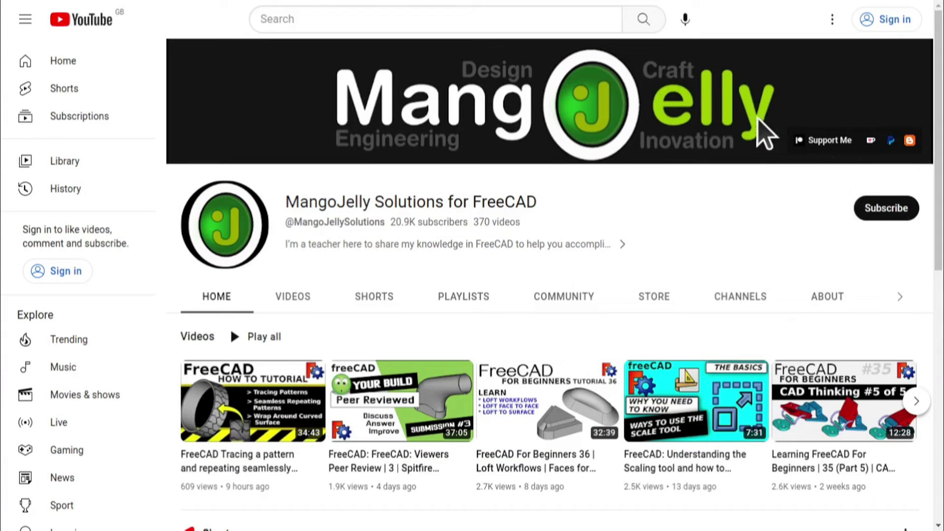
Open the channel's About page and highlight the donation links in its description
left_click(823, 296)
scroll(205, 398, "down", 3)
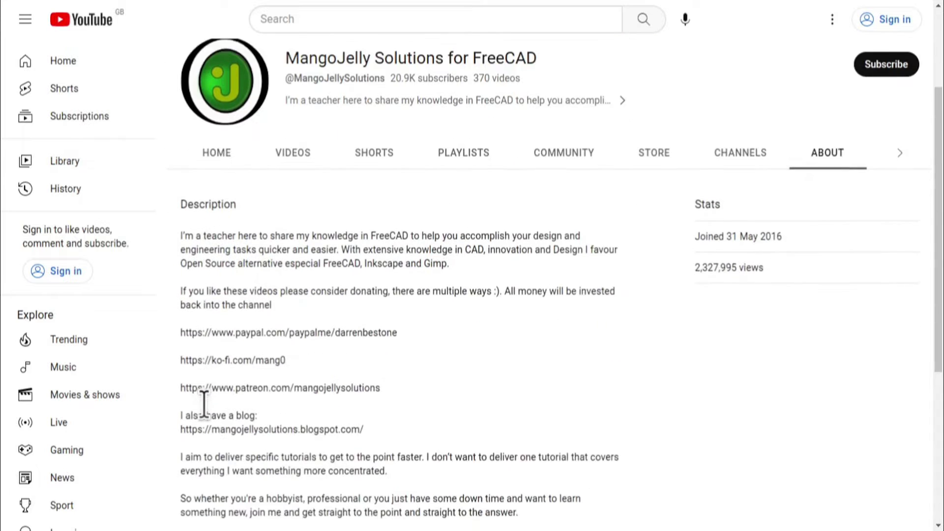
left_click_drag(398, 385, 194, 311)
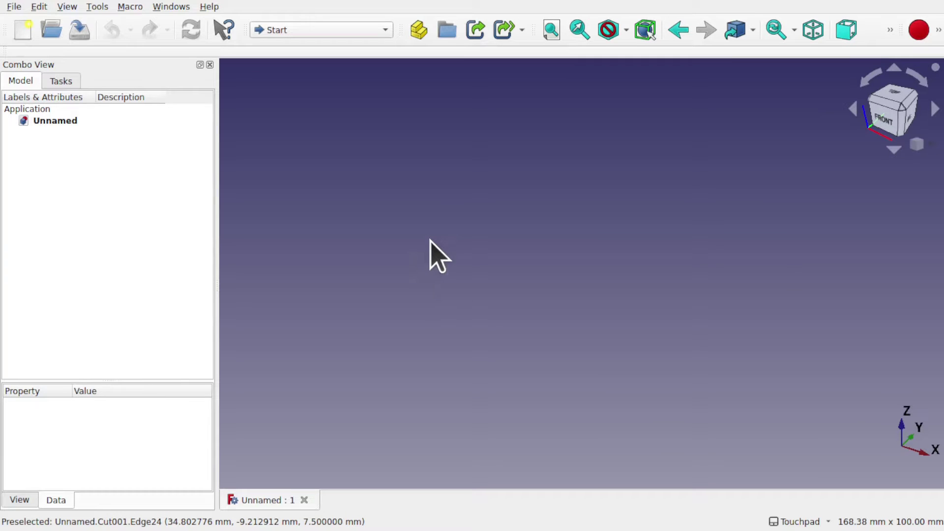
Switch to the Part Design workbench, create a body and start a sketch on its XY plane
left_click(293, 29)
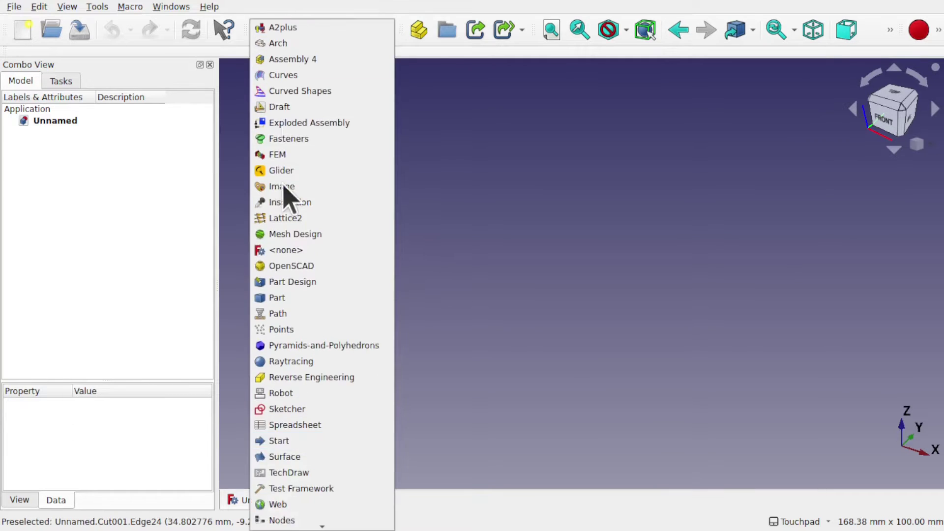
left_click(318, 286)
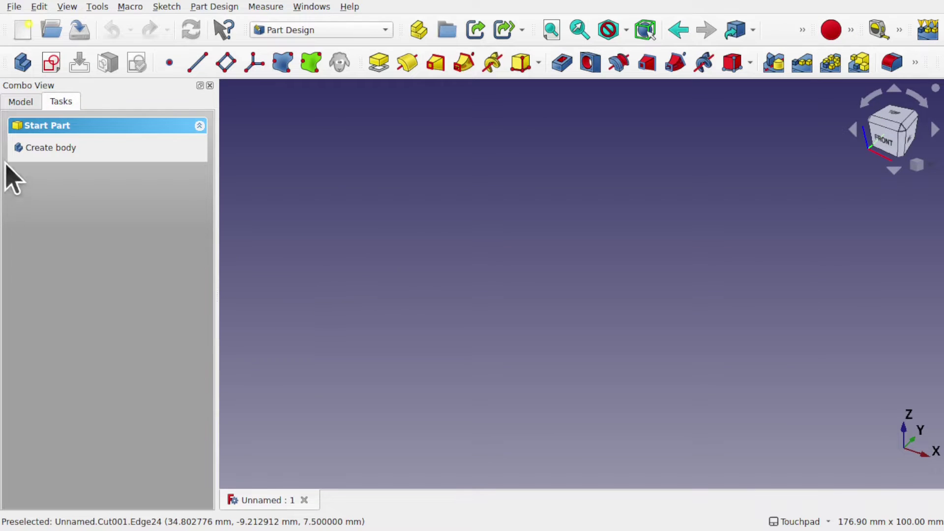
left_click(20, 64)
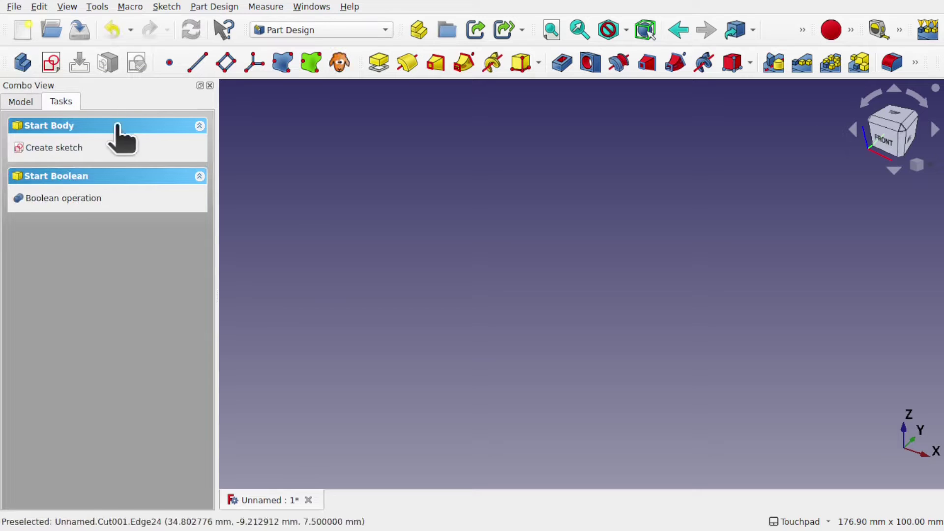
left_click(51, 63)
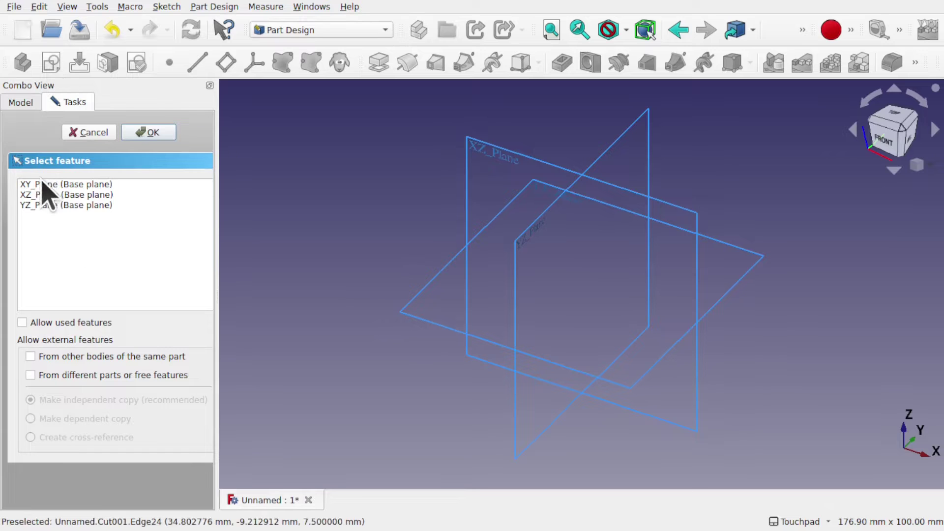
left_click(54, 184)
left_click(145, 132)
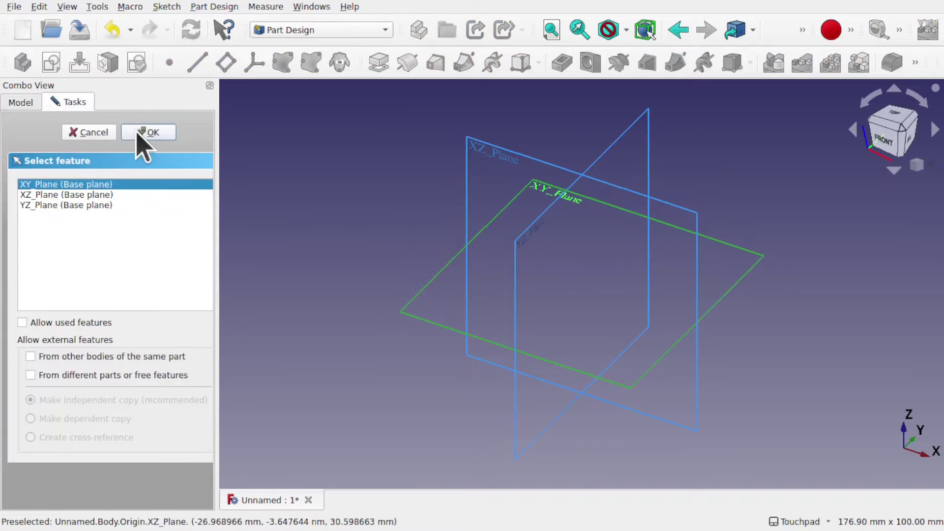
scroll(533, 312, "down", 2)
mouse_move(532, 311)
middle_mouse_down()
mouse_move(597, 304)
mouse_move(542, 282)
mouse_move(512, 306)
middle_mouse_up()
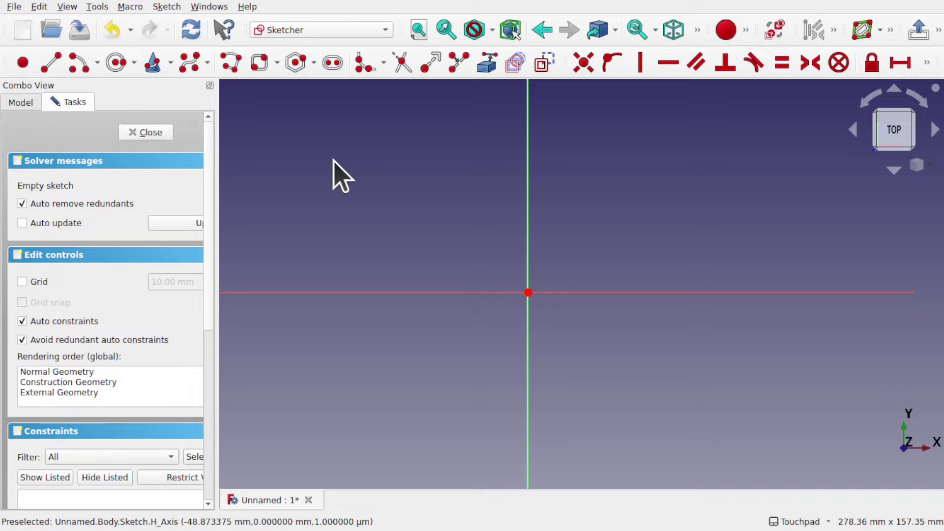
Try out a plain rectangle with a filleted upper-left corner away from the origin, and delete this geometry
left_click(278, 63)
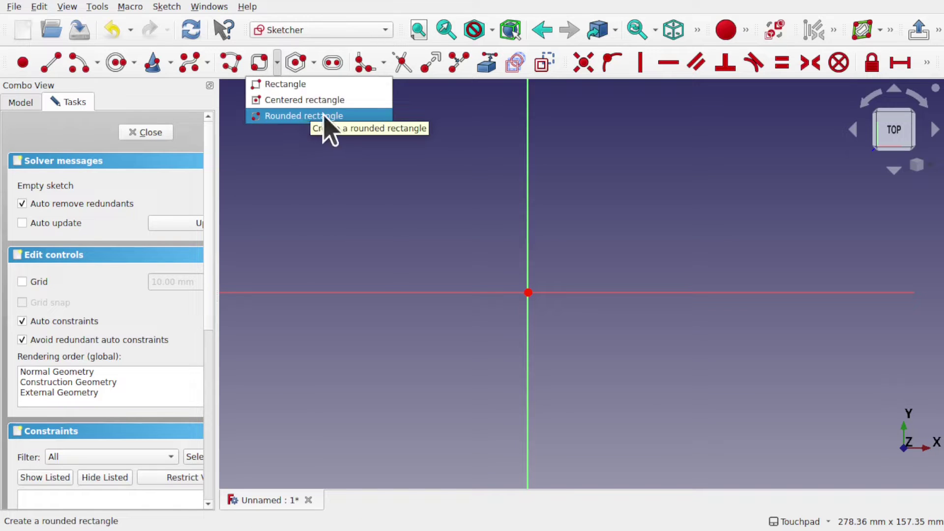
left_click(300, 90)
left_click(353, 126)
left_click(437, 239)
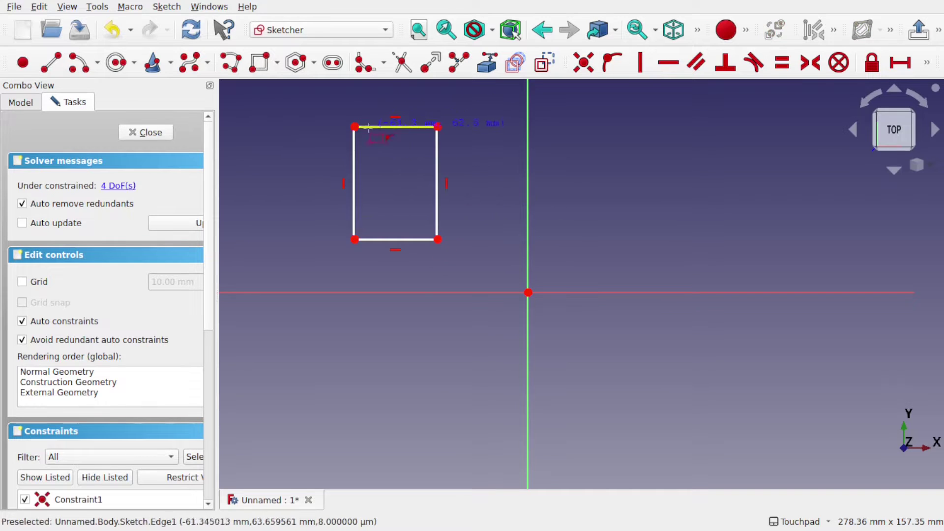
left_click(354, 170)
left_click(379, 127)
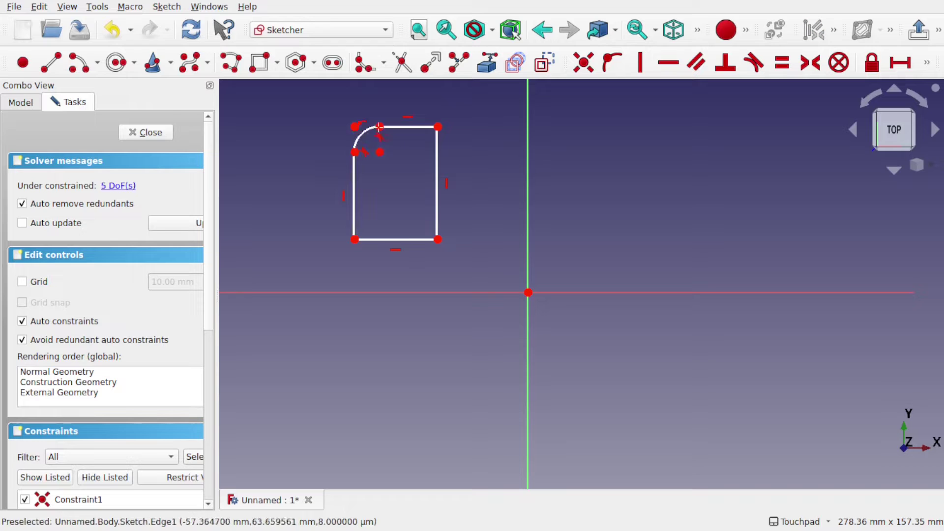
left_click_drag(309, 95, 495, 294)
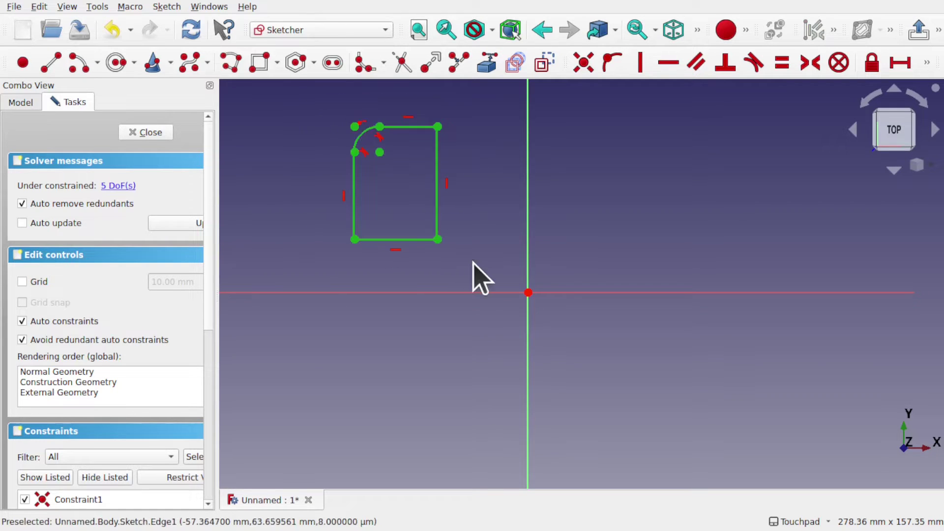
key("Delete")
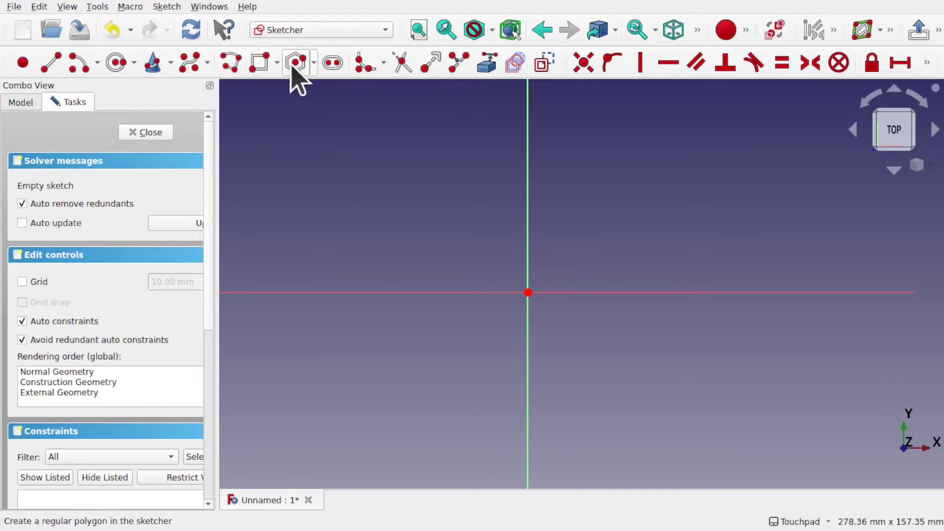
Draw a rounded rectangle around the sketch origin, taller than it is wide
left_click(277, 65)
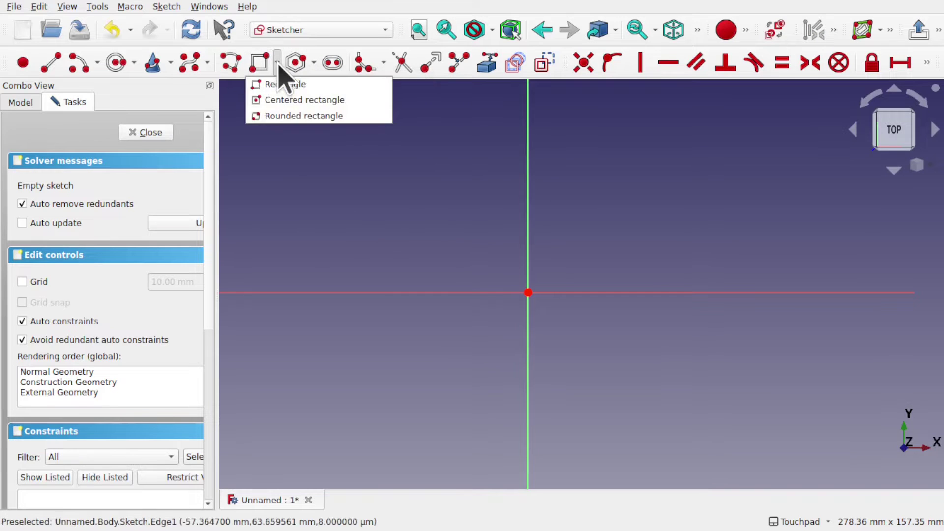
left_click(286, 116)
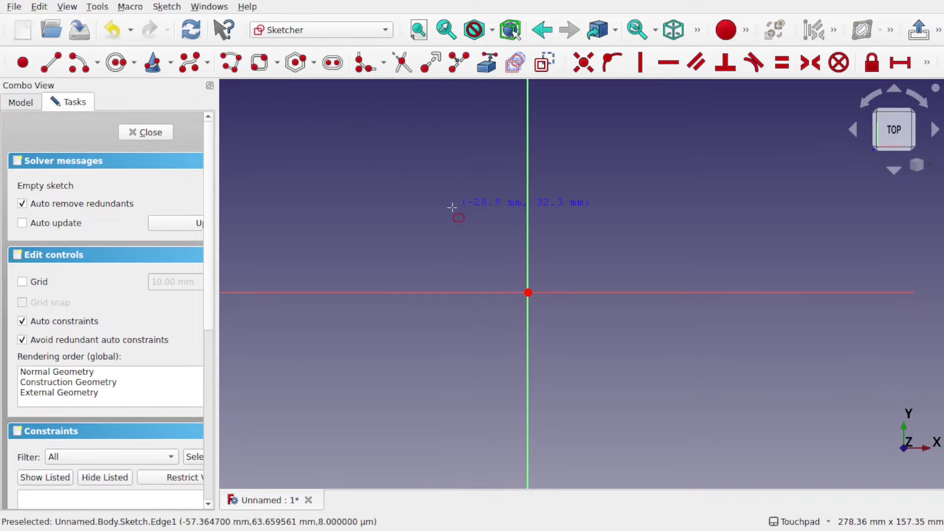
left_click(404, 178)
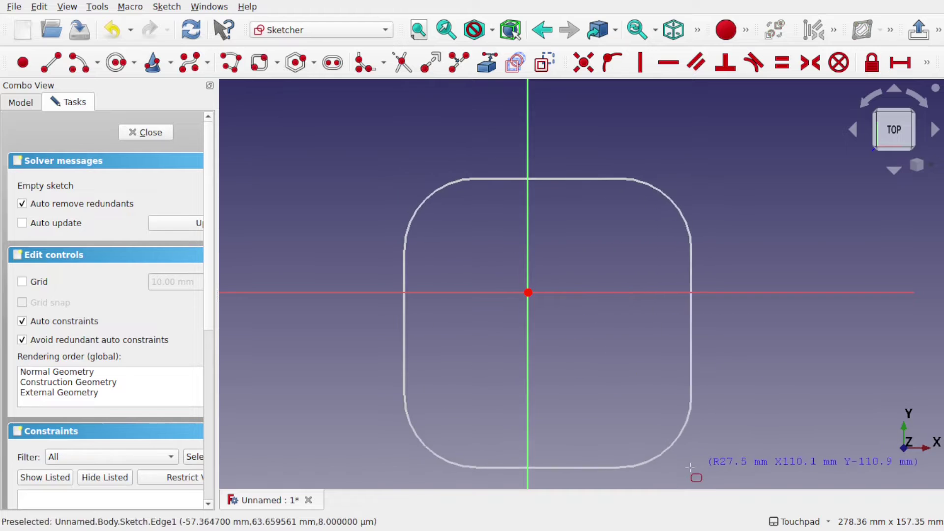
left_click(635, 447)
right_click(636, 448)
Constrain two diagonally opposite corner arc centres symmetrically about the origin and pull the rectangle's right side inward
left_click(463, 237)
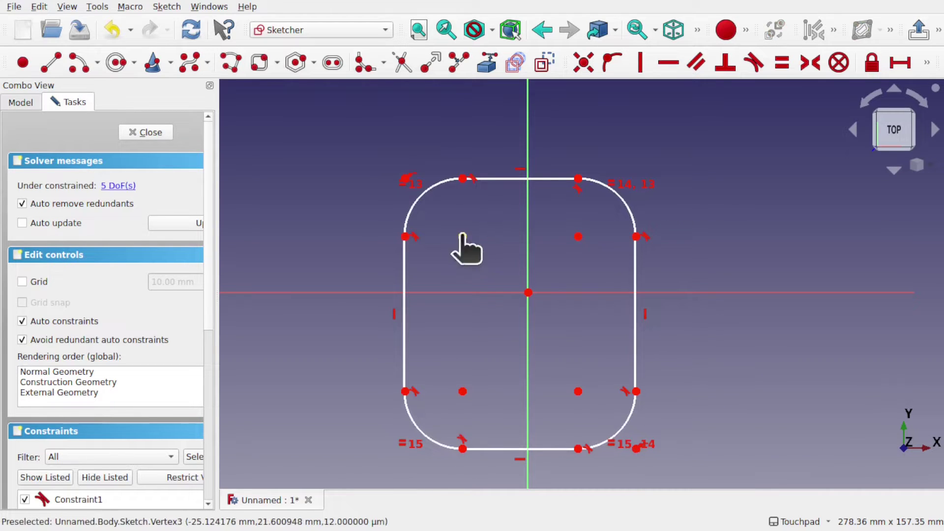
left_click(578, 391)
left_click(528, 293)
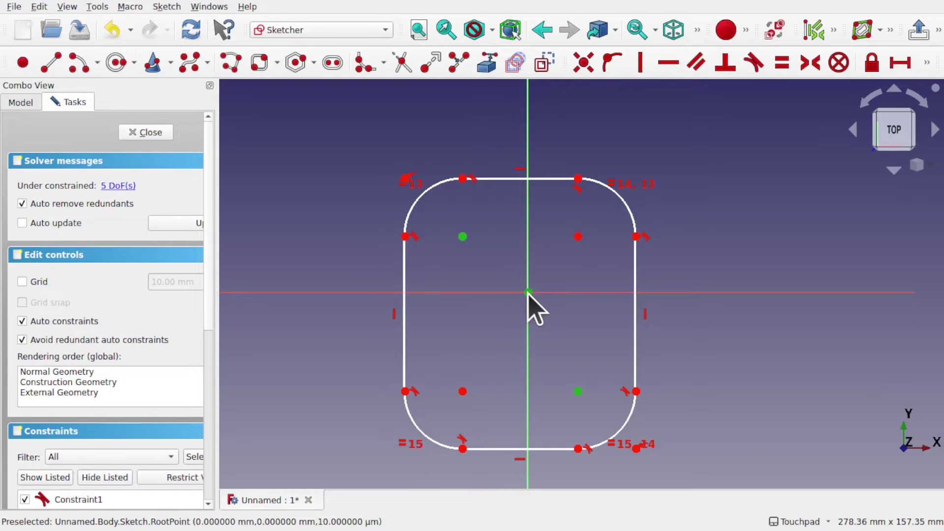
left_click(809, 63)
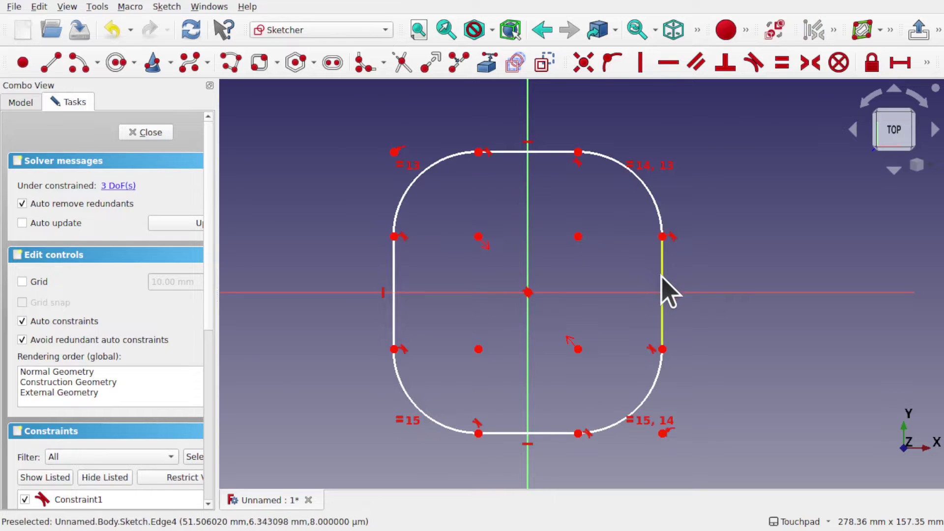
left_click_drag(662, 284, 617, 273)
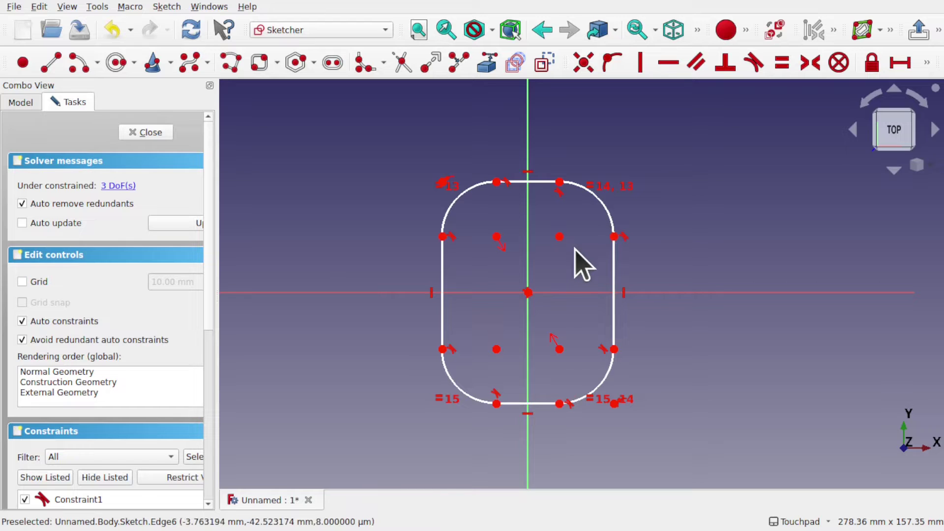
Constrain the vertical distance between the rounded rectangle's top and bottom edges to 160 mm
scroll(540, 226, "up", 3)
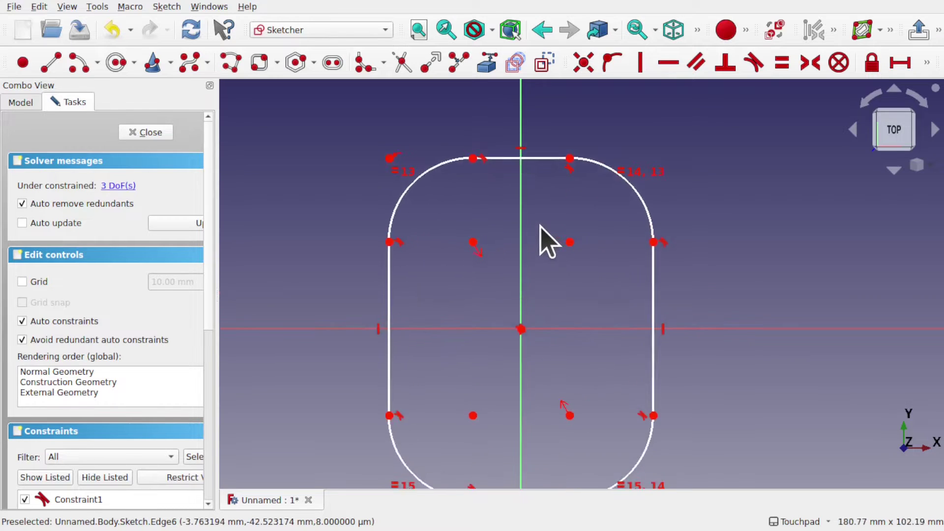
scroll(544, 240, "down", 1)
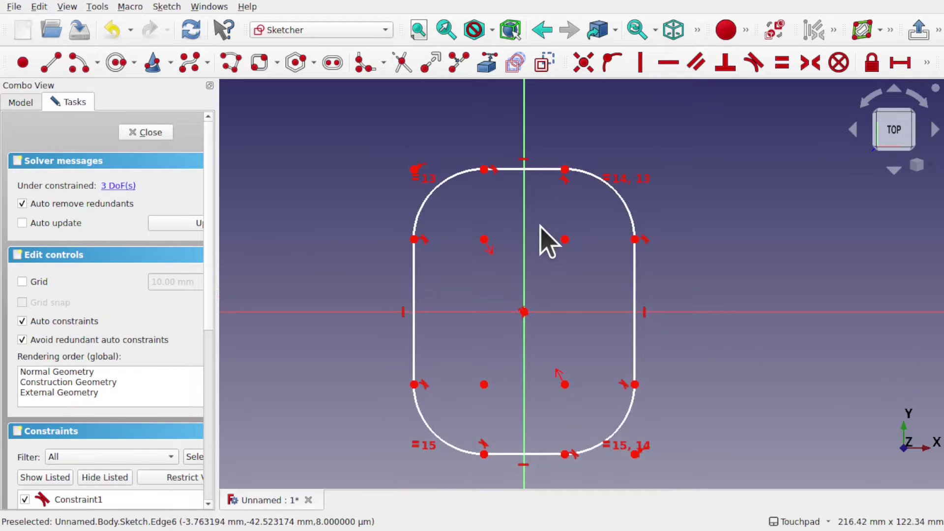
left_click(565, 169)
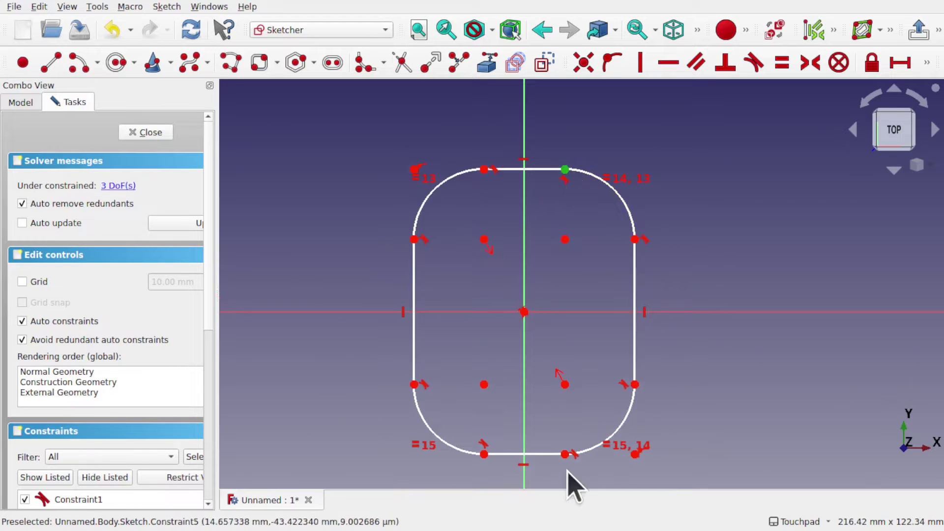
left_click(565, 454)
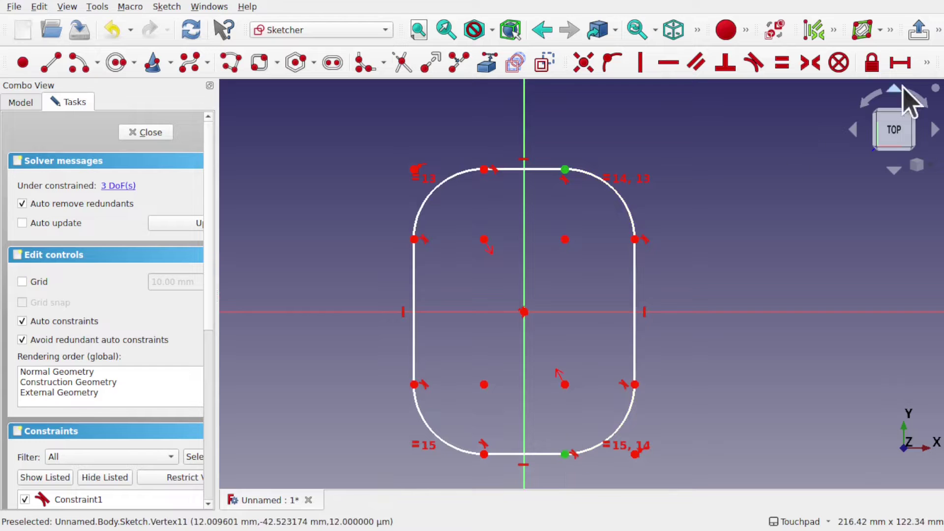
left_click(926, 69)
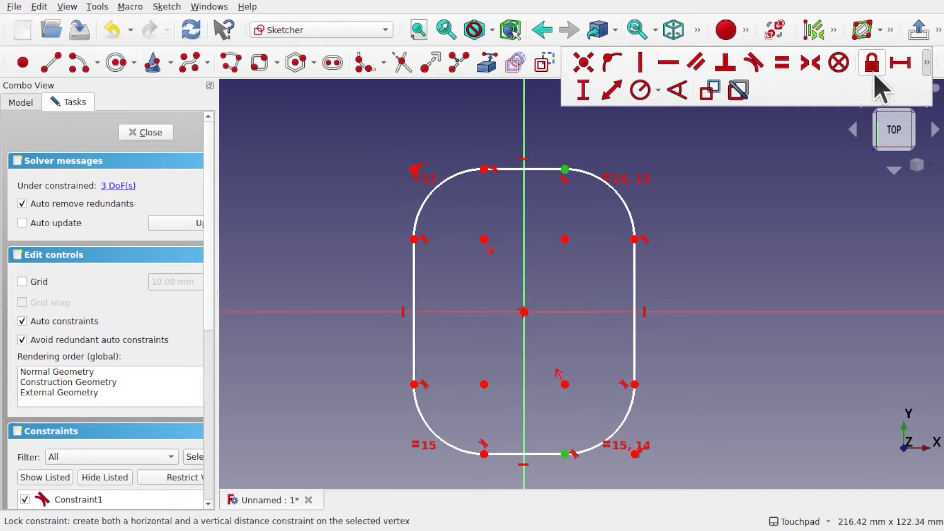
left_click(589, 89)
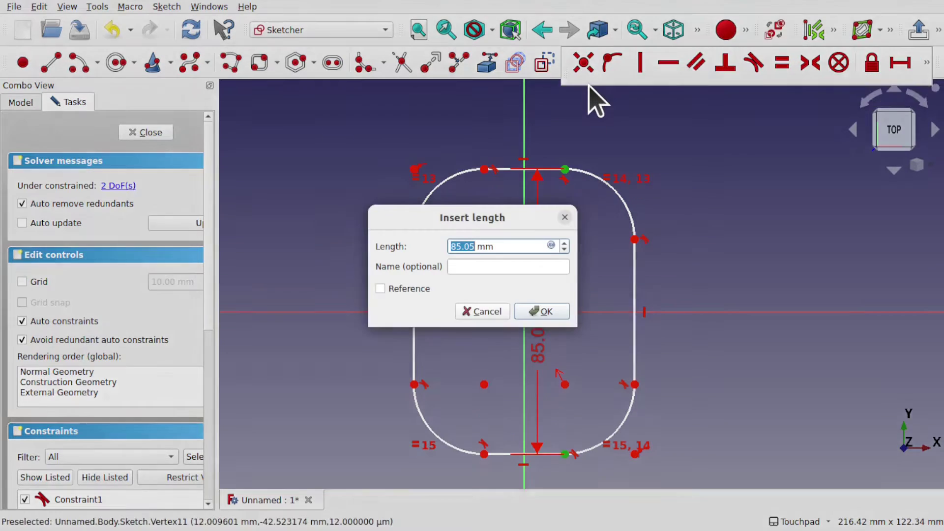
type("160")
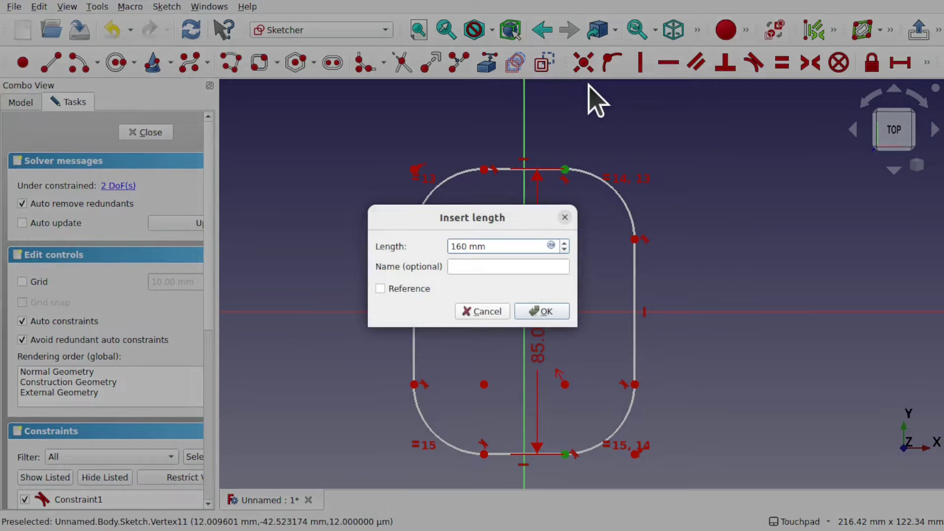
key("Return")
Try to constrain the horizontal distance between the rounded rectangle's left and right sides to 73 mm
scroll(595, 98, "down", 5)
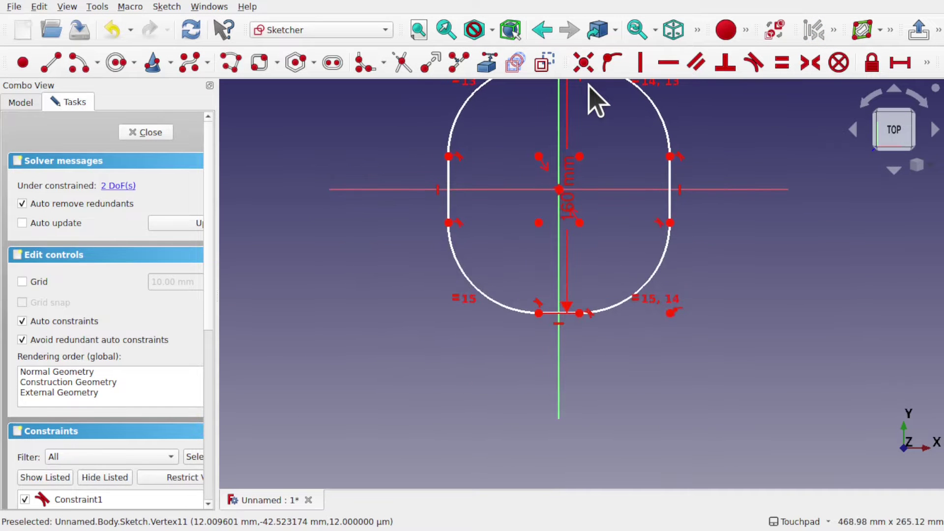
middle_click_drag(617, 110, 594, 246)
left_click(425, 288)
left_click(647, 289)
left_click(900, 63)
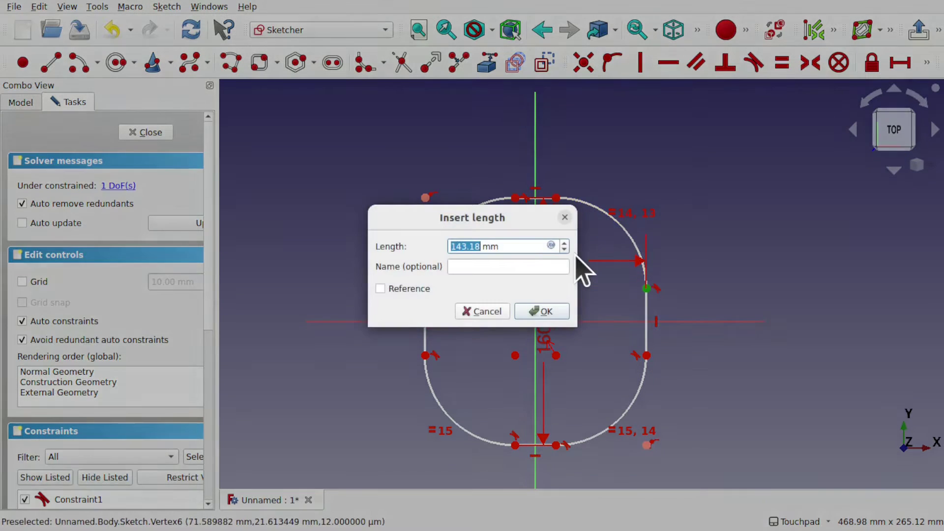
type("73")
key("Return")
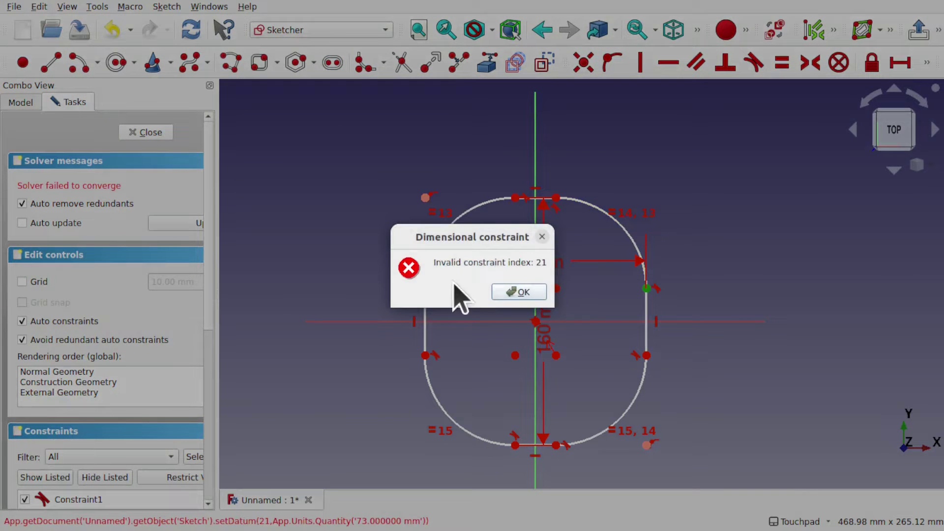
left_click(520, 290)
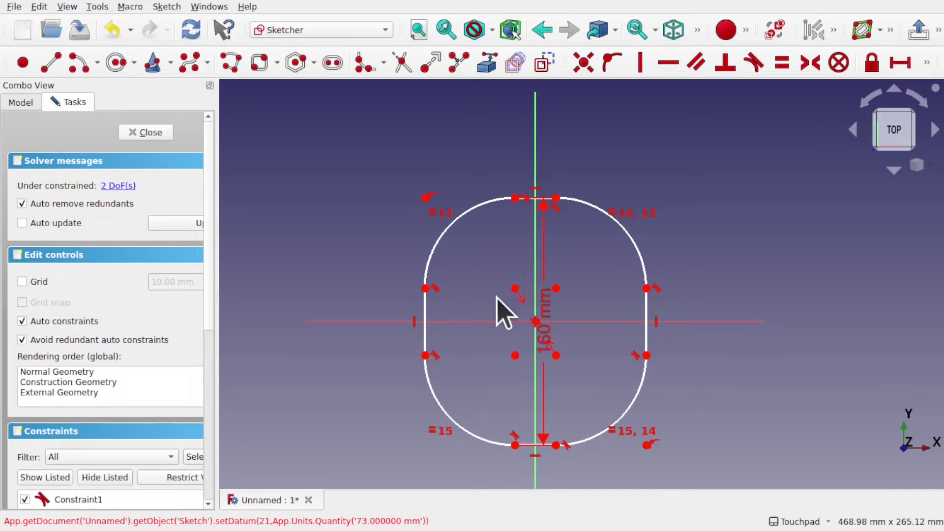
Reduce the corner arcs and width of the rounded rectangle, and constrain the horizontal distance between its sides to 73 mm
mouse_move(429, 283)
left_mouse_down()
mouse_move(453, 261)
mouse_move(441, 241)
mouse_move(452, 233)
left_mouse_up()
left_click(452, 233)
left_click(619, 233)
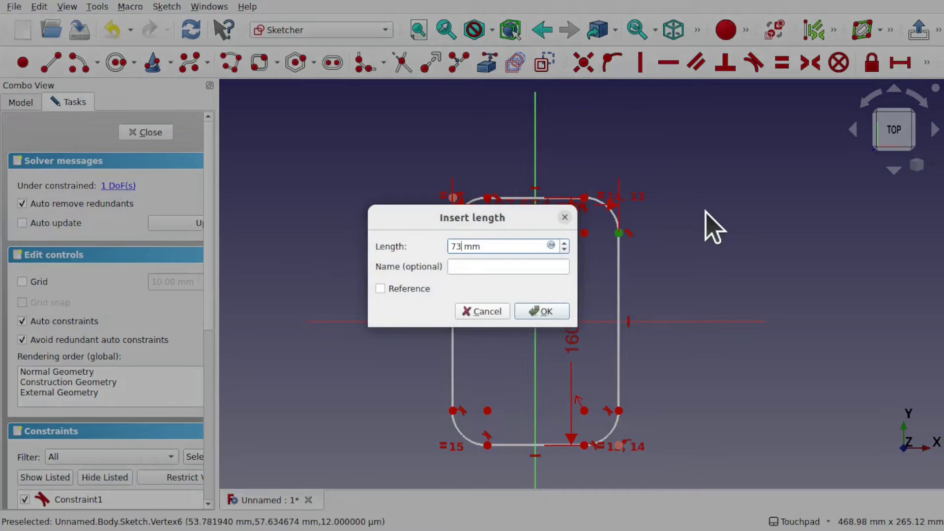
key("Return")
Constrain the radius of the rounded rectangle's upper-right corner arc to 7 mm
scroll(512, 306, "up", 3)
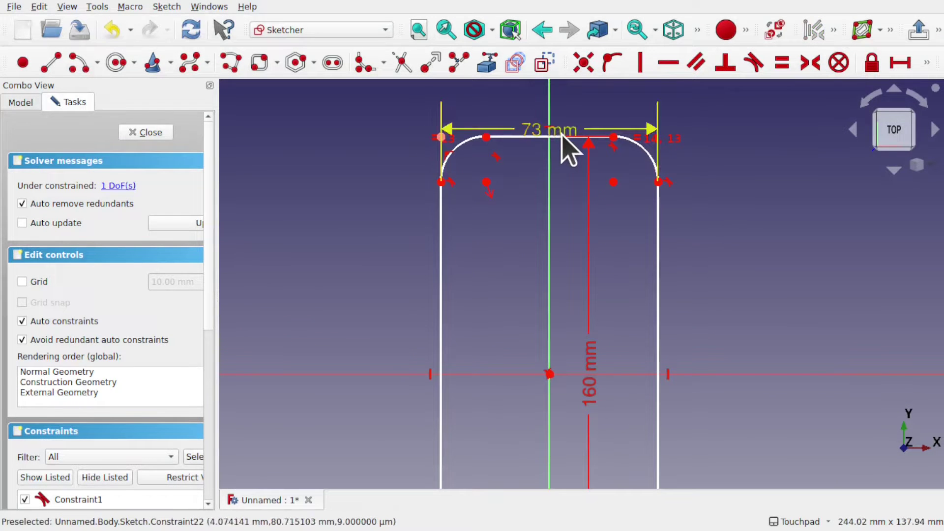
left_click(652, 154)
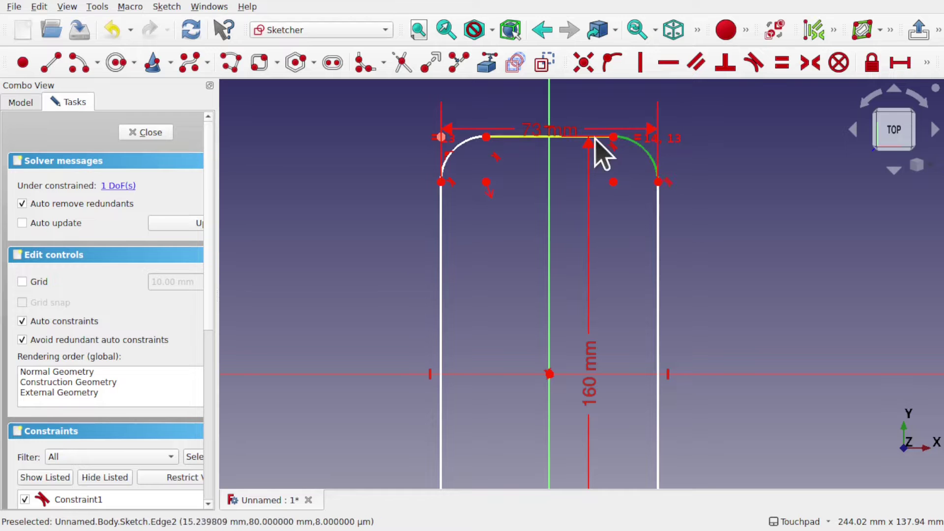
left_click(927, 65)
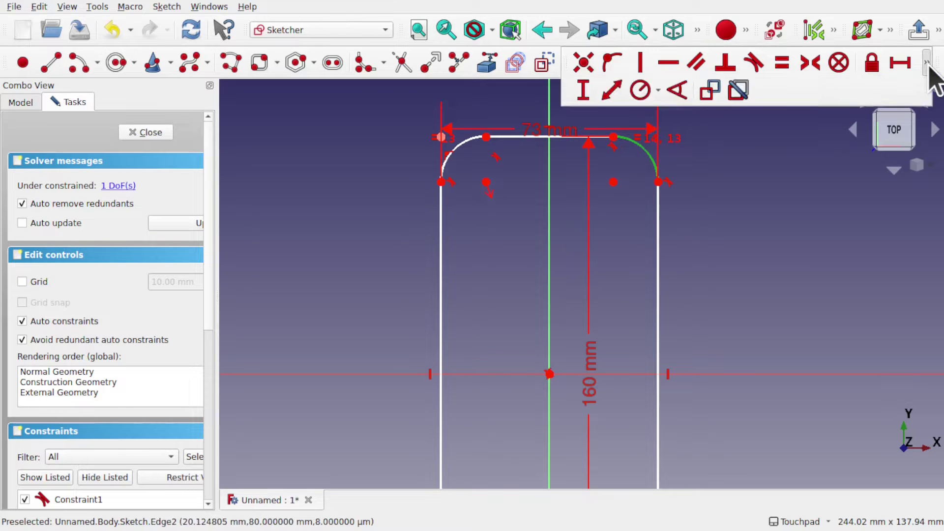
left_click(640, 90)
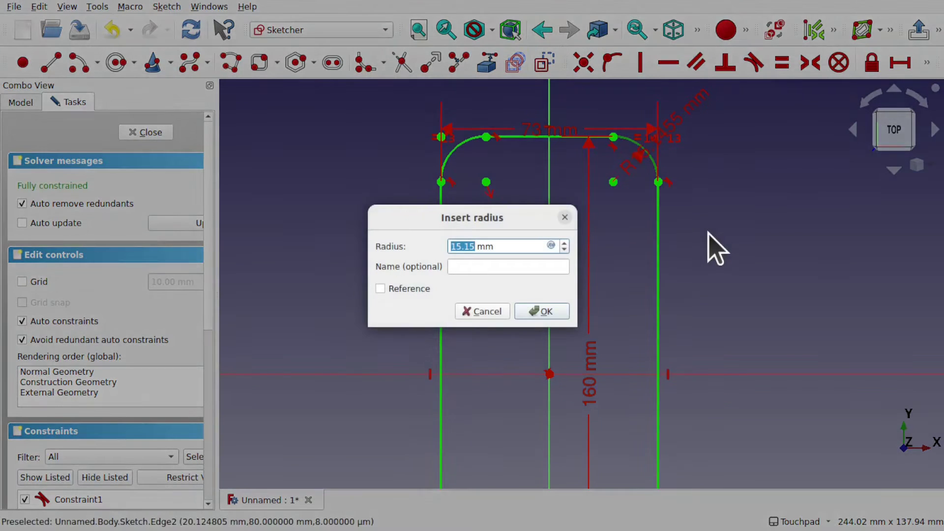
type("7")
key("Return")
scroll(709, 233, "down", 3)
scroll(709, 233, "up", 1)
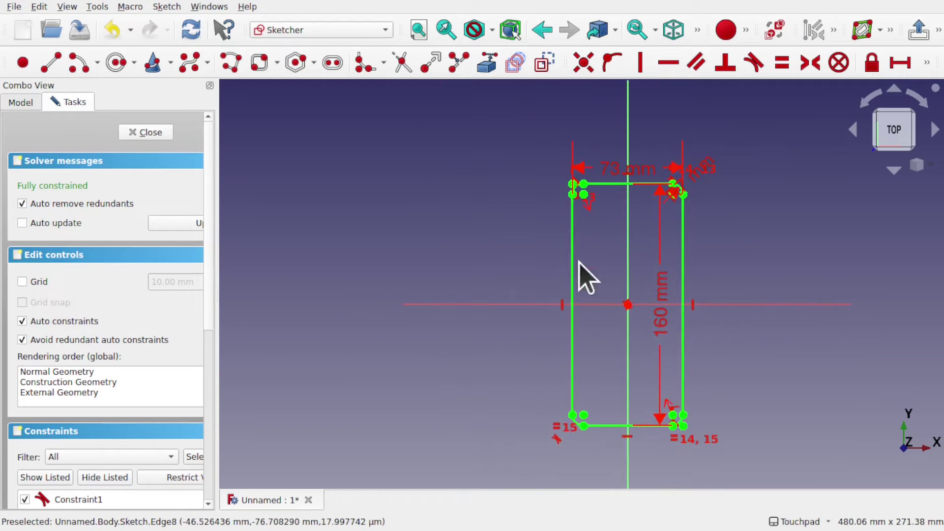
Close the sketch and pad the rounded-rectangle profile to a length of 8 mm
left_click(145, 132)
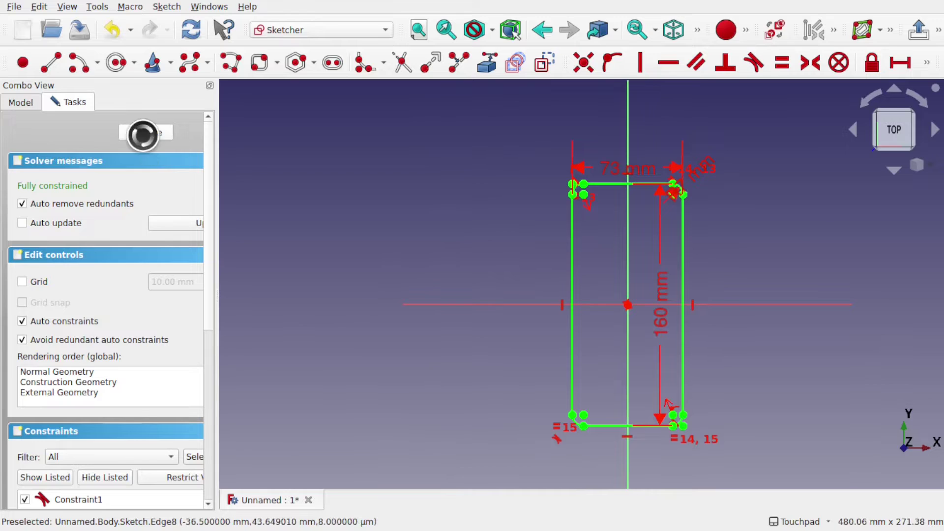
scroll(629, 322, "down", 2)
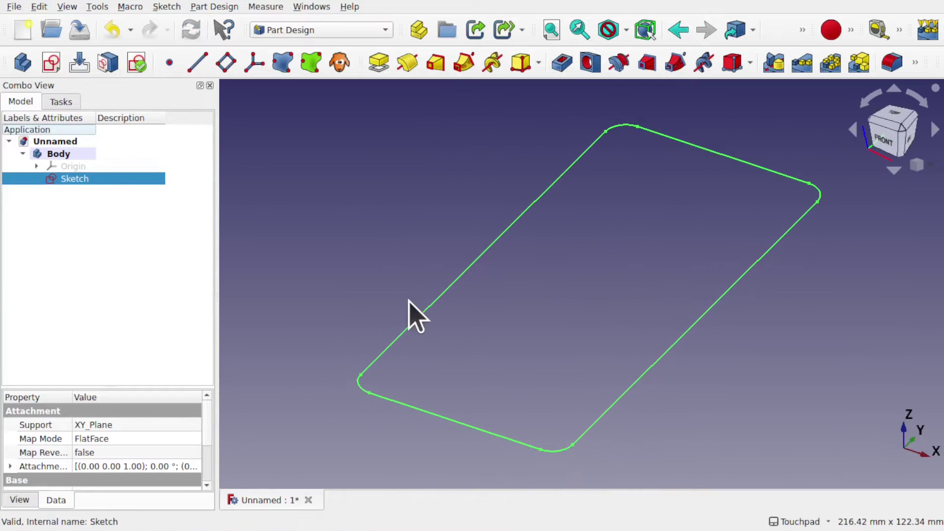
left_click(379, 63)
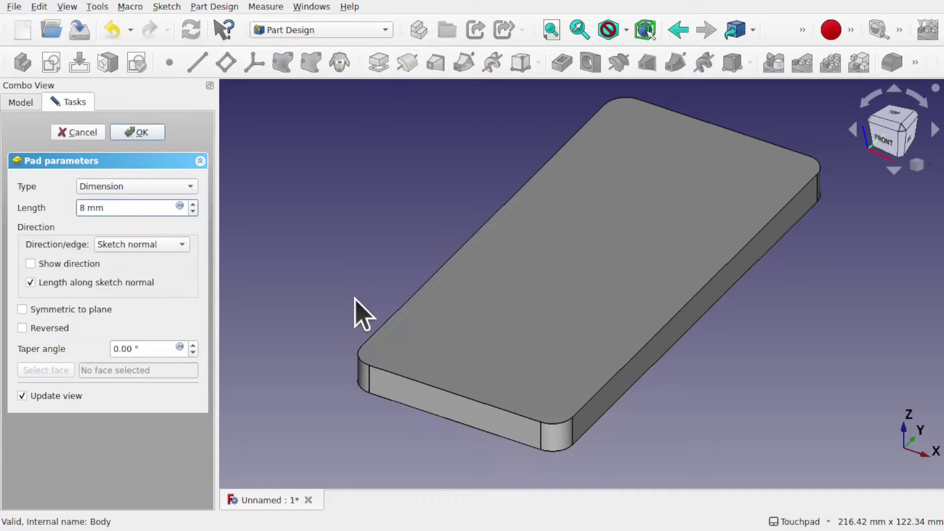
key("Return")
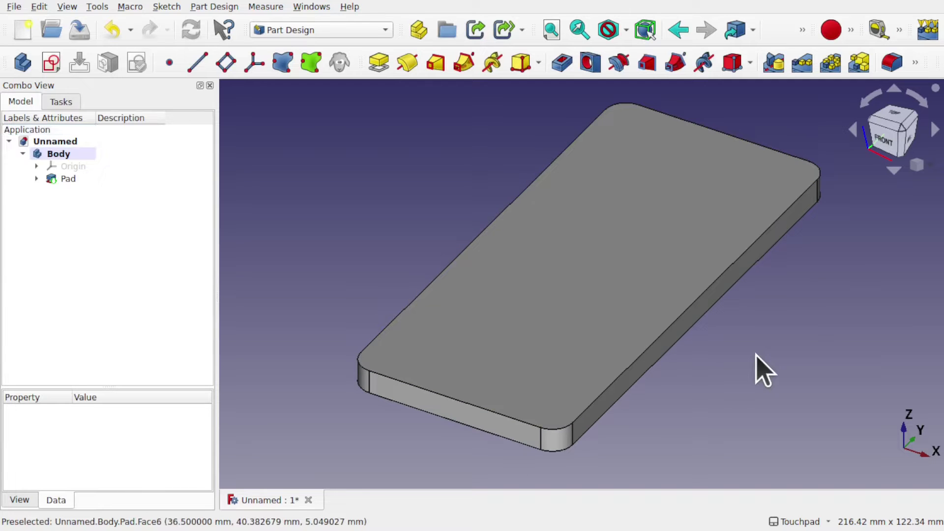
Apply a Fillet to the pad's top face and add its bottom face to the same fillet
middle_click_drag(757, 368, 747, 337)
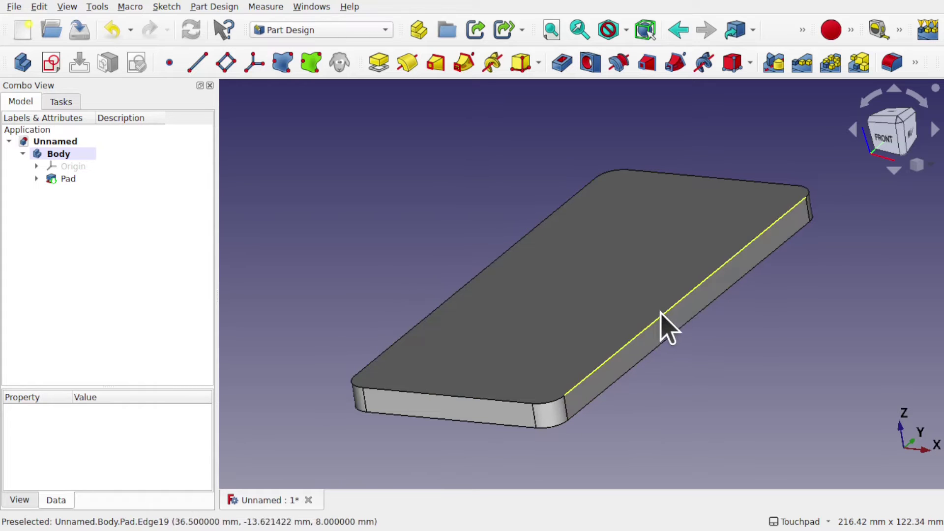
middle_click_drag(665, 347, 681, 373)
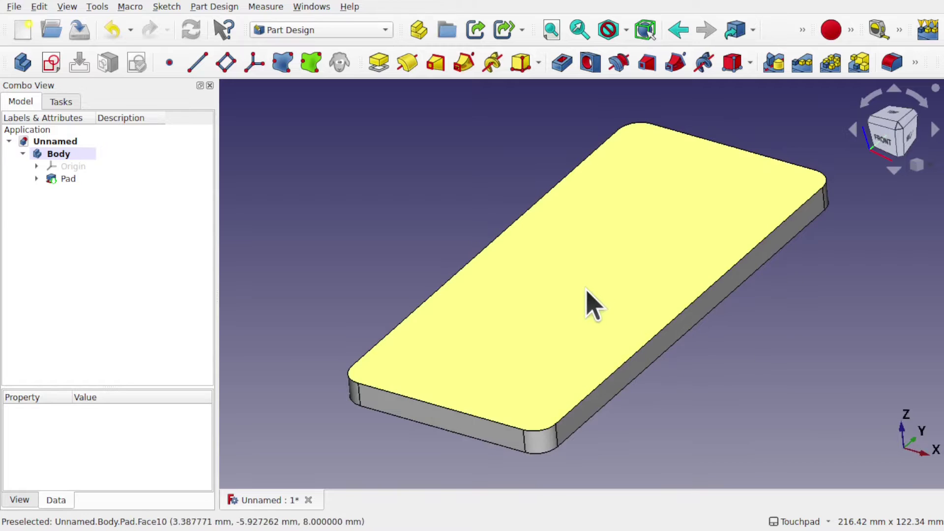
left_click(593, 301)
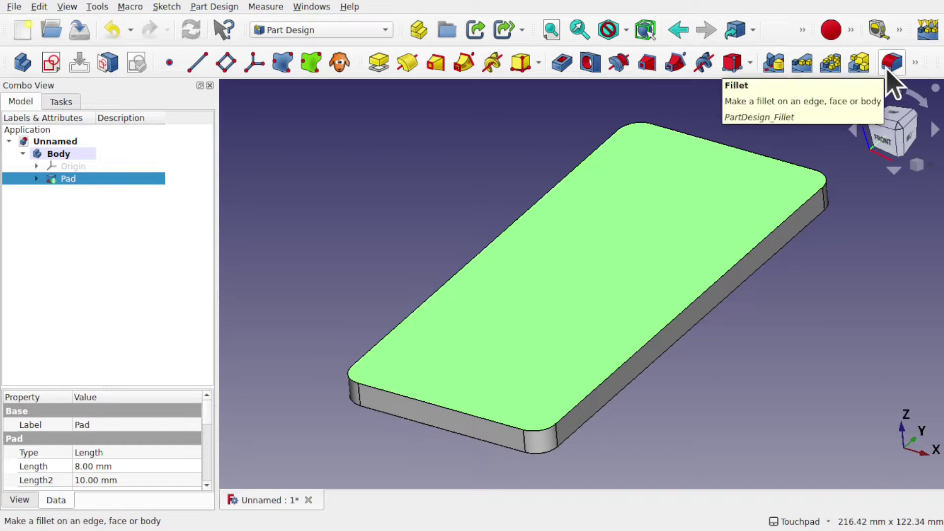
left_click(214, 7)
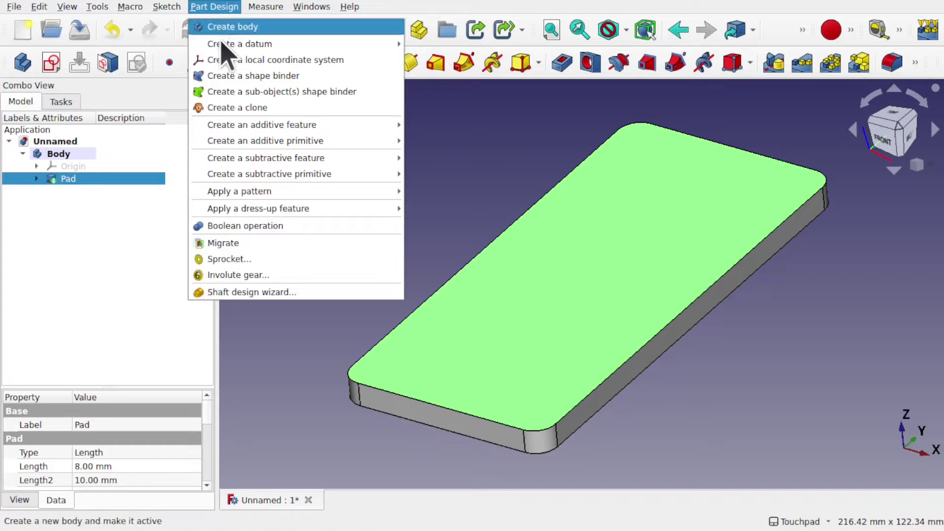
mouse_move(275, 192)
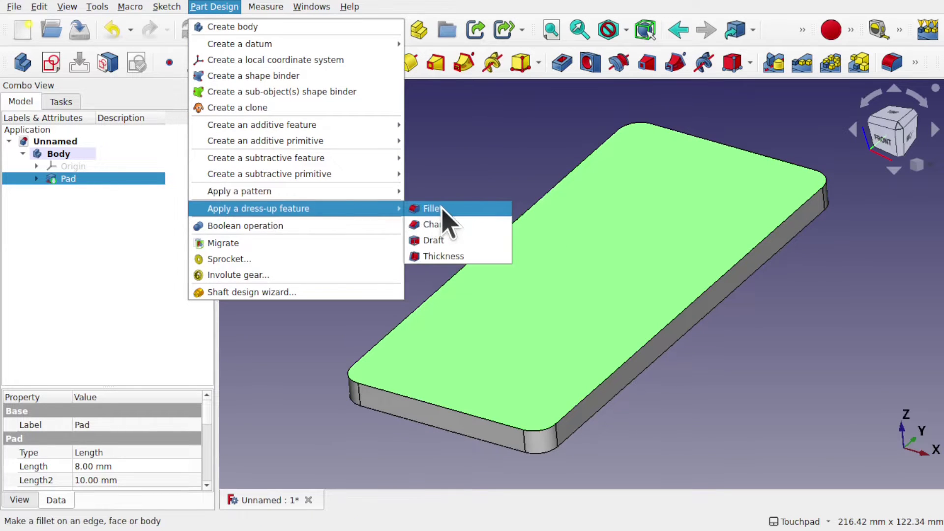
left_click(442, 208)
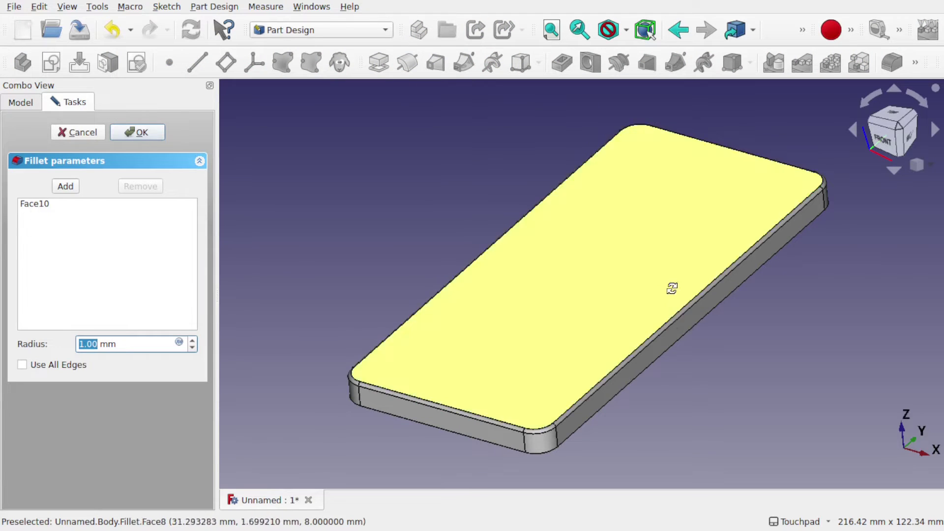
middle_click_drag(670, 285, 617, 173)
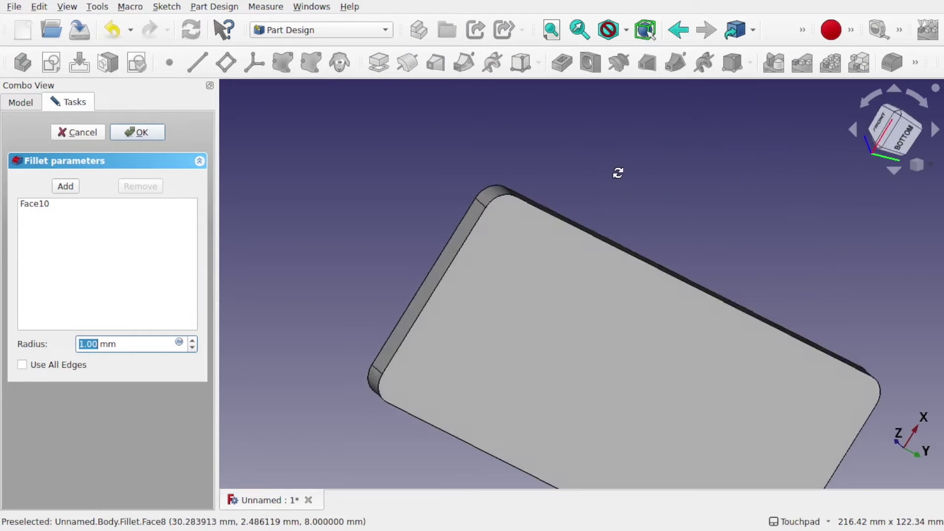
left_click(64, 187)
left_click(520, 282)
middle_click_drag(558, 257, 599, 381)
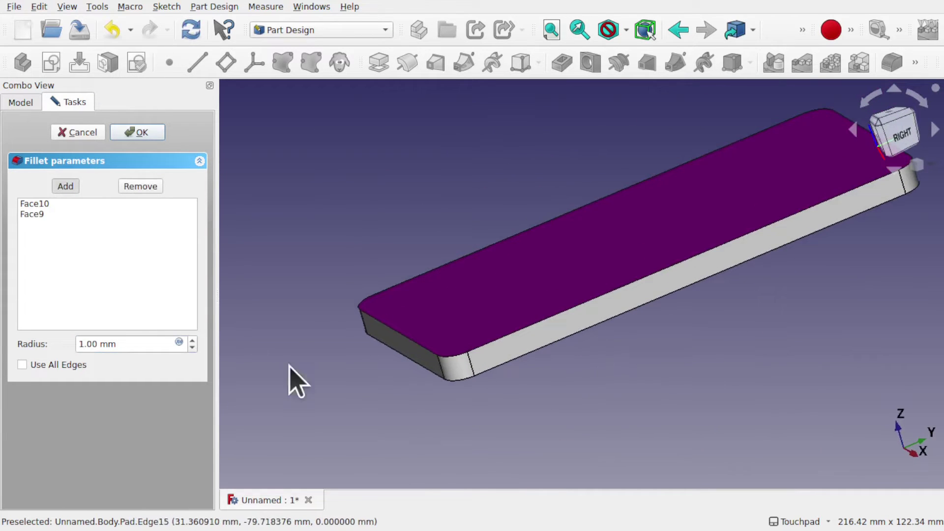
Set the fillet radius to 3.5 mm for both faces and finish the fillet
left_click(192, 341)
left_click(192, 341)
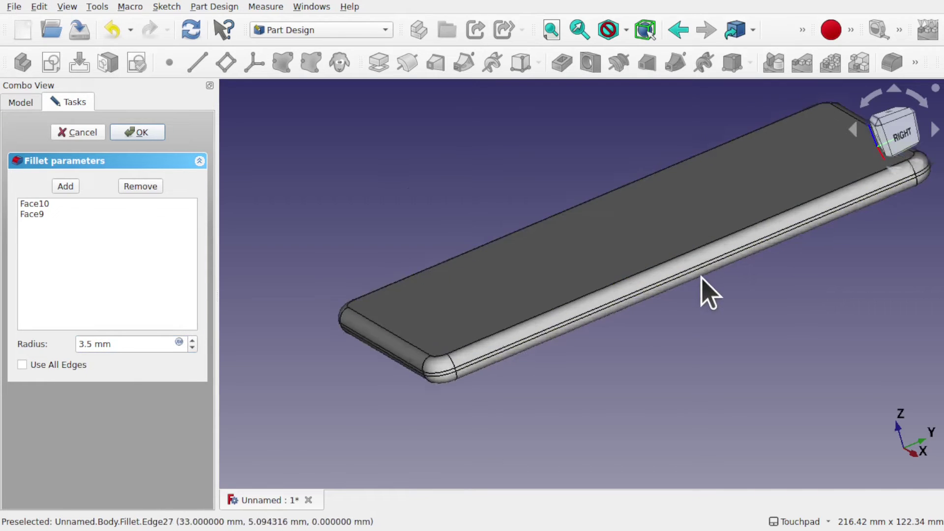
scroll(701, 277, "up", 3)
scroll(701, 277, "down", 2)
scroll(700, 278, "down", 2)
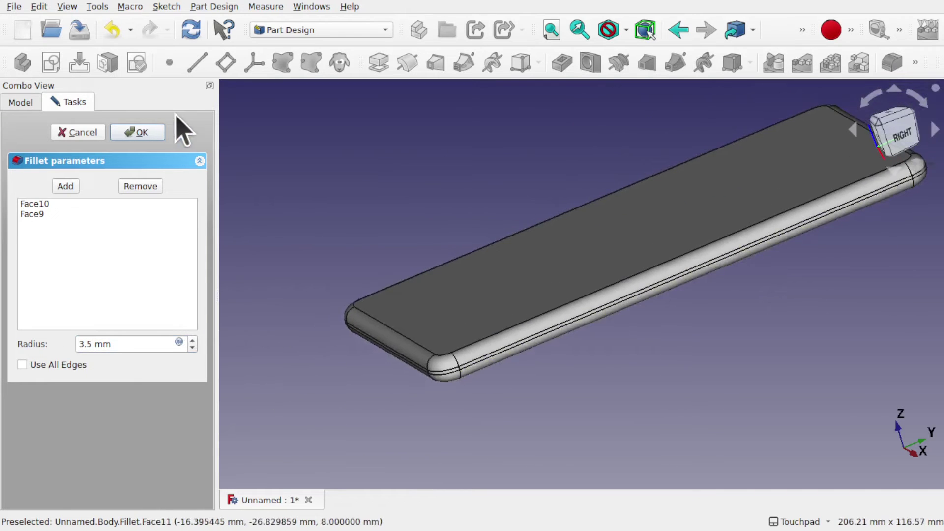
left_click(138, 133)
Rename the body as BlankBody in the model tree and clear the selection
middle_click_drag(551, 226, 411, 326)
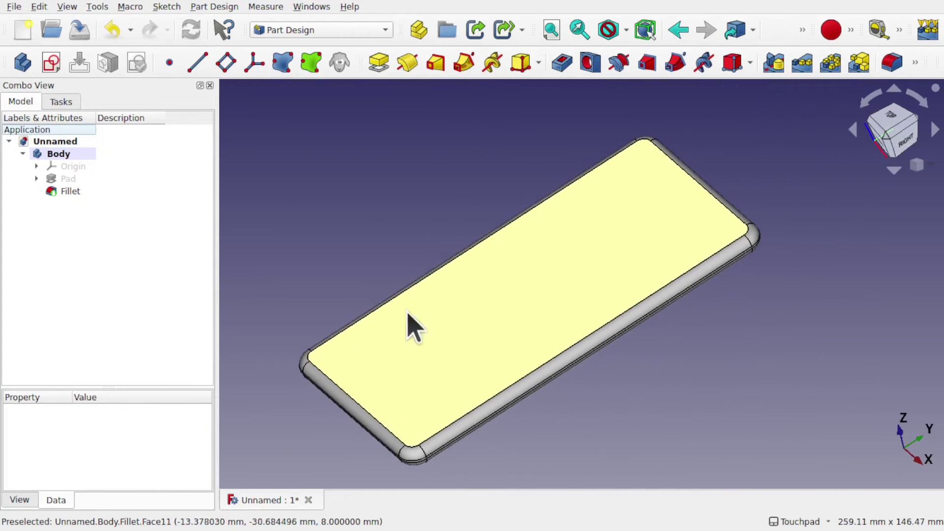
left_click(58, 154)
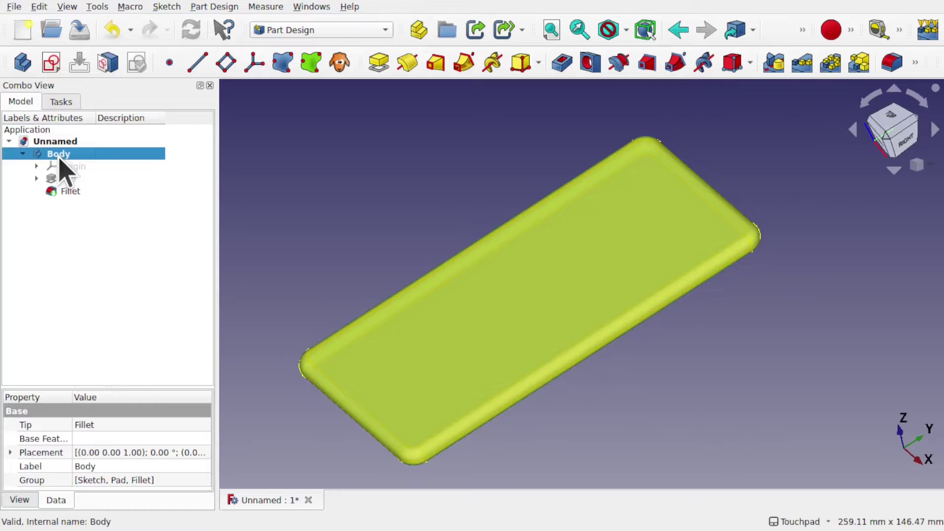
right_click(58, 154)
left_click(126, 409)
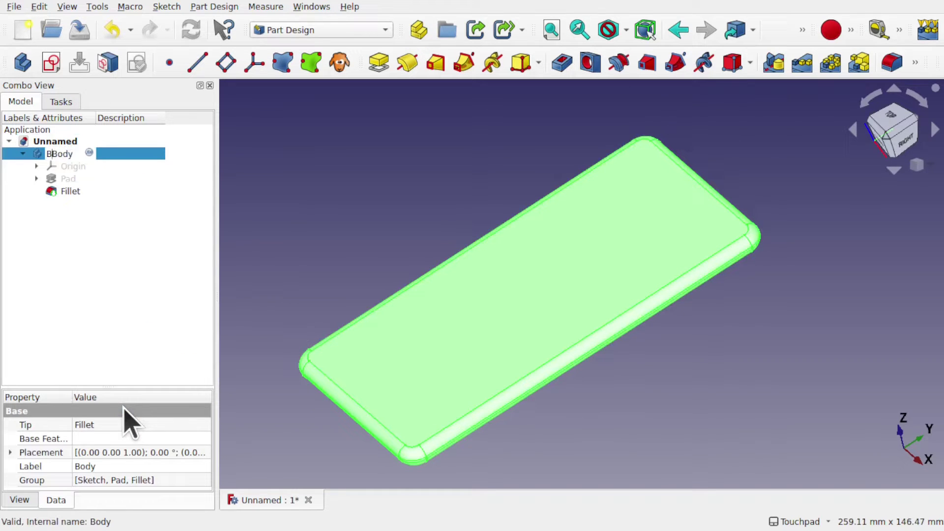
key("Return")
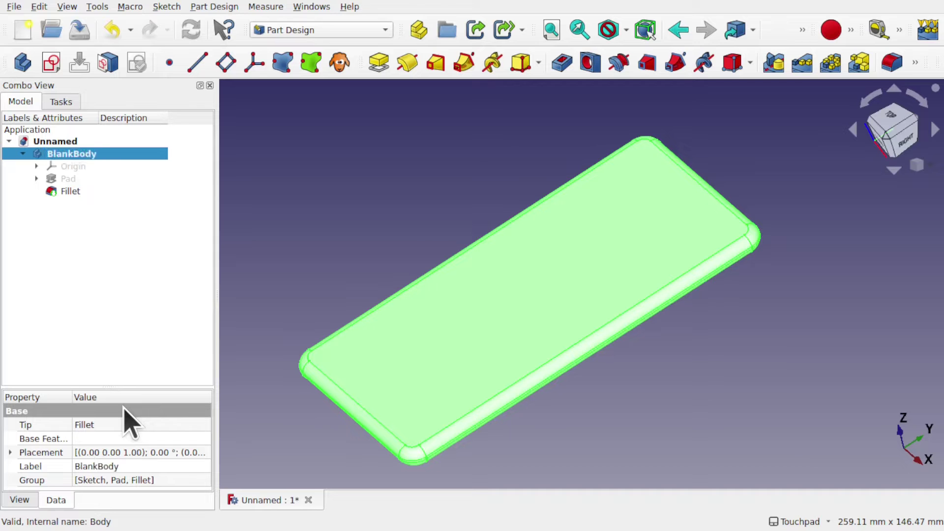
left_click(412, 215)
left_click_drag(459, 238, 499, 232, "alt")
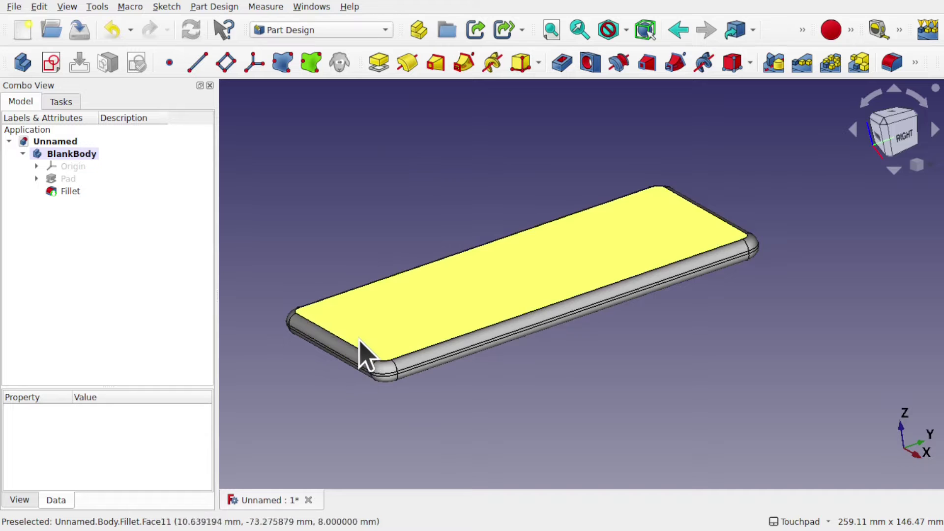
left_click_drag(362, 357, 569, 320, "alt")
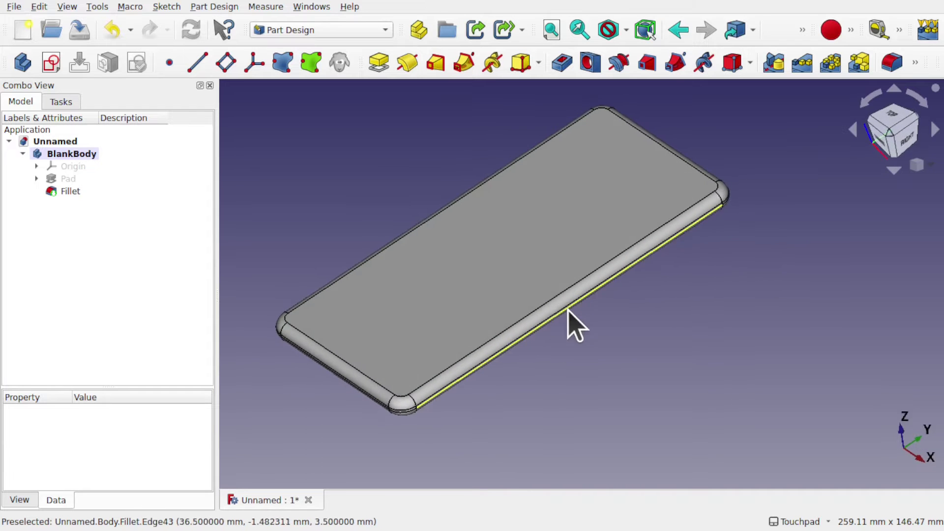
left_click_drag(661, 357, 754, 263, "alt")
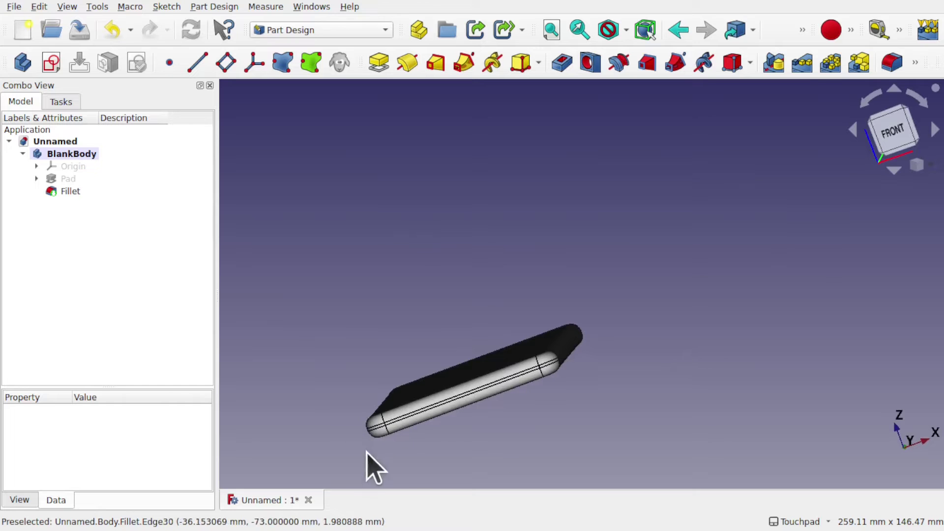
left_click_drag(798, 240, 350, 439, "alt")
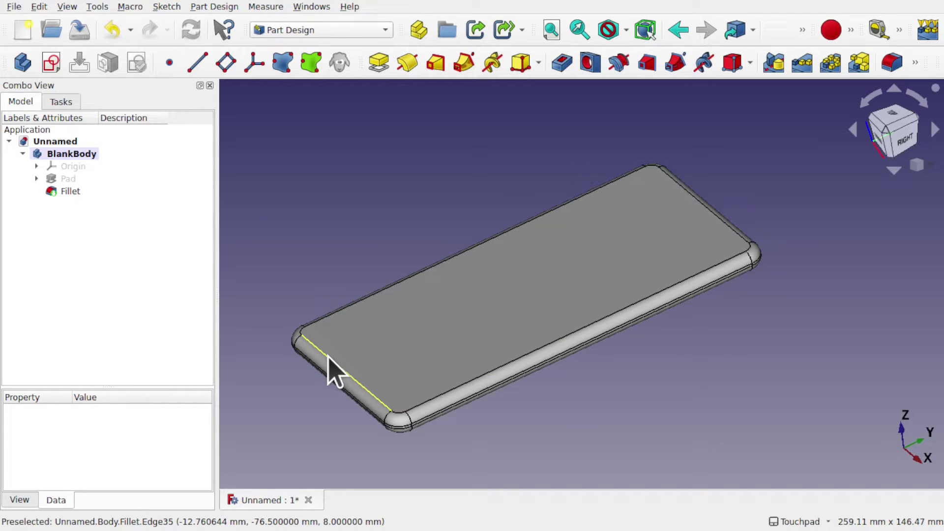
left_click(346, 385)
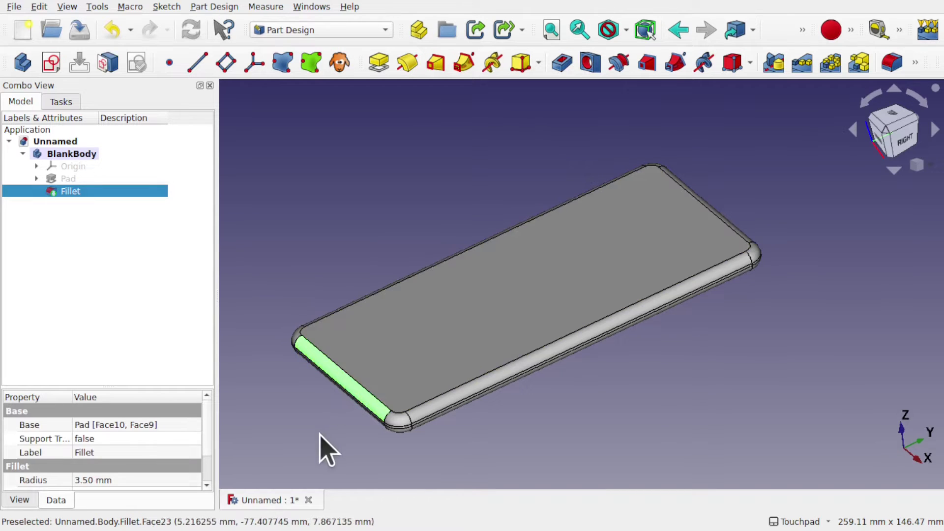
left_click(321, 435)
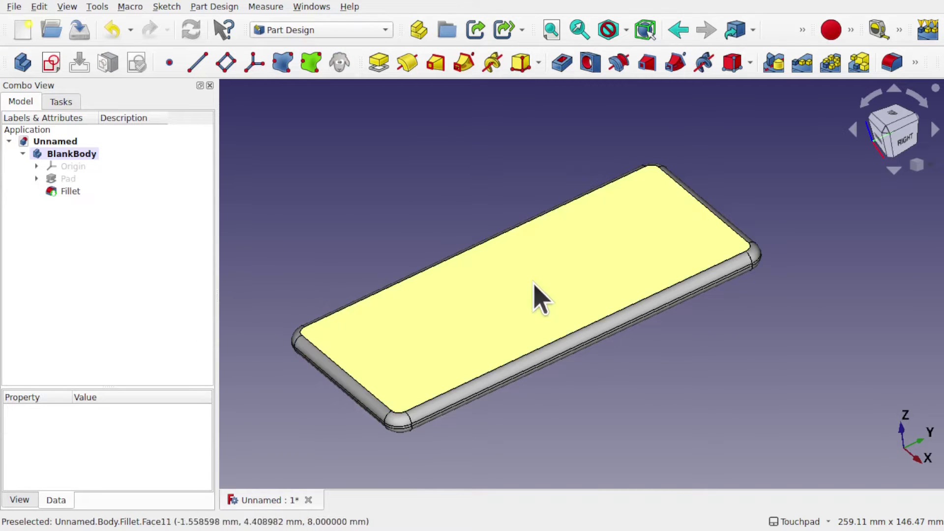
Create a new sketch on the flat top face of BlankBody
left_click(536, 281)
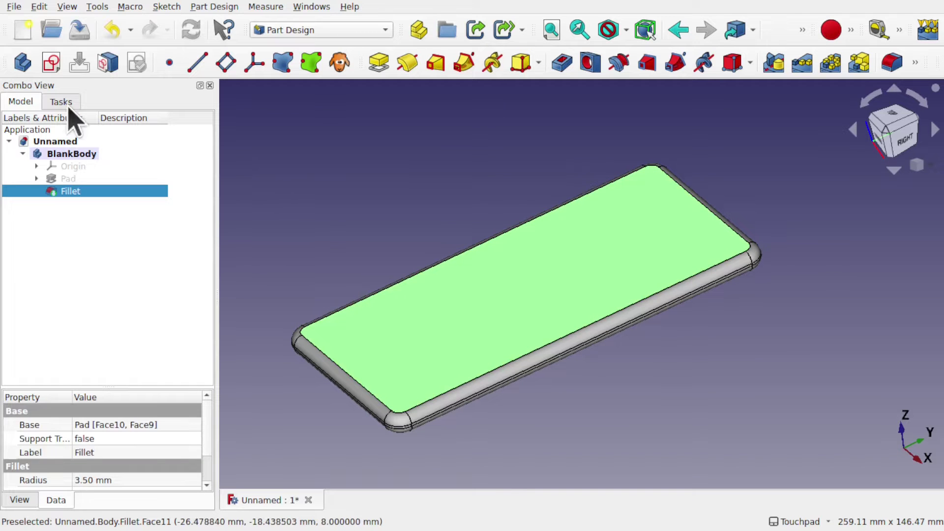
left_click(51, 62)
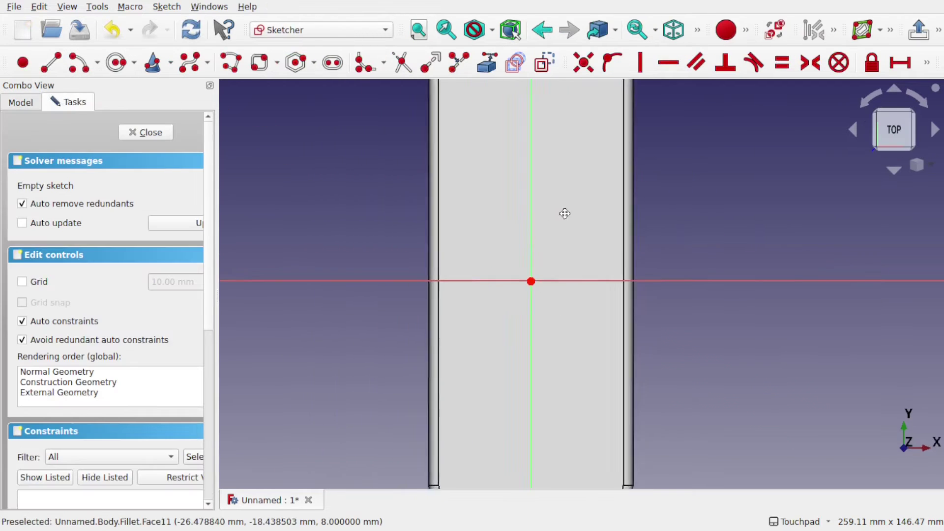
scroll(565, 229, "down", 3)
middle_click_drag(565, 228, 512, 215)
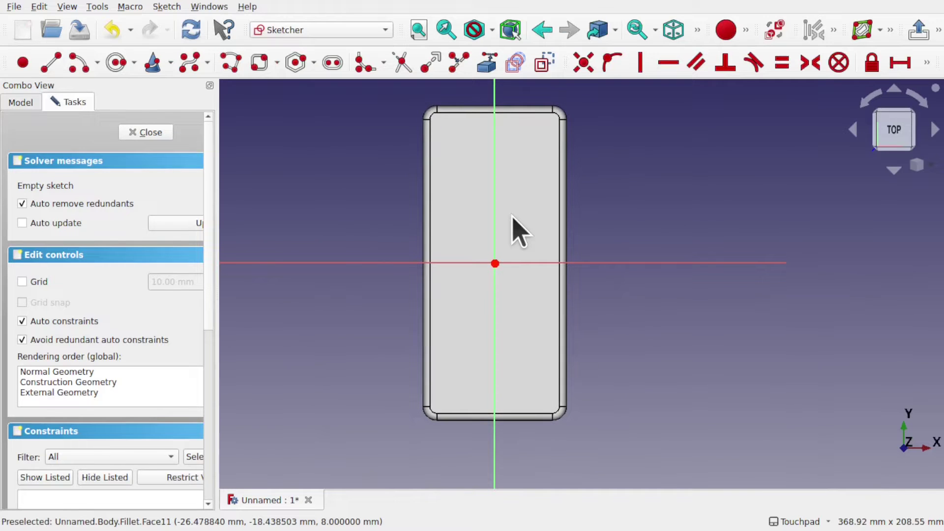
Draw a rounded rectangle over the blank's upper-left corner and place its corner arc between the inner and outer fillet edges
left_click(260, 69)
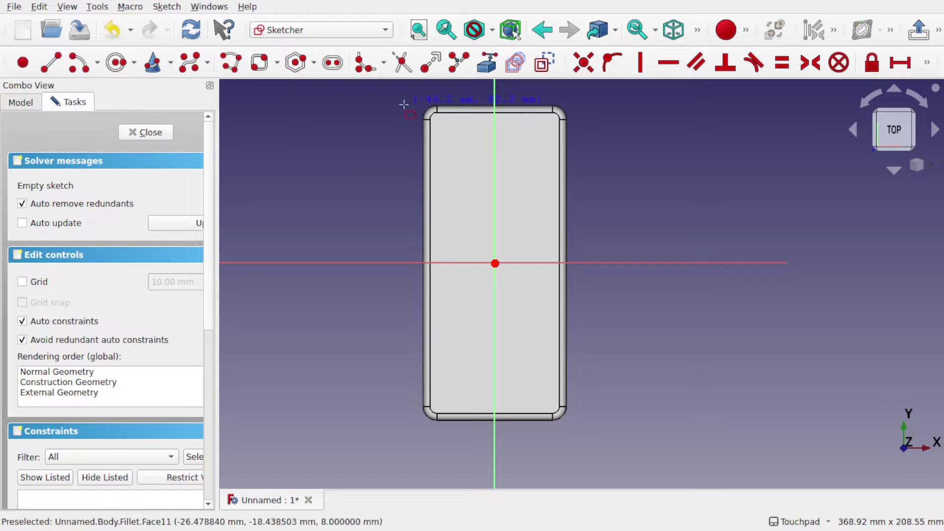
scroll(403, 105, "up", 6)
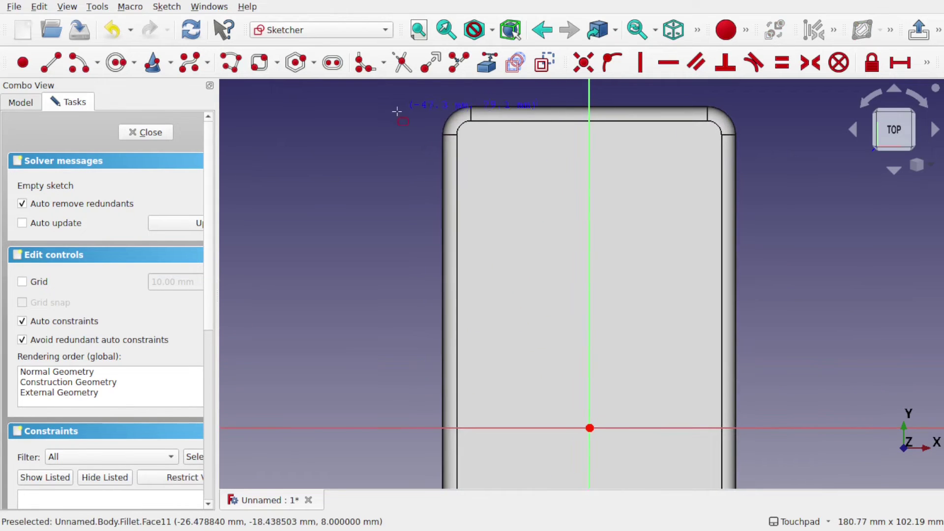
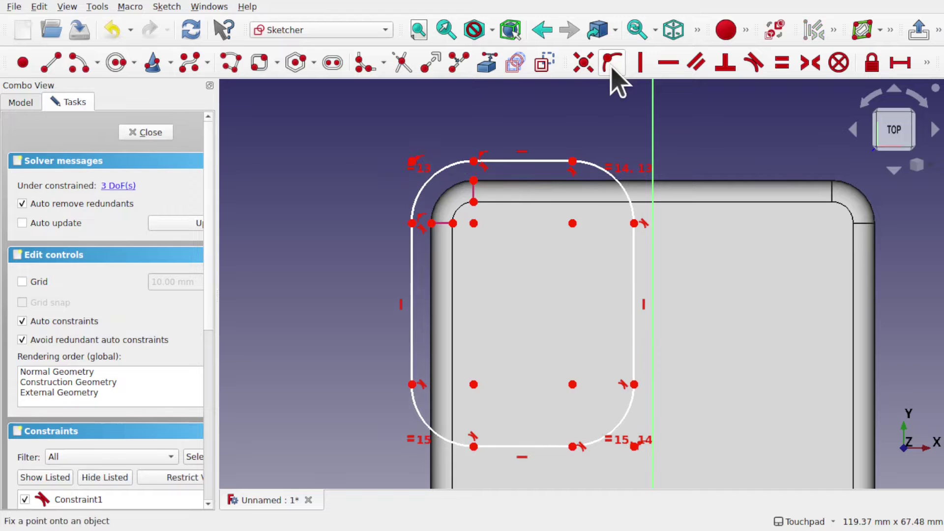
left_click_drag(474, 161, 475, 193)
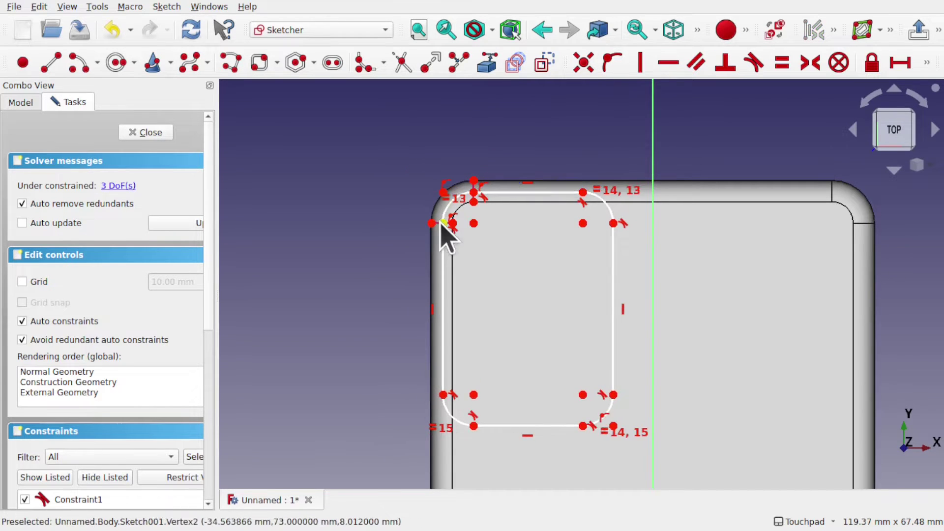
Constrain the horizontal distance between the arc's left endpoint and the inner end of the linked fillet edge to 1.75 mm
scroll(442, 233, "up", 5)
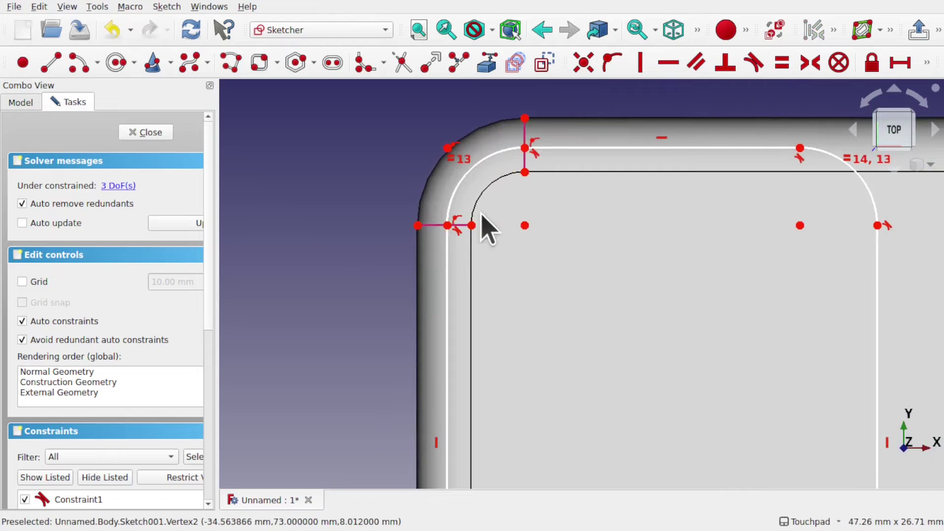
left_click(447, 225)
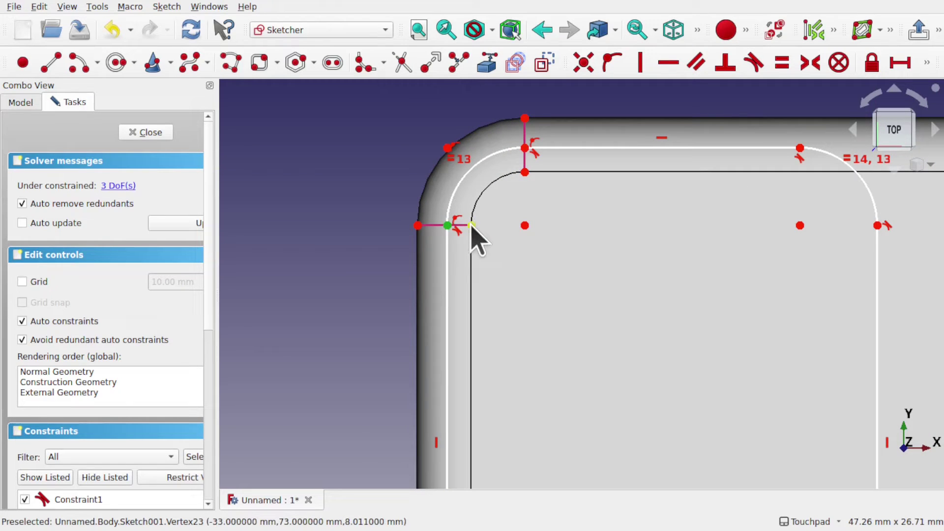
left_click(900, 62)
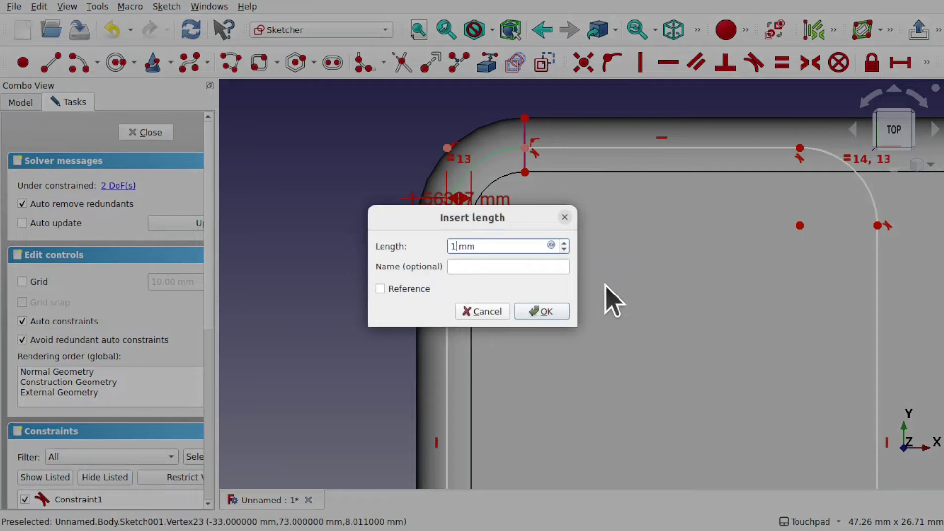
type("1.75")
key("Return")
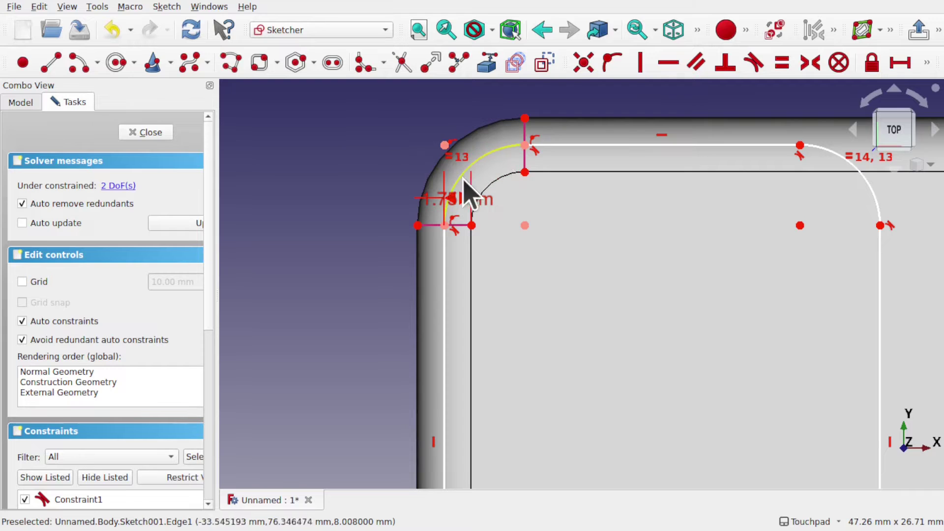
Stretch the rounded rectangle from its lower-right corner to near the blank's lower-right corner
scroll(565, 240, "down", 5)
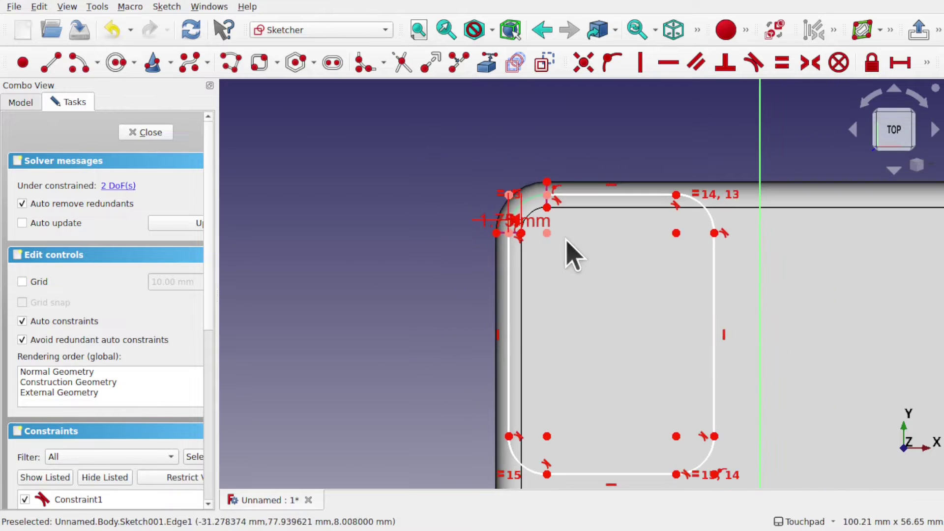
middle_click_drag(733, 310, 516, 133)
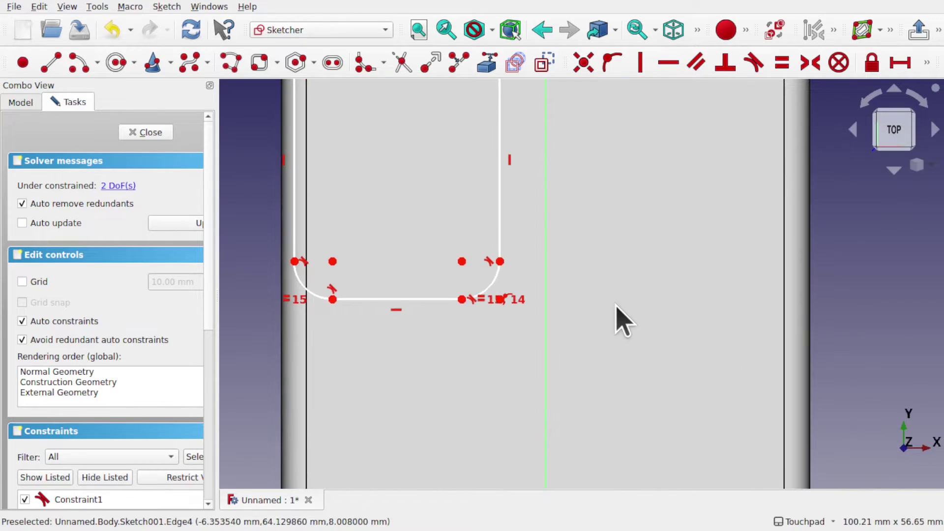
scroll(617, 310, "down", 3)
mouse_move(617, 316)
middle_mouse_down()
mouse_move(603, 322)
mouse_move(617, 353)
middle_mouse_up()
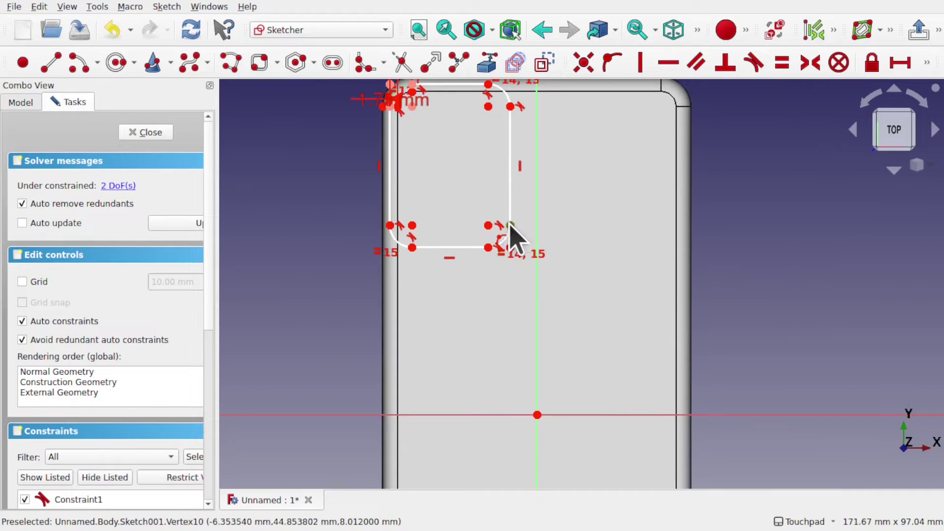
scroll(394, 100, "up", 5)
scroll(393, 100, "up", 3)
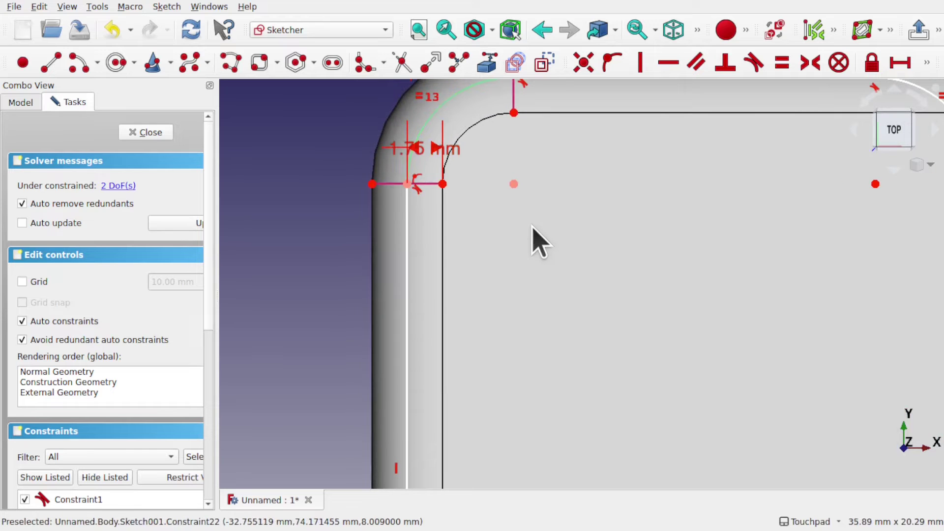
scroll(533, 231, "down", 7)
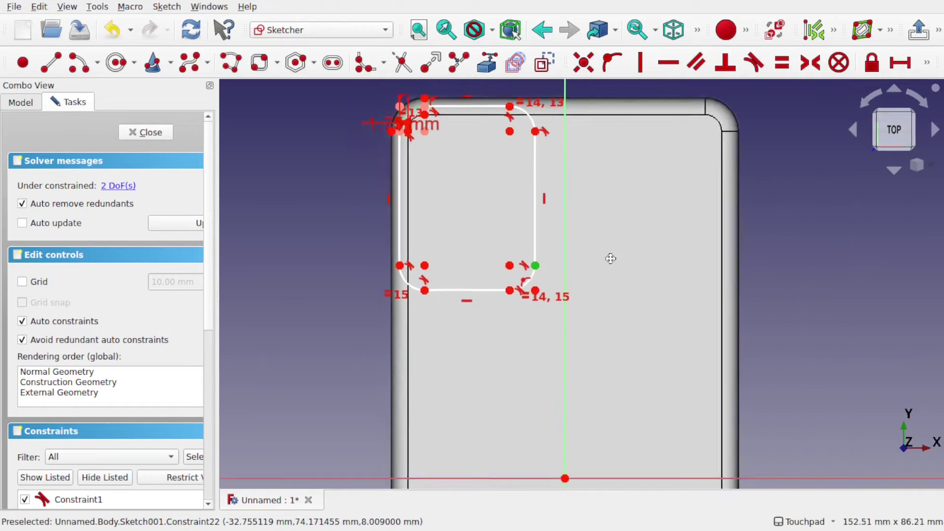
scroll(596, 228, "down", 6)
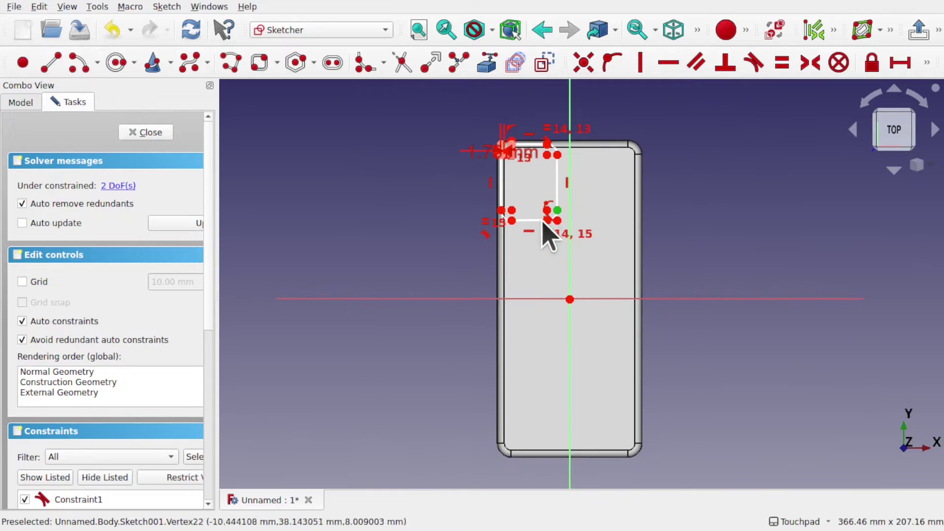
left_click_drag(548, 210, 616, 431)
Link the horizontal fillet seam at the blank's lower-right corner as external geometry and constrain the arc's upper endpoint onto it
scroll(632, 462, "up", 10)
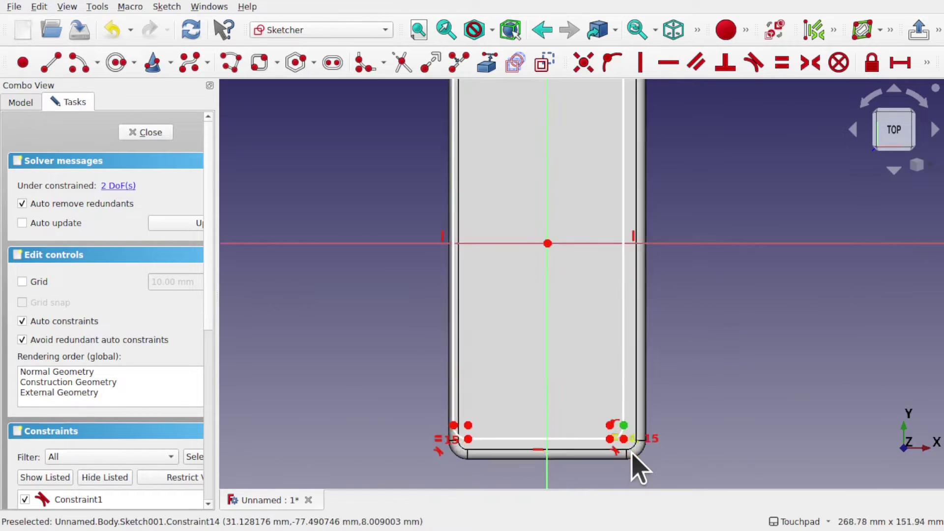
scroll(631, 451, "up", 2)
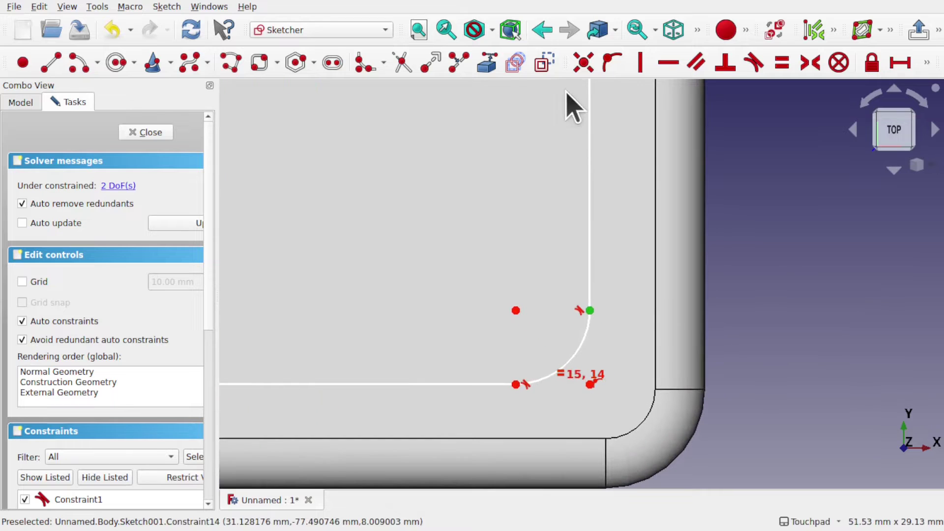
left_click(495, 70)
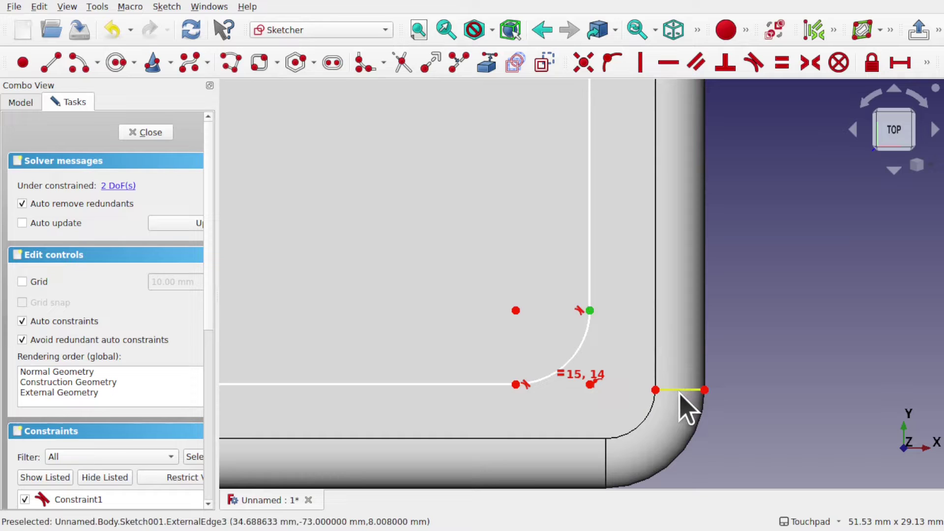
left_click(611, 63)
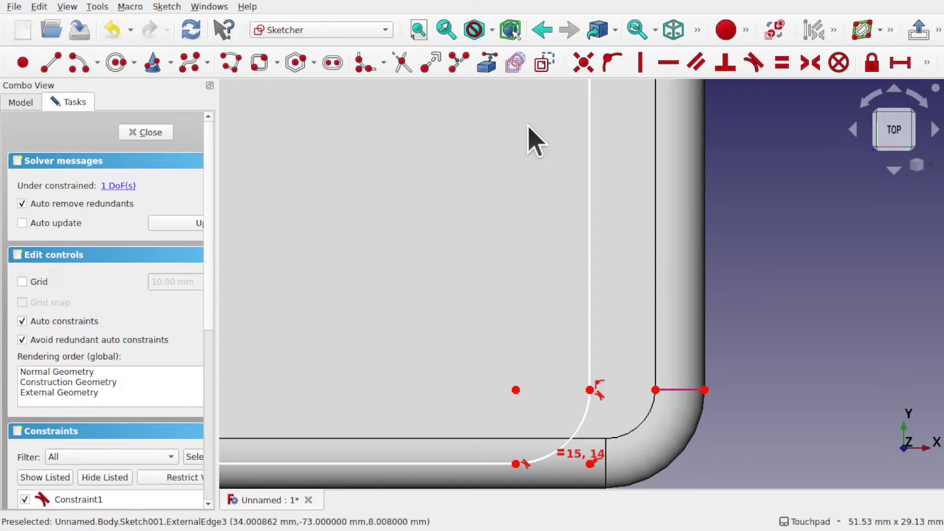
Link the vertical fillet seam at the same corner as external geometry and constrain the arc's lower endpoint onto it
left_click(487, 62)
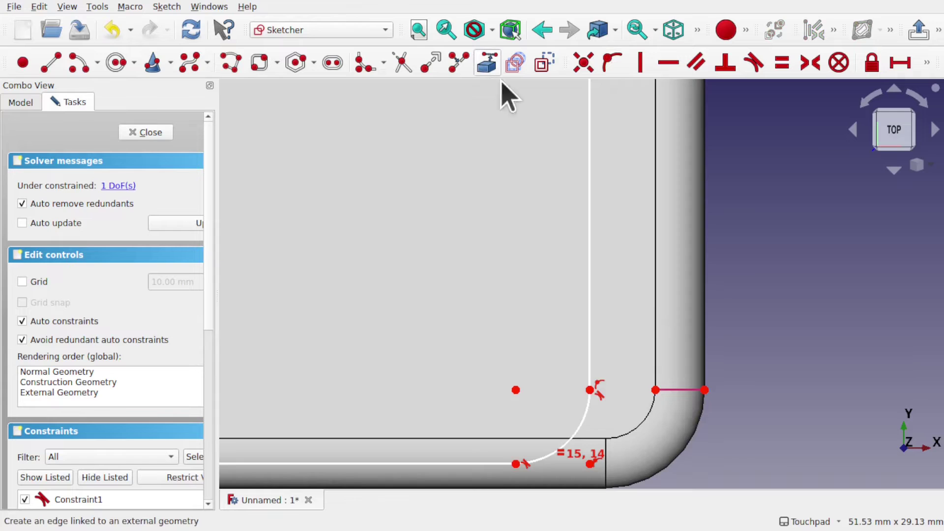
left_click(607, 471)
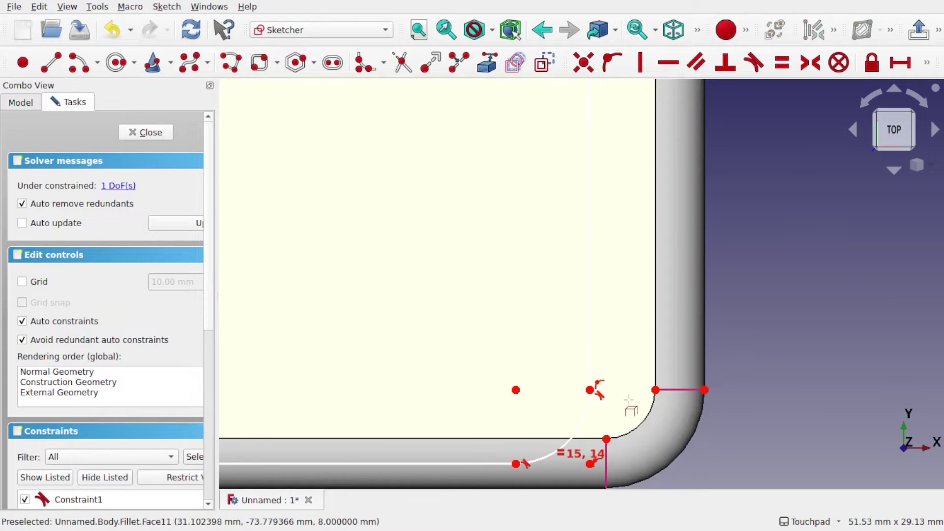
right_click(630, 400)
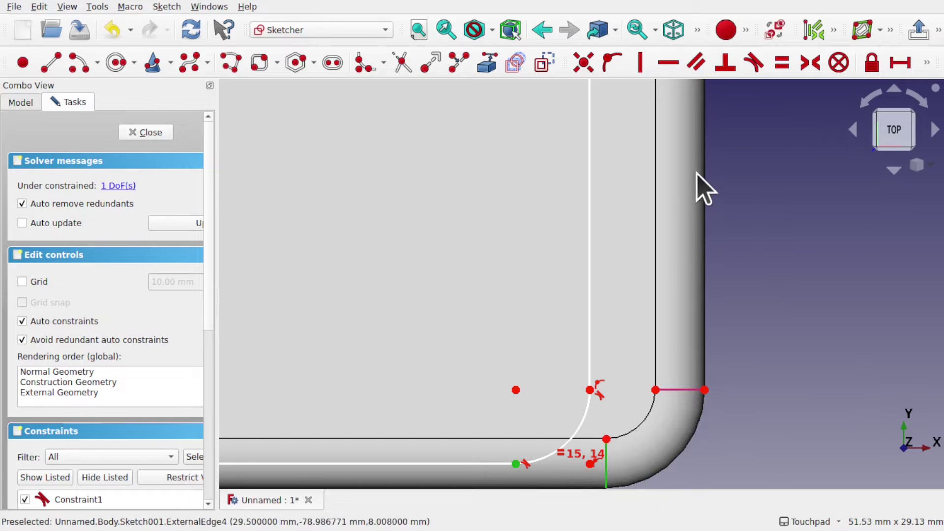
left_click(613, 63)
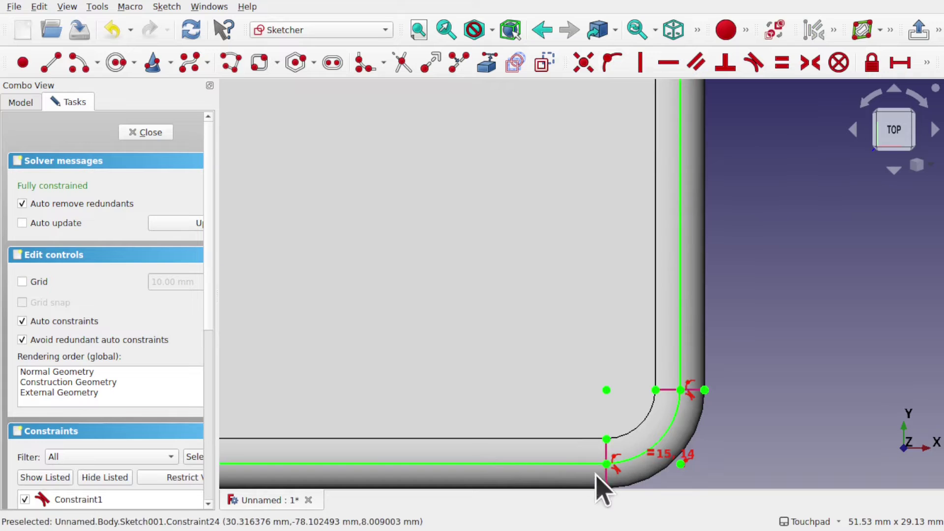
Move the 1.75 mm dimension label outside the blank's upper-left corner and close the sketch
scroll(679, 391, "down", 7)
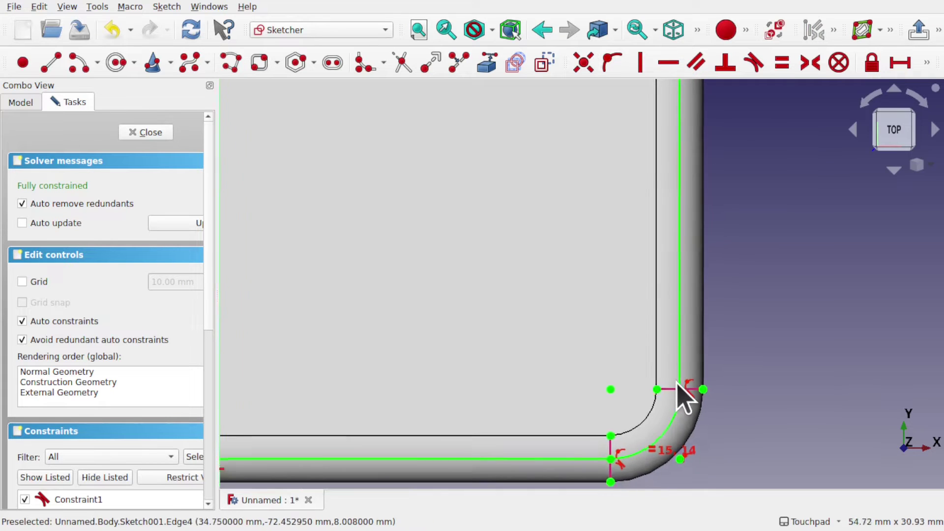
scroll(683, 393, "up", 5)
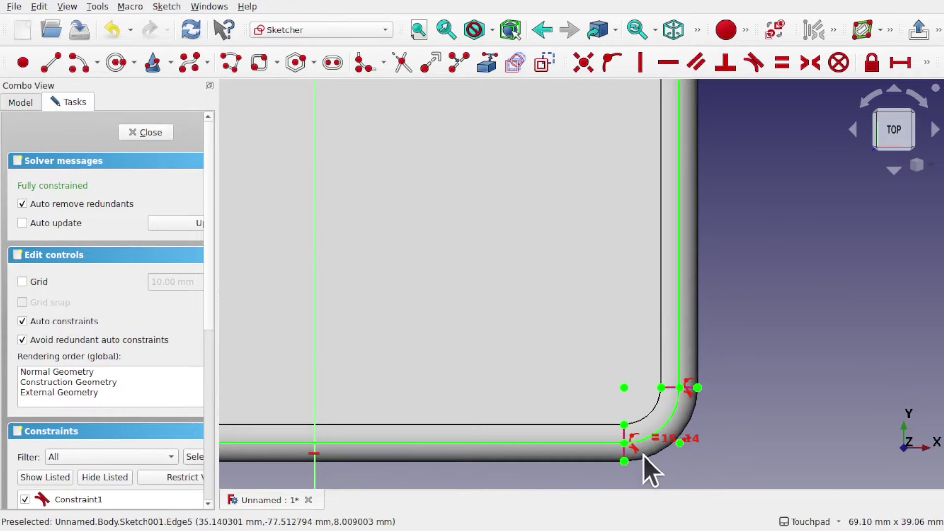
left_click(666, 417)
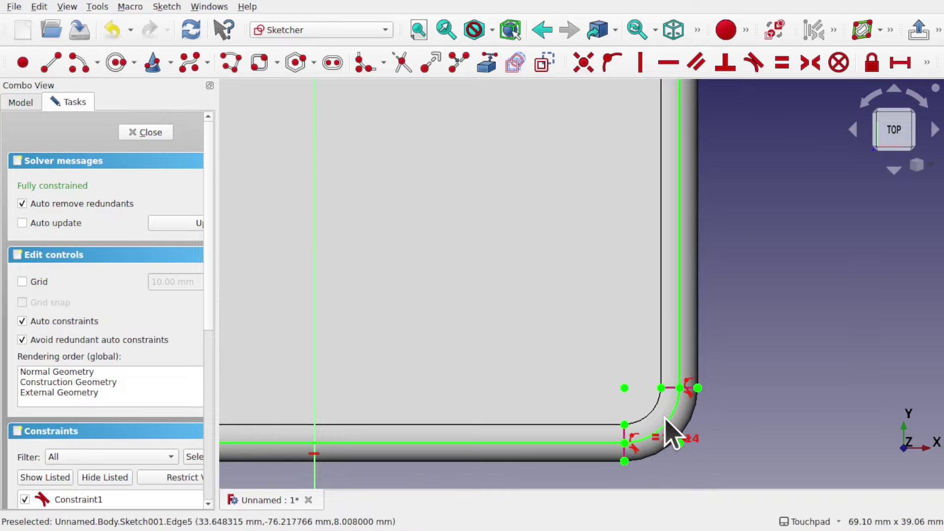
scroll(665, 417, "down", 9)
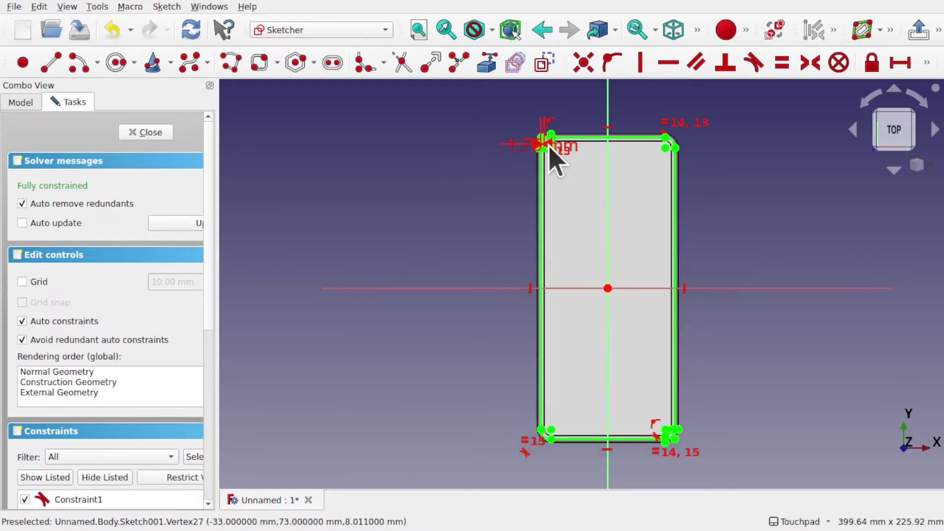
scroll(552, 154, "up", 5)
left_click_drag(515, 151, 422, 189)
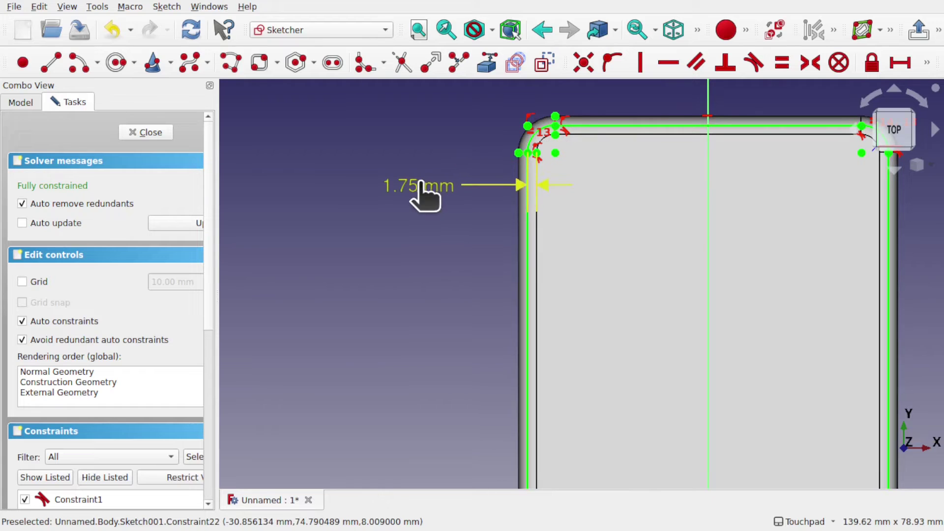
left_click(149, 144)
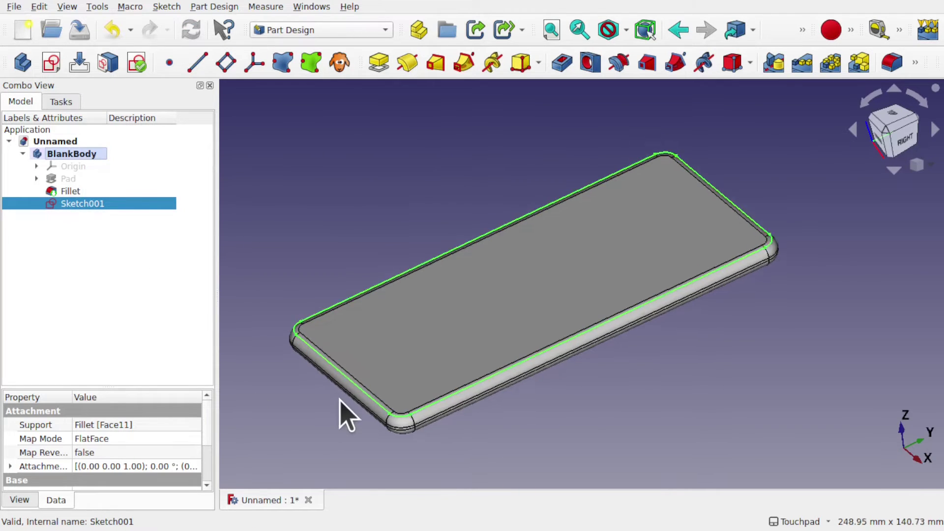
Inspect in 3D how the sketch outline sits above the blank's rounded edges and clear the selection
scroll(340, 400, "up", 4)
left_click_drag(452, 444, 503, 380, "alt")
scroll(457, 448, "up", 5)
scroll(377, 477, "down", 6)
left_click(362, 401)
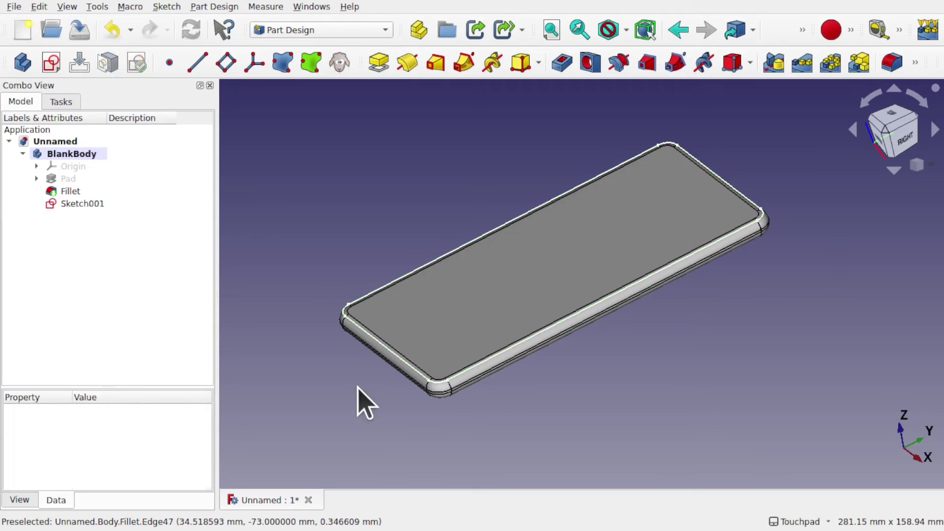
Pad the screen-opening outline 5 mm, symmetric to its sketch plane, so it merges into the blank's rounded edges
left_click(89, 206)
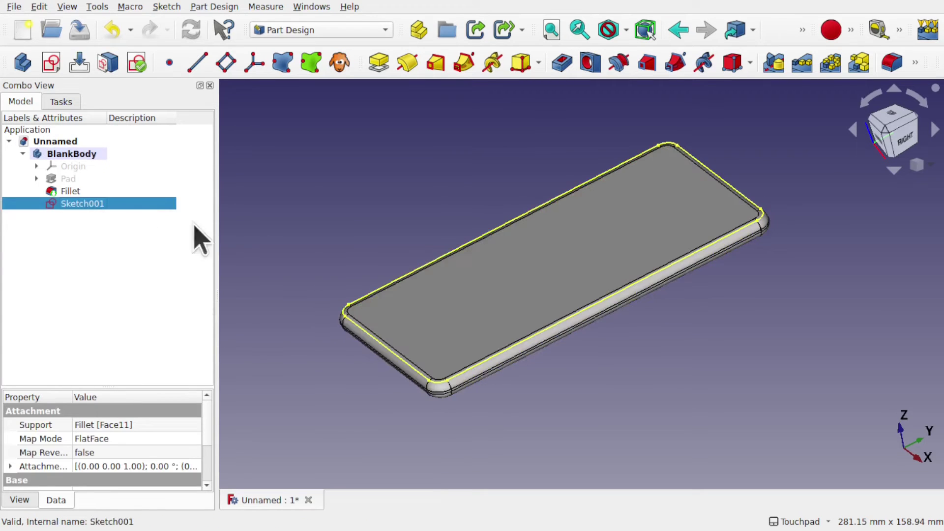
mouse_move(497, 386)
left_mouse_down("alt")
mouse_move(483, 330)
mouse_move(469, 340)
left_mouse_up("alt")
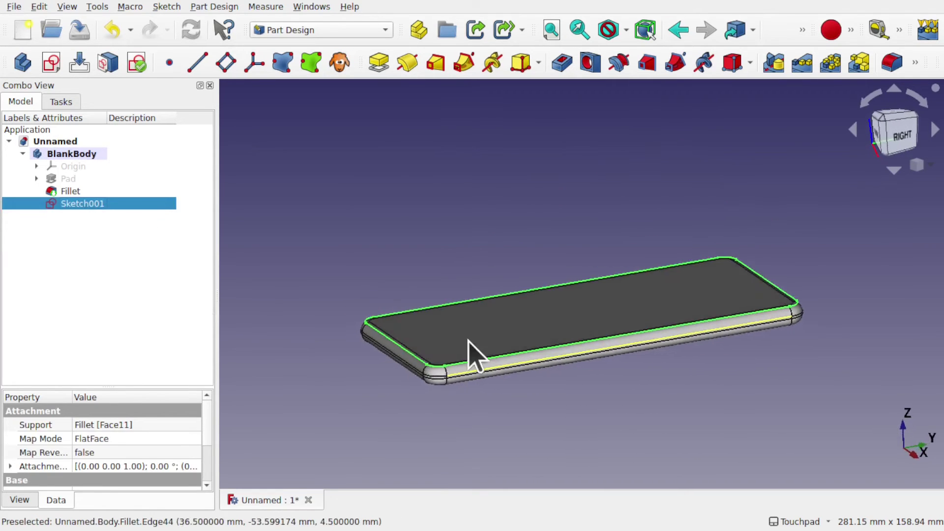
scroll(467, 354, "up", 6)
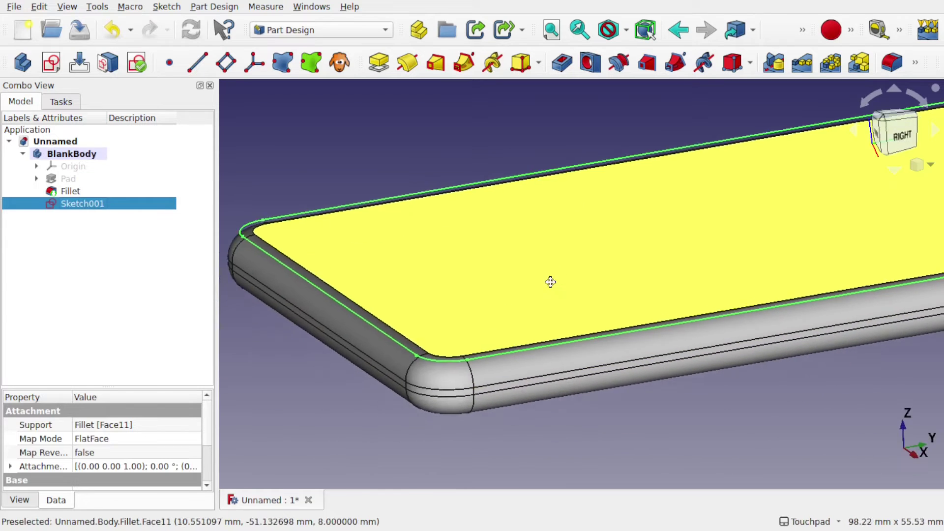
left_click_drag(550, 280, 408, 272, "alt")
scroll(362, 315, "up", 6)
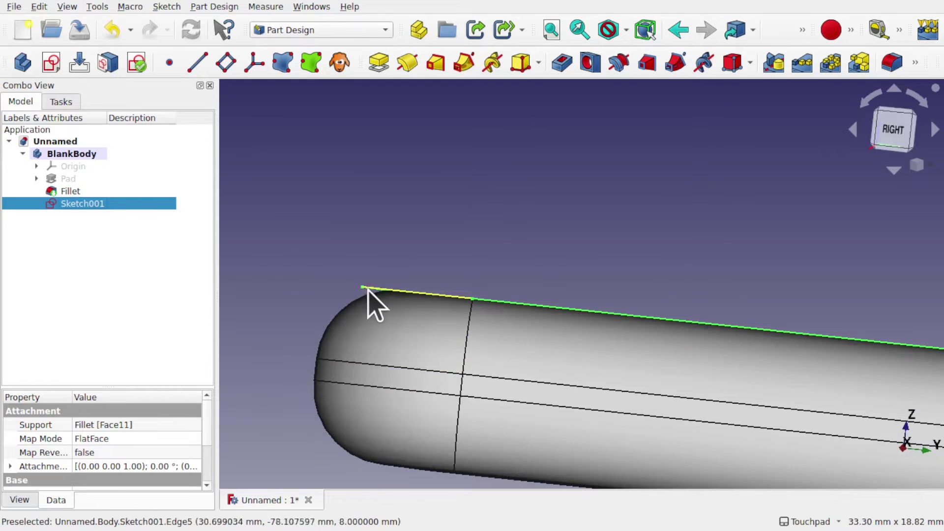
left_click(379, 63)
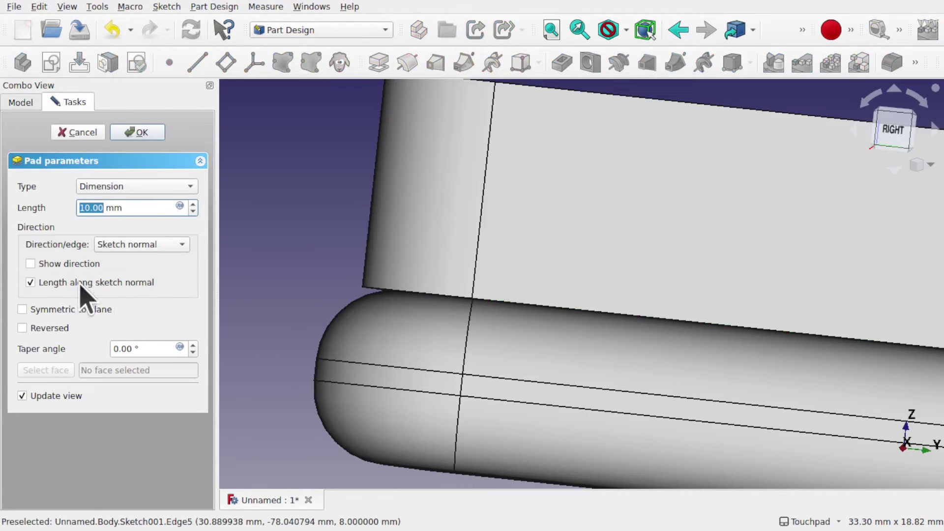
left_click(66, 326)
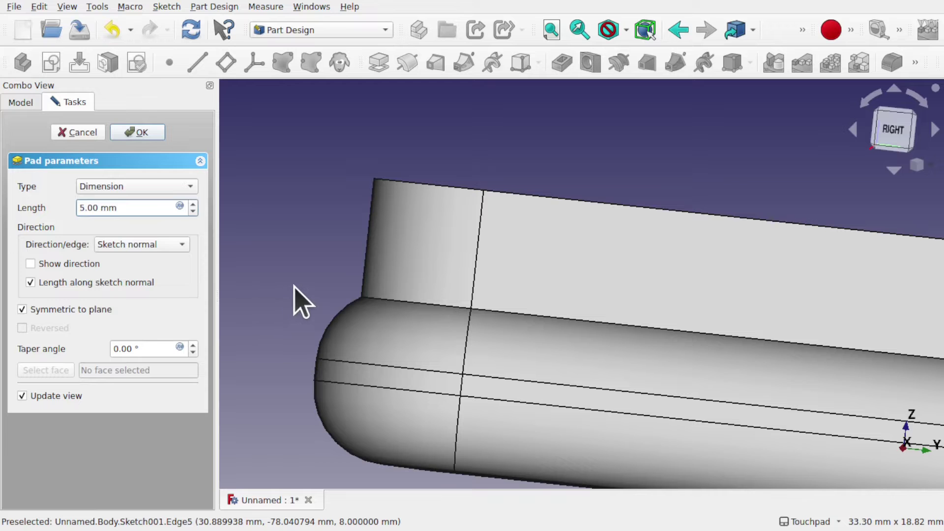
middle_click_drag(433, 289, 480, 327)
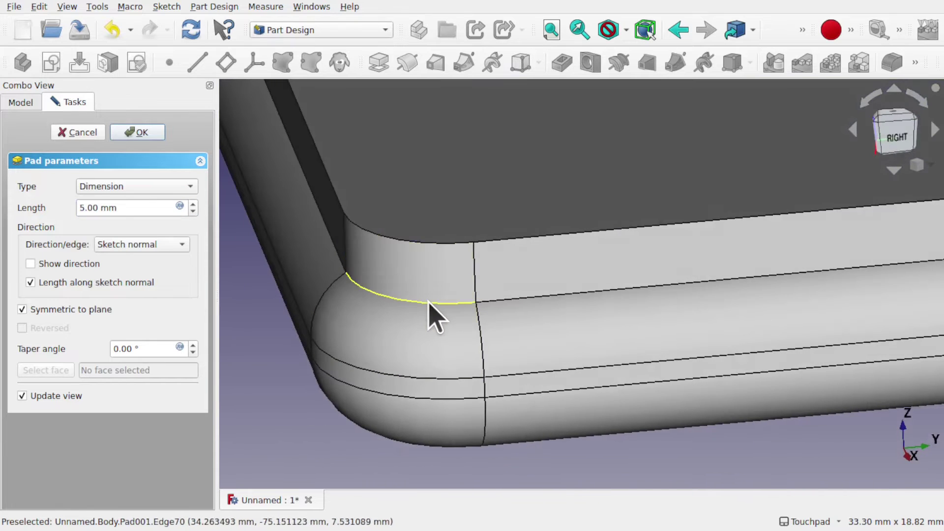
scroll(429, 266, "down", 5)
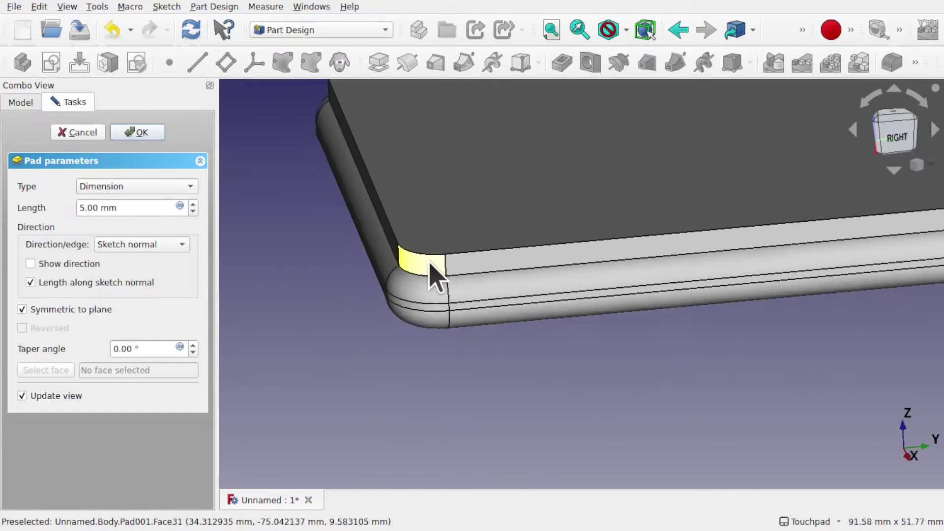
scroll(429, 266, "down", 4)
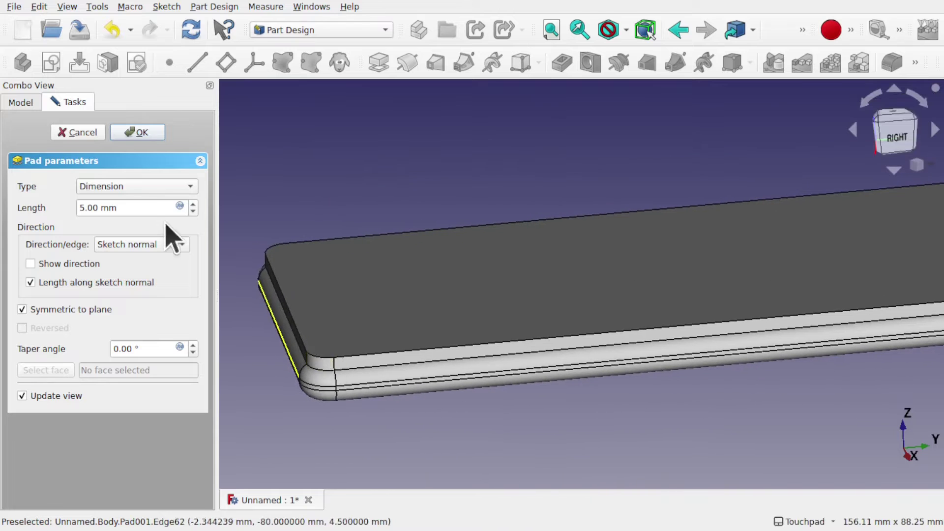
left_click(138, 133)
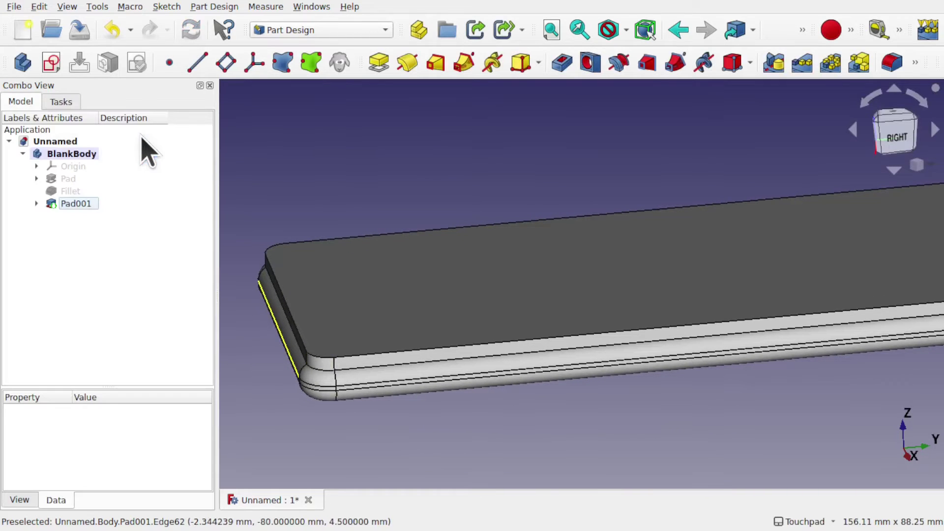
Inspect the raised screen pad's top face and the blank's rounded side face from several angles, and clear the selection
scroll(545, 197, "down", 4)
middle_click_drag(590, 227, 546, 374)
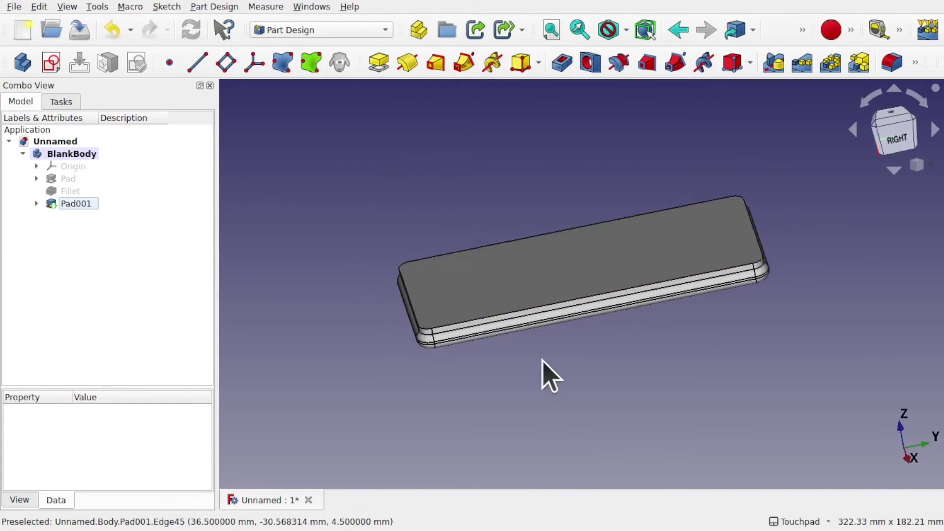
left_click(448, 315)
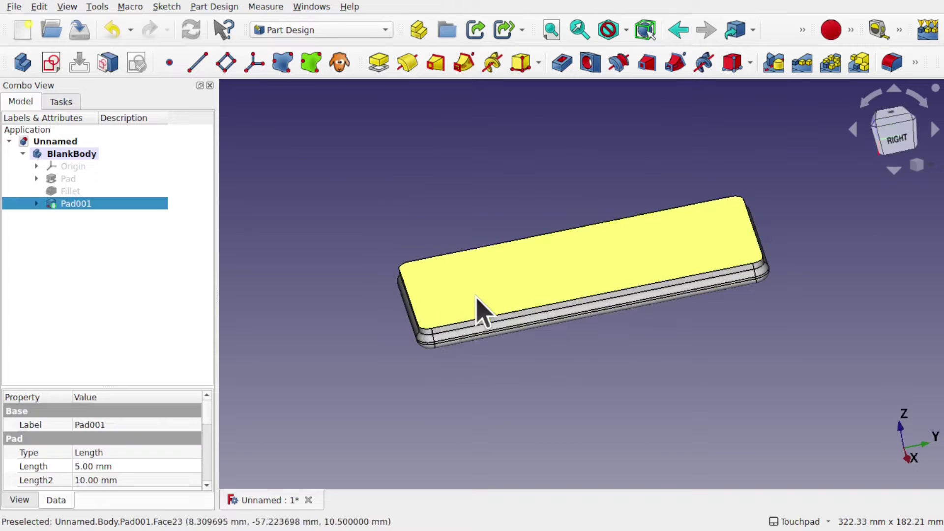
scroll(447, 314, "up", 4)
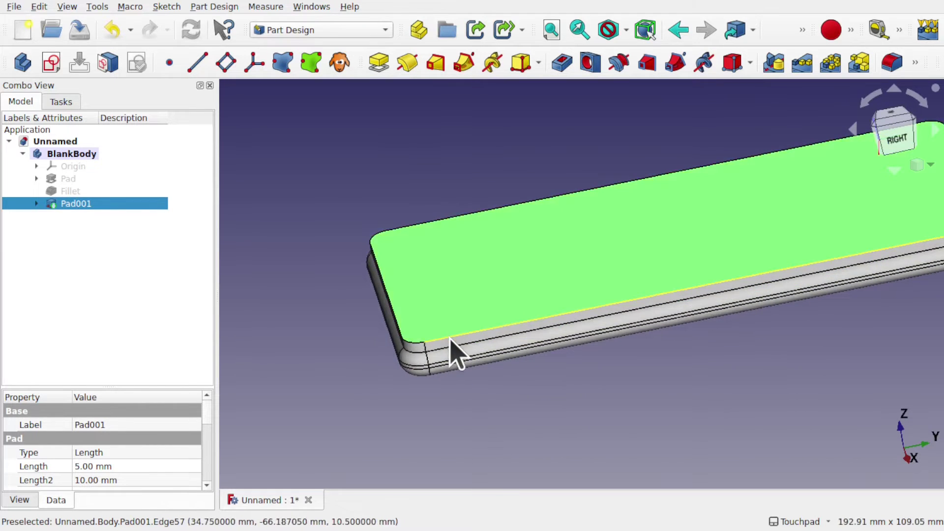
middle_click_drag(521, 352, 552, 320)
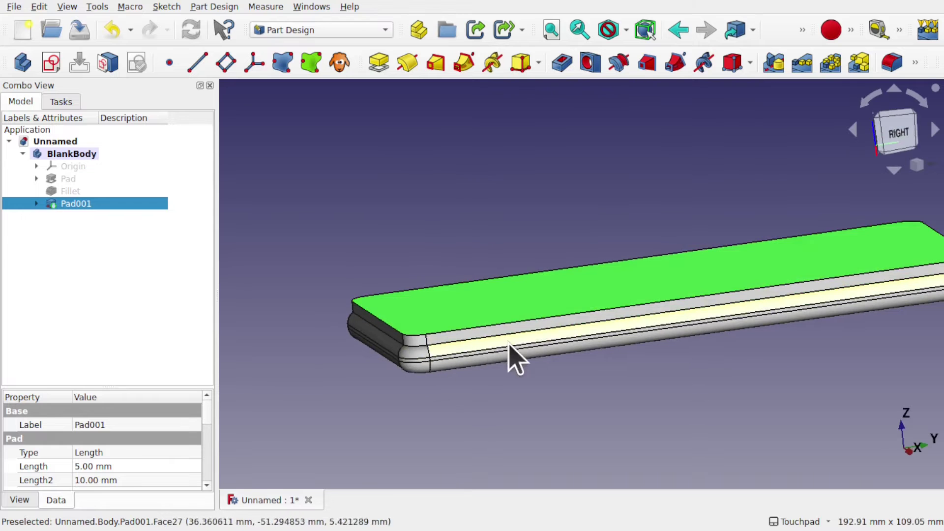
left_click(486, 344)
middle_click_drag(484, 354, 438, 382)
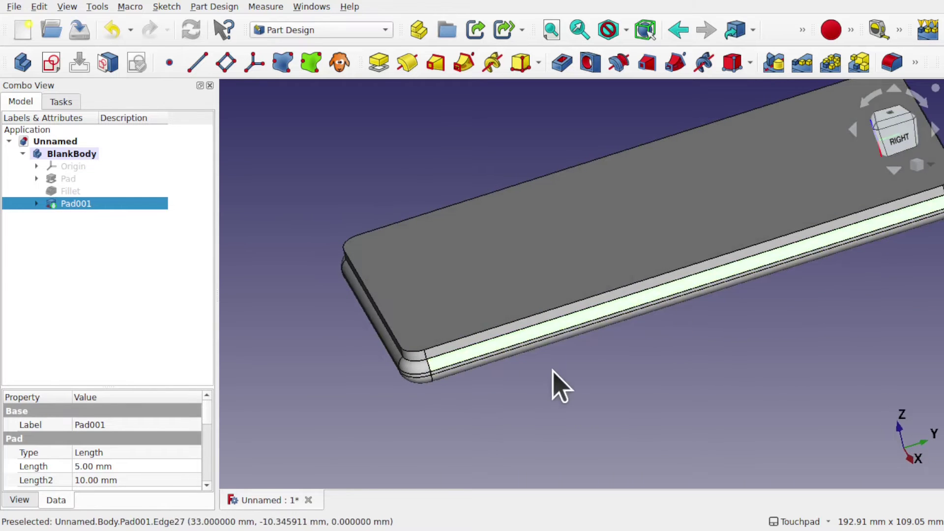
scroll(560, 386, "down", 3)
middle_click_drag(554, 384, 624, 361)
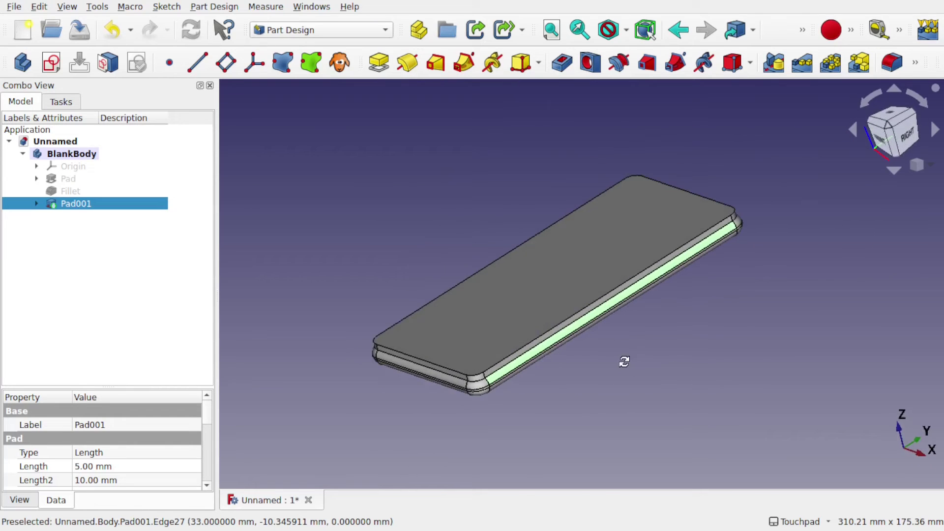
left_click(623, 362)
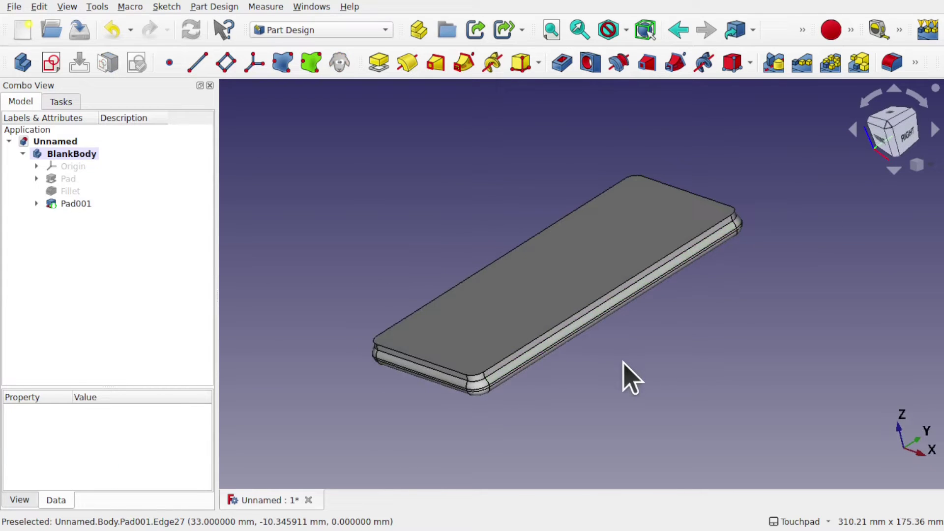
Create a second body and rename it CaseBody
left_click(23, 64)
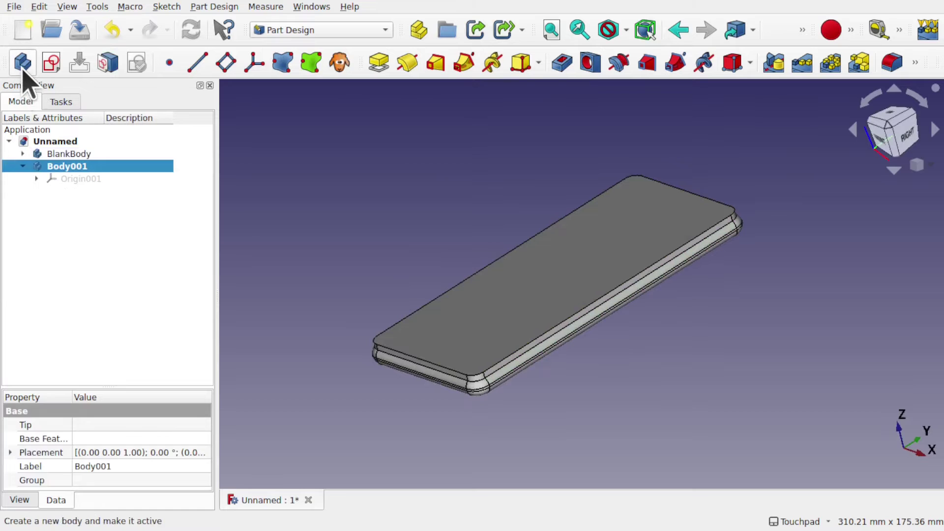
right_click(67, 169)
left_click(96, 417)
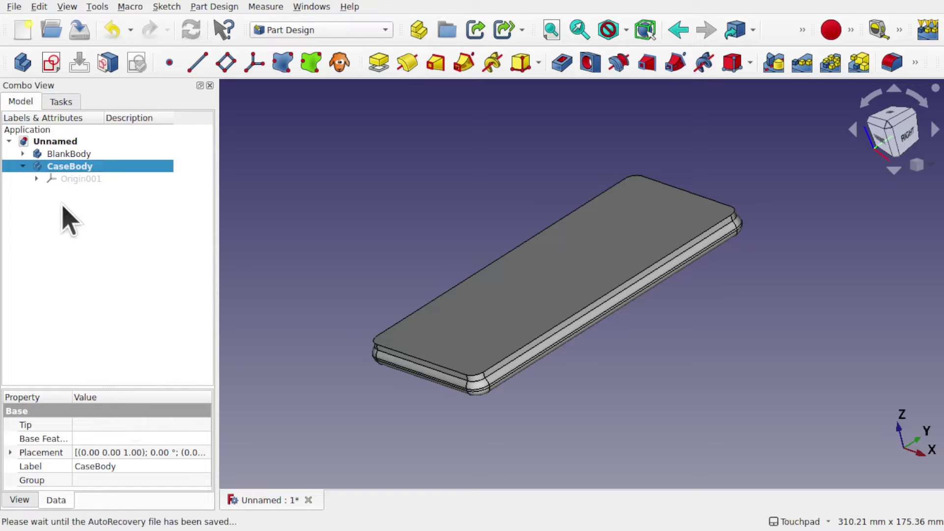
left_click(93, 209)
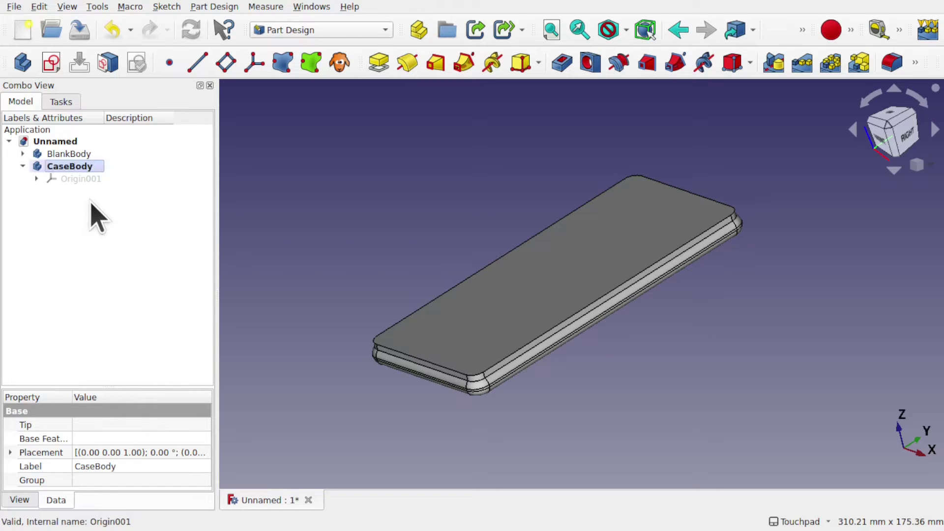
left_click(71, 166)
right_click(70, 167)
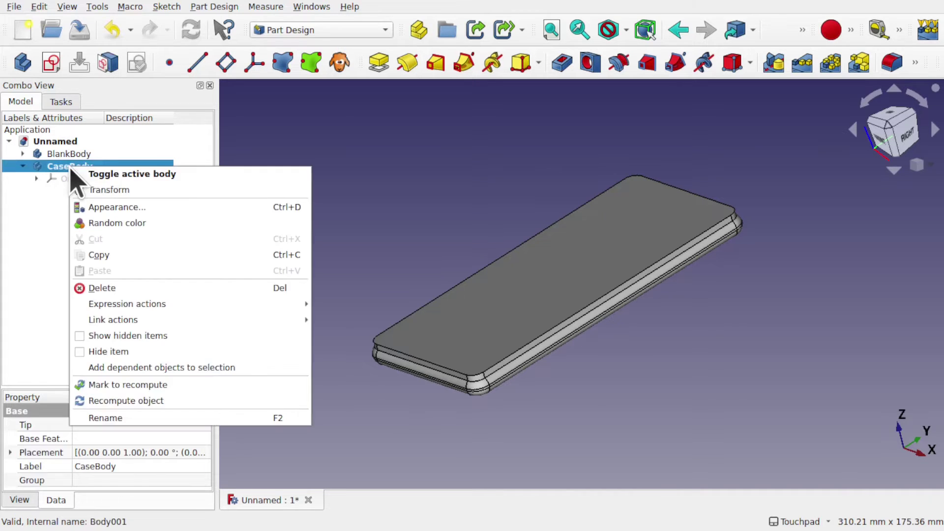
left_click(437, 161)
left_click(442, 172)
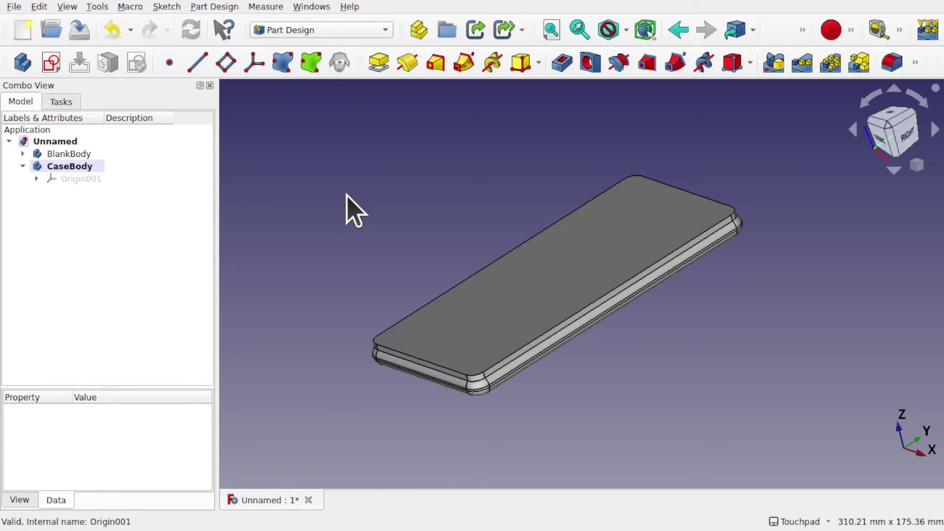
Create a sub-object shape binder of the blank's top face in CaseBody, check it in 3D and clear the selection
left_click(547, 282)
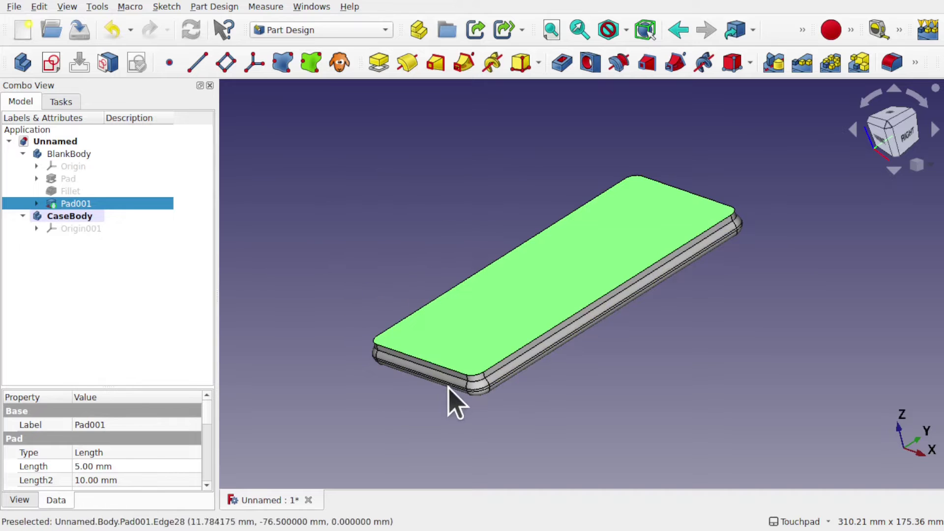
left_click(569, 314)
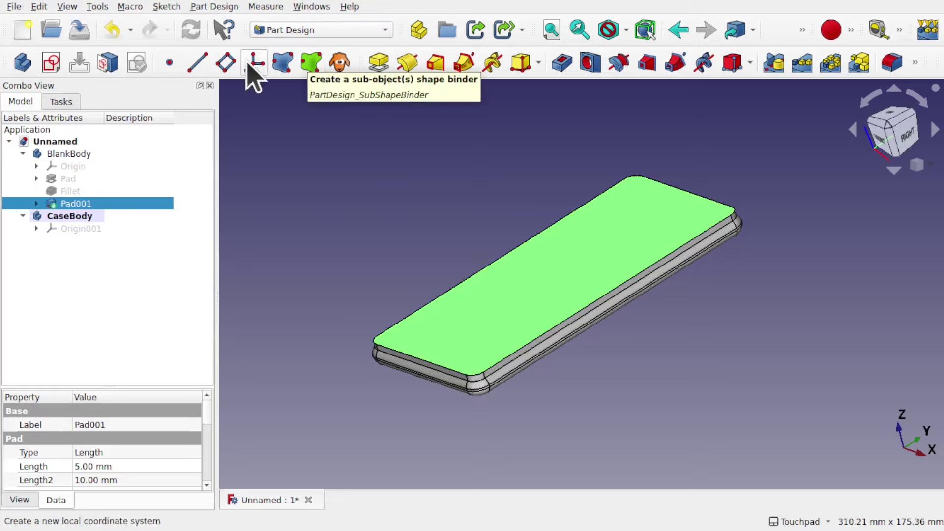
left_click(208, 6)
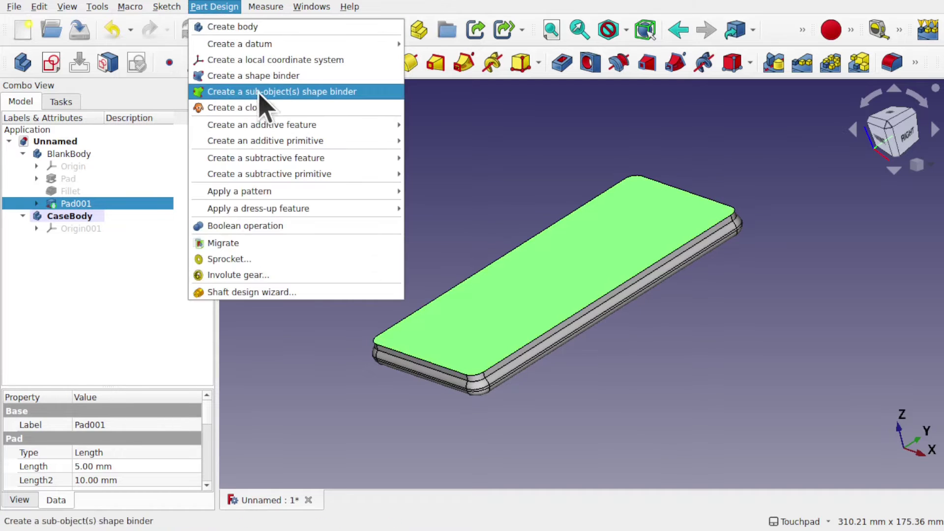
left_click(336, 101)
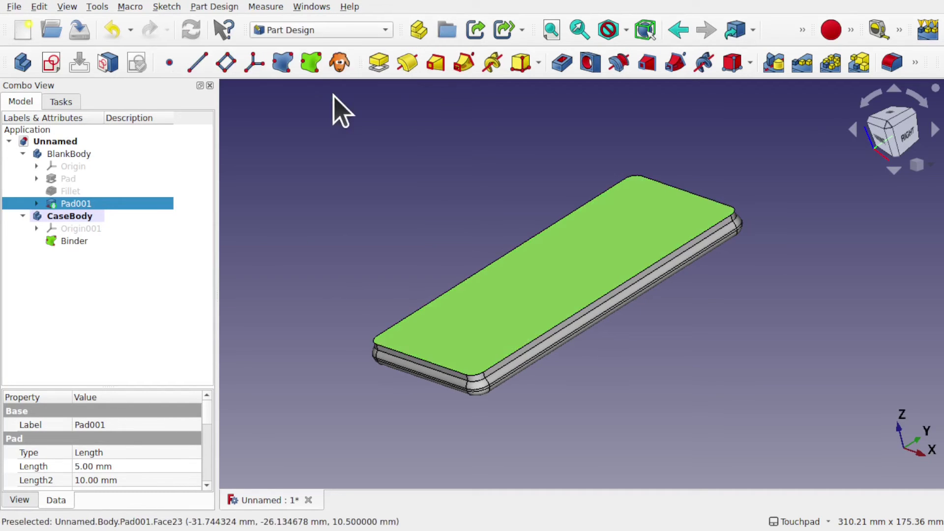
left_click(74, 241)
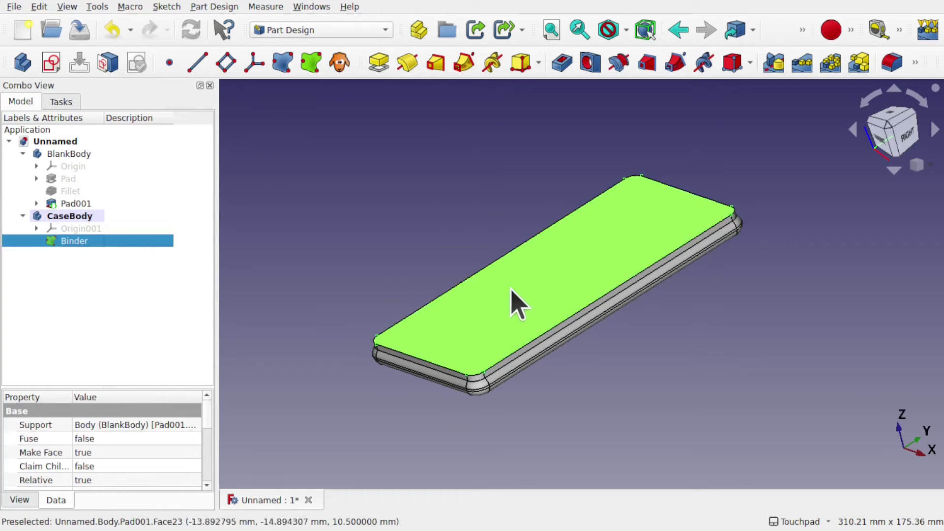
scroll(526, 332, "up", 5)
scroll(526, 332, "down", 5)
scroll(526, 332, "up", 1)
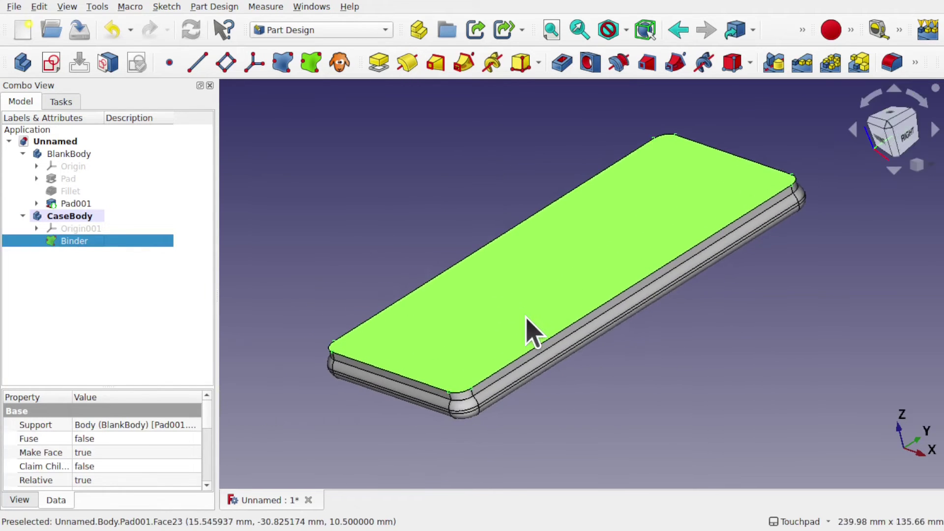
left_click(302, 207)
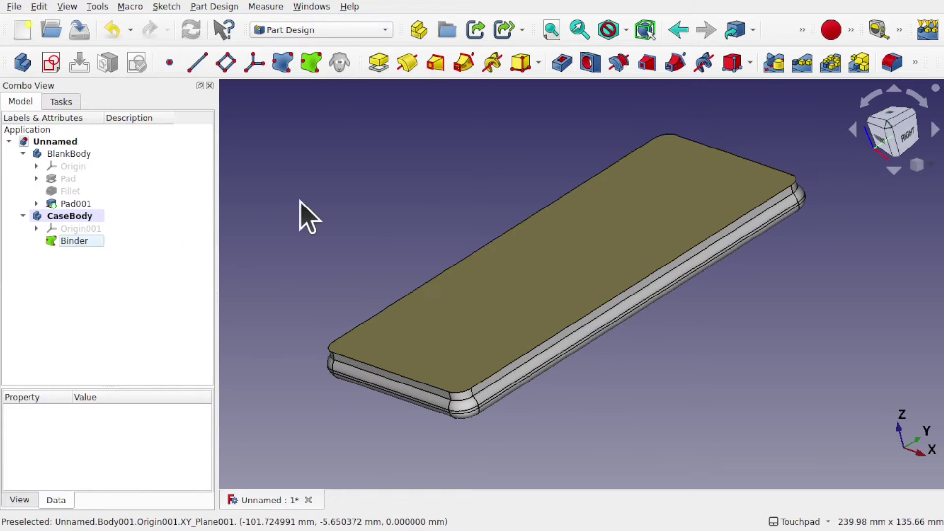
left_click(533, 281)
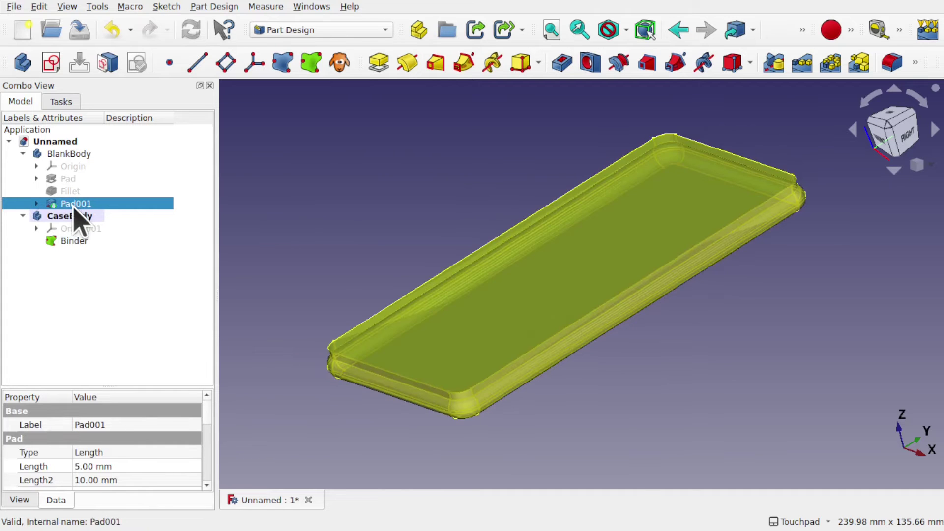
left_click(52, 63)
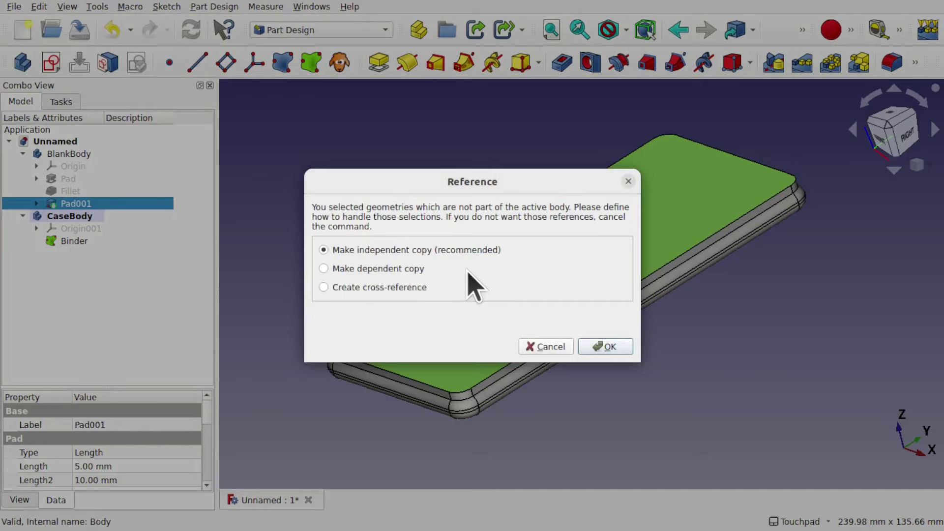
left_click(555, 346)
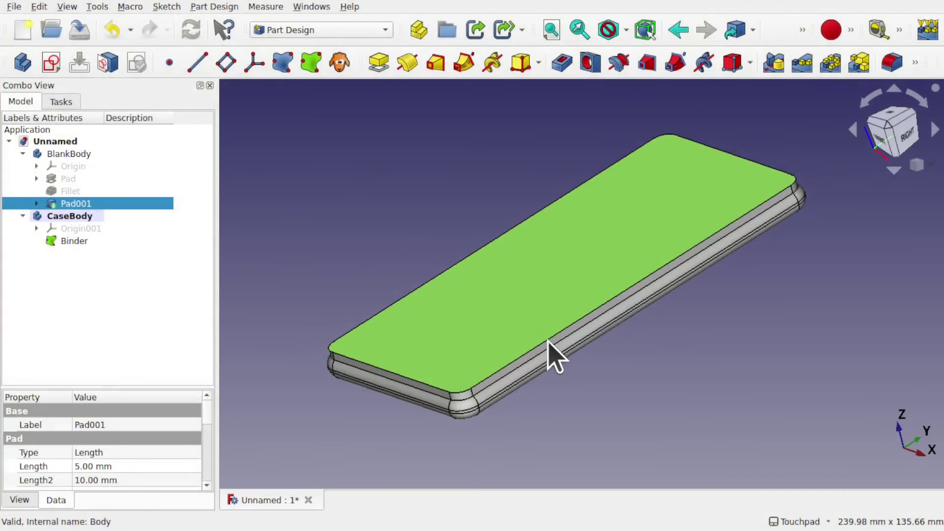
Hide BlankBody and select the face of the shape binder in CaseBody
left_click(78, 156)
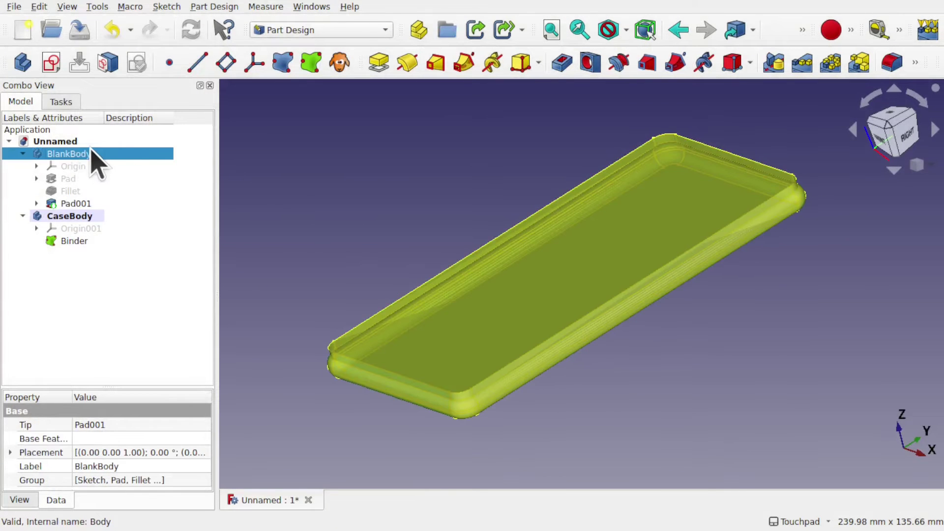
key("space")
left_click(241, 235)
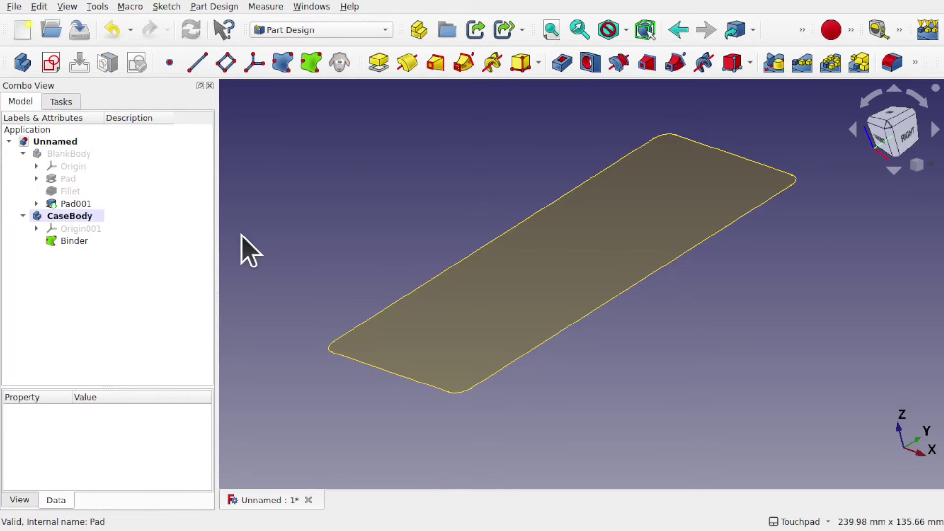
left_click(505, 294)
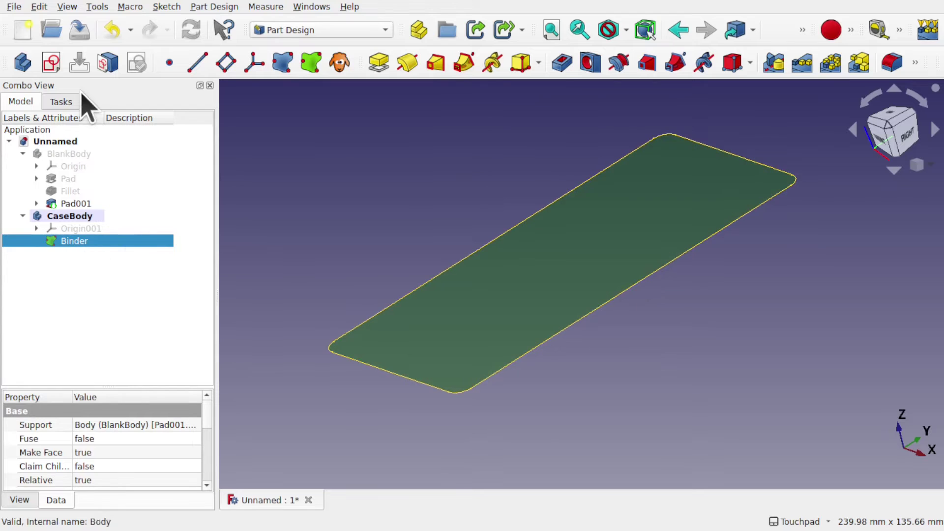
Sketch a rounded rectangle on the binder face, slightly larger than its outline, and tighten it freehand around the phone shape
left_click(53, 72)
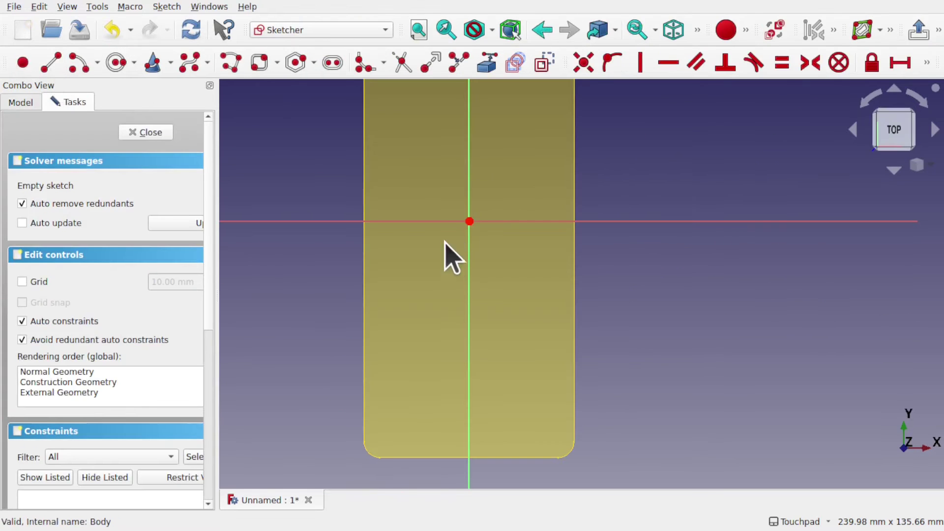
scroll(446, 257, "down", 2)
mouse_move(447, 257)
middle_mouse_down()
mouse_move(506, 348)
mouse_move(490, 316)
middle_mouse_up()
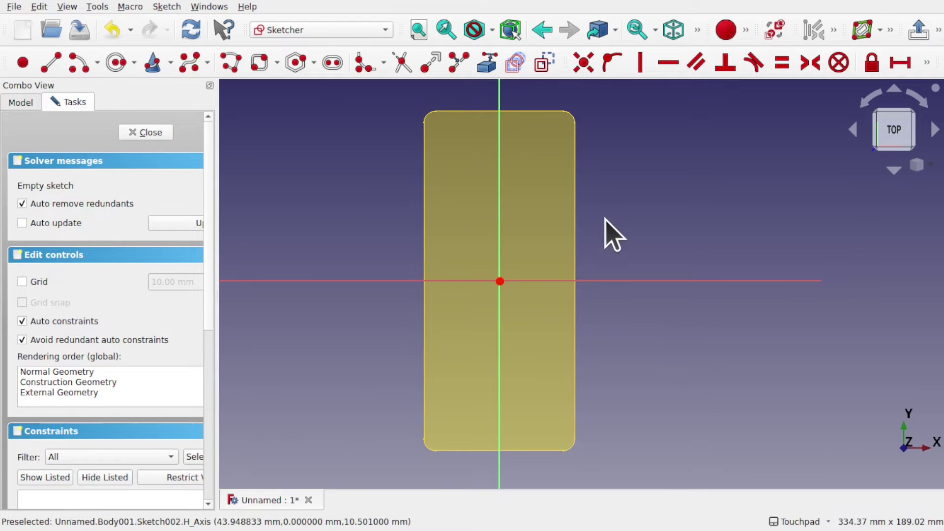
left_click(259, 64)
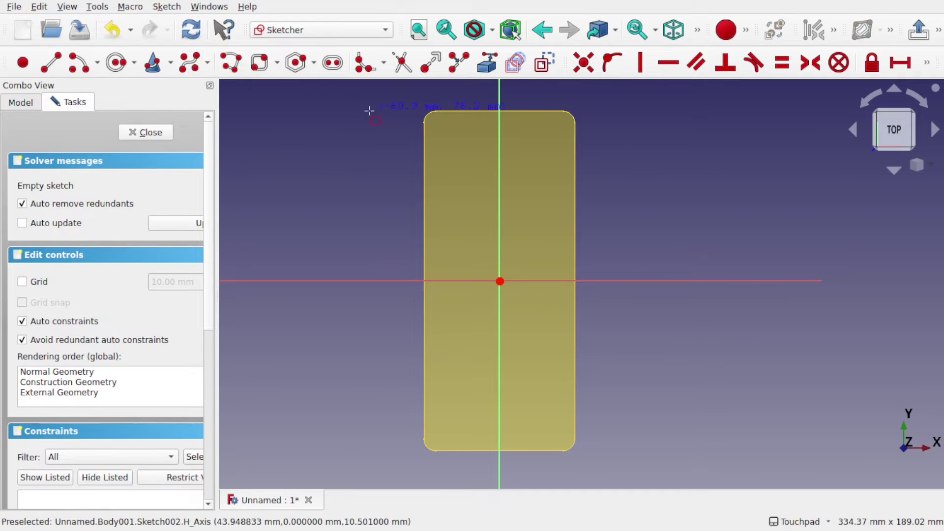
left_click(406, 99)
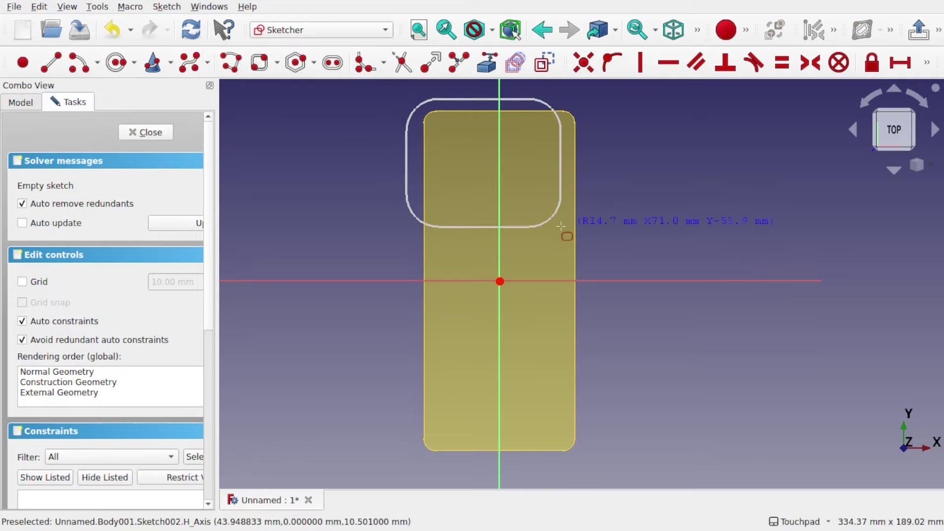
left_click(592, 465)
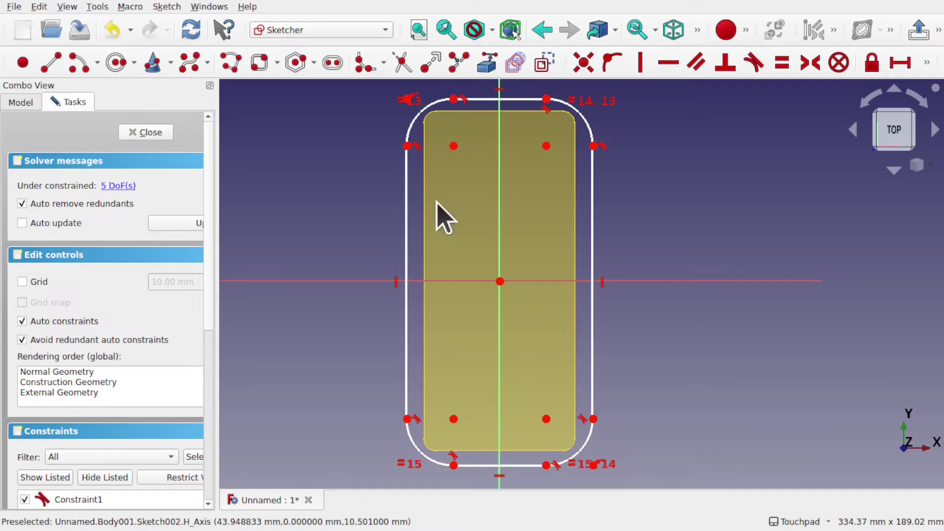
mouse_move(408, 146)
left_mouse_down()
mouse_move(453, 88)
mouse_move(434, 99)
mouse_move(448, 109)
left_mouse_up()
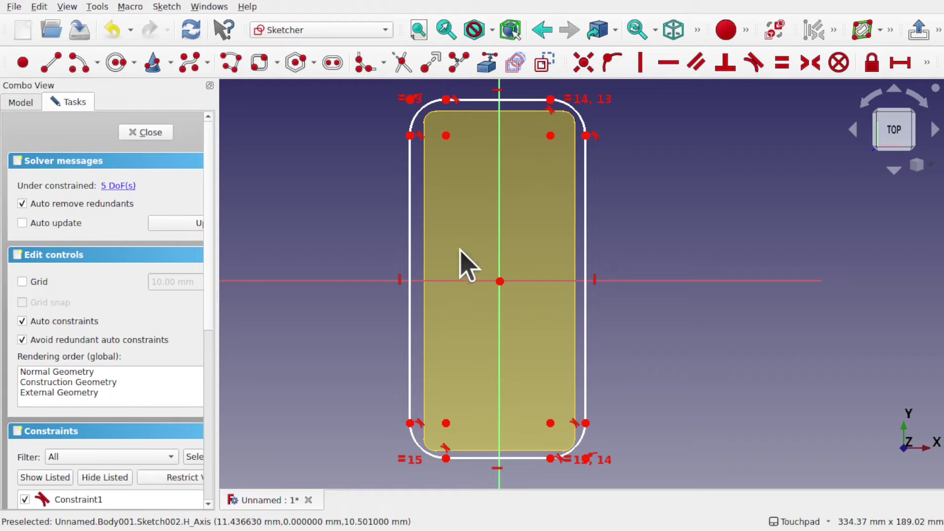
Close the rounded-rectangle sketch and delete it from CaseBody
left_click(147, 134)
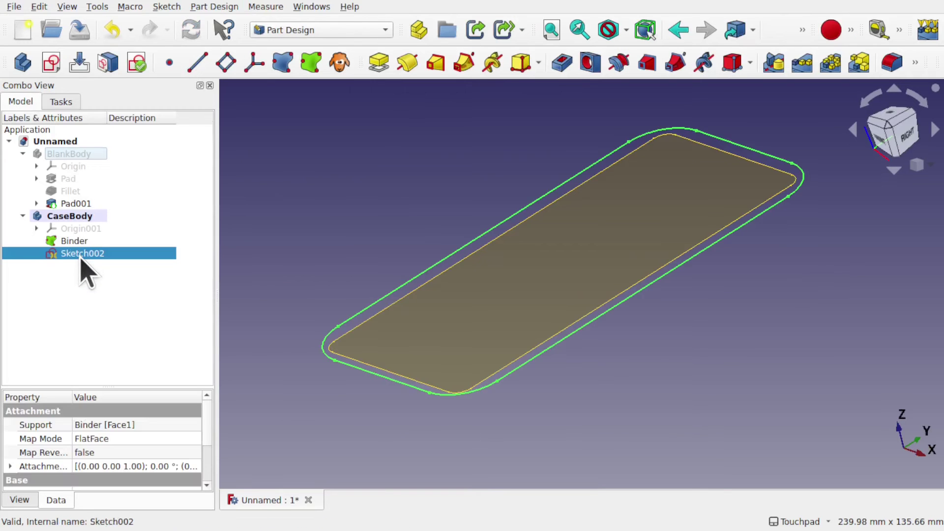
key("Delete")
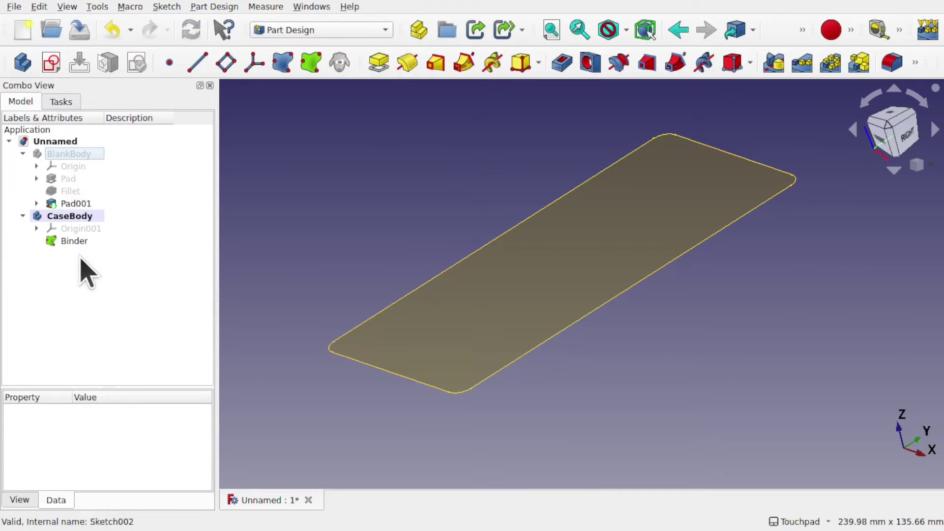
Show BlankBody again and set the offset of the binder in CaseBody to 3 mm
left_click(82, 157)
key("space")
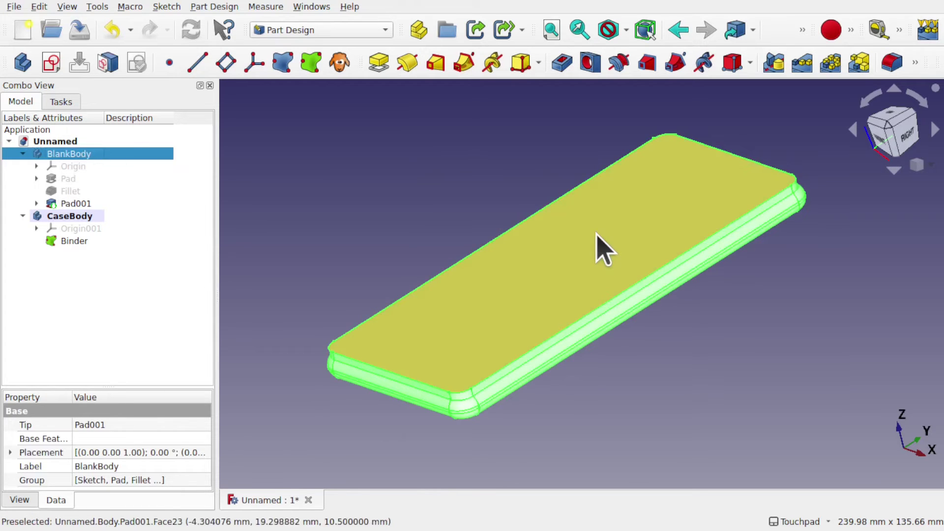
left_click(74, 241)
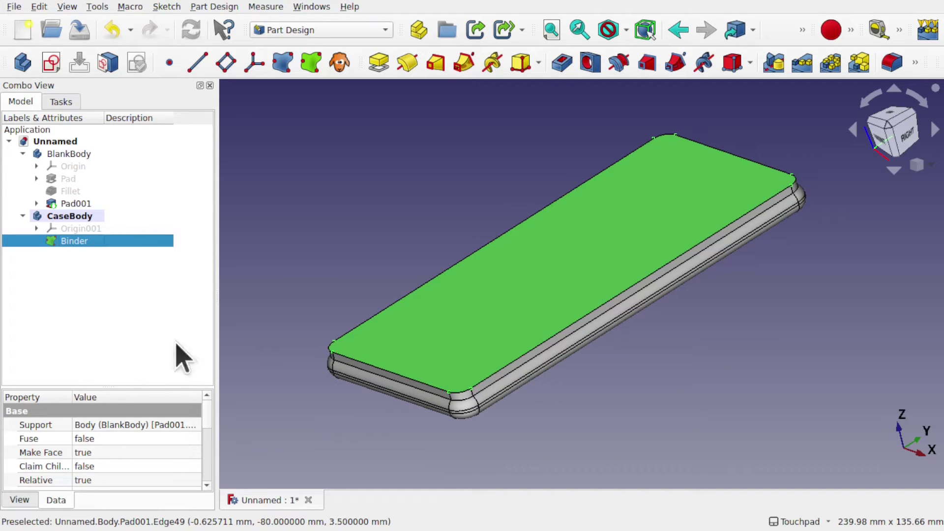
scroll(209, 422, "down", 5)
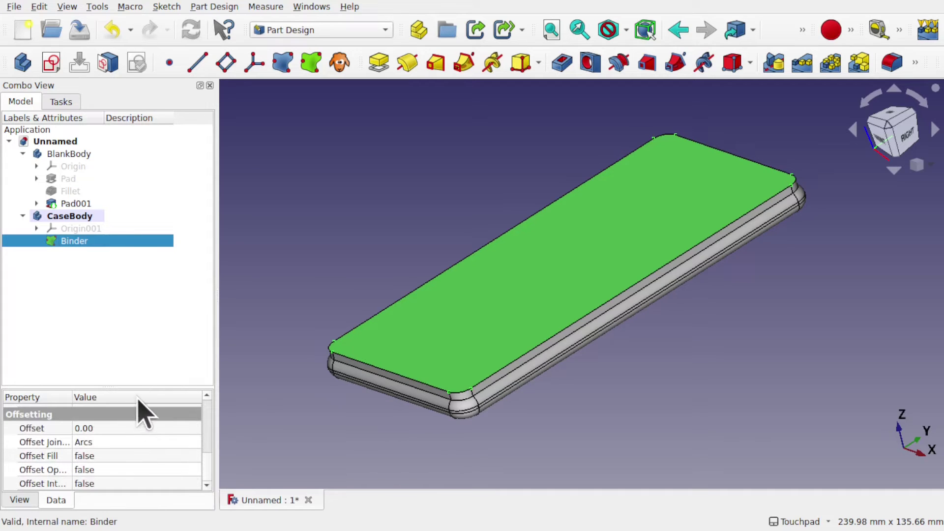
left_click_drag(137, 384, 133, 264)
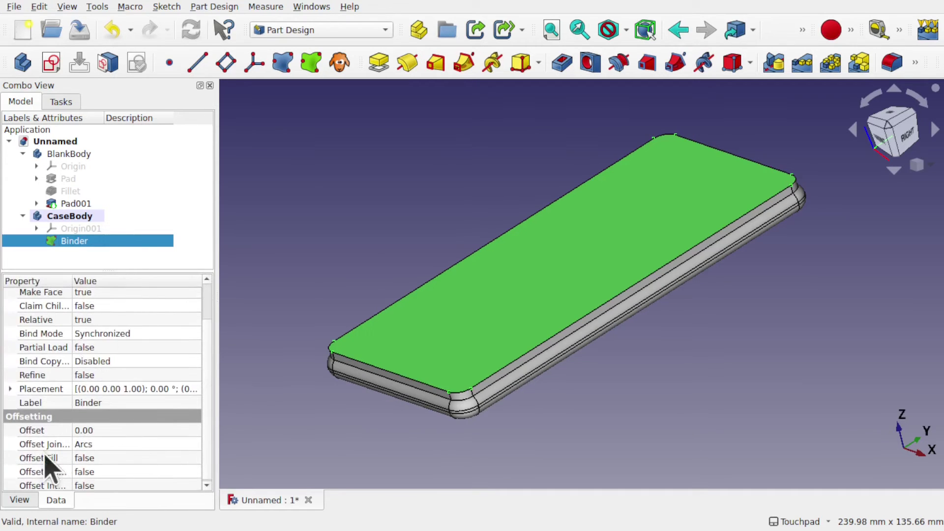
left_click(109, 430)
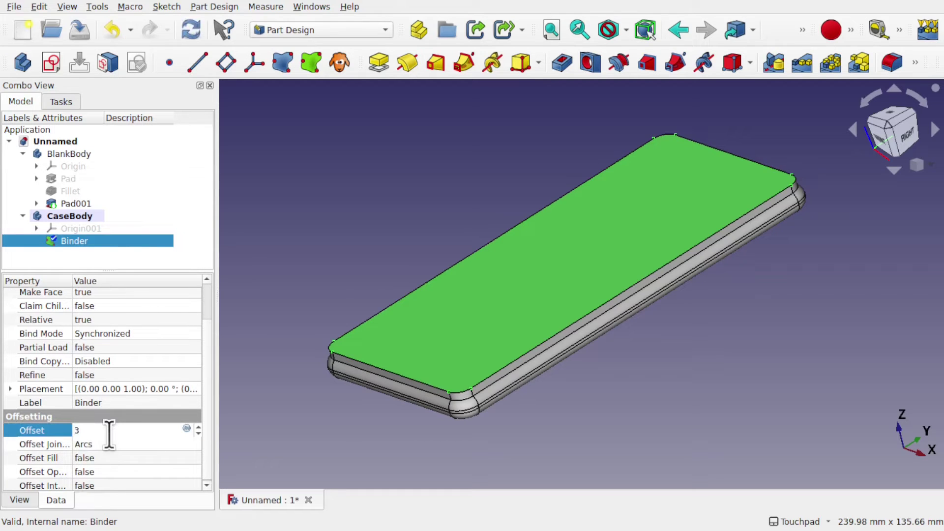
left_click(124, 445)
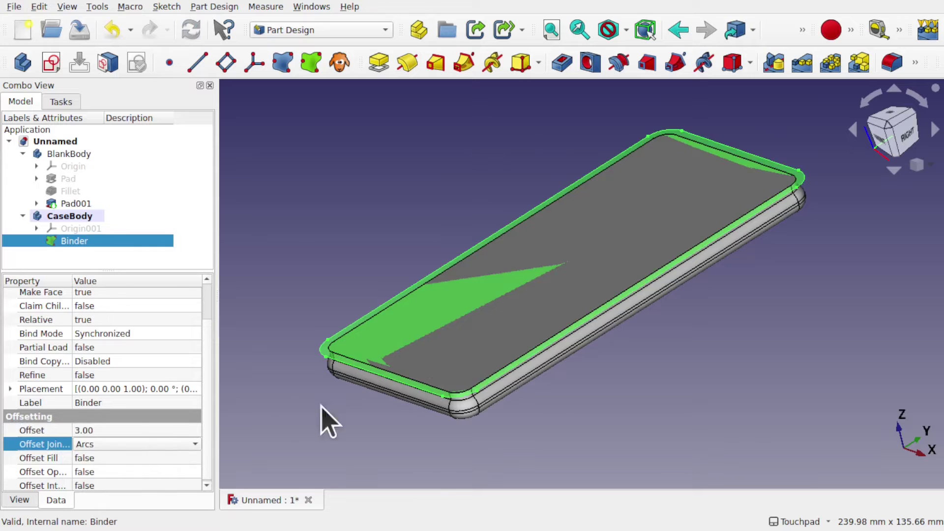
Set the binder's offset to 5 mm so it overhangs the blank on all sides
scroll(540, 393, "up", 5)
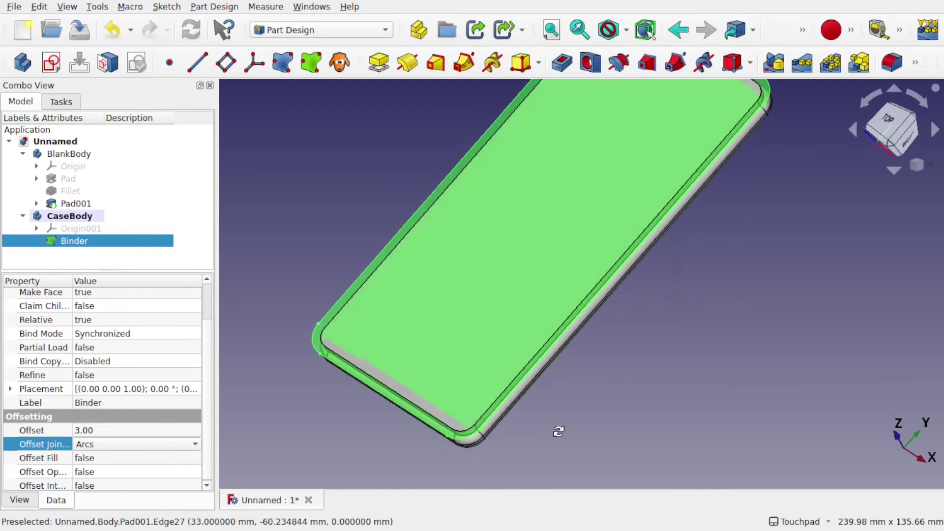
scroll(464, 462, "up", 3)
left_click_drag(459, 459, 429, 382)
scroll(431, 393, "down", 3)
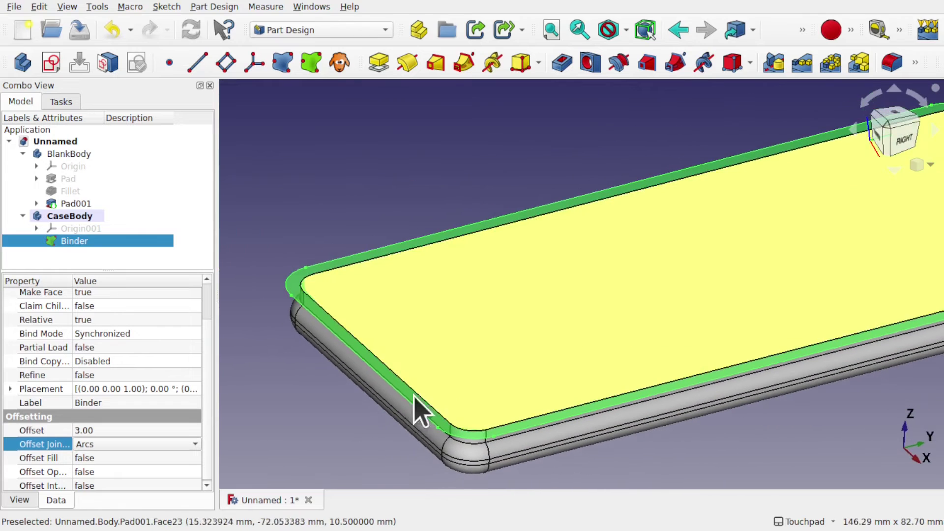
left_click(145, 432)
left_click(143, 430)
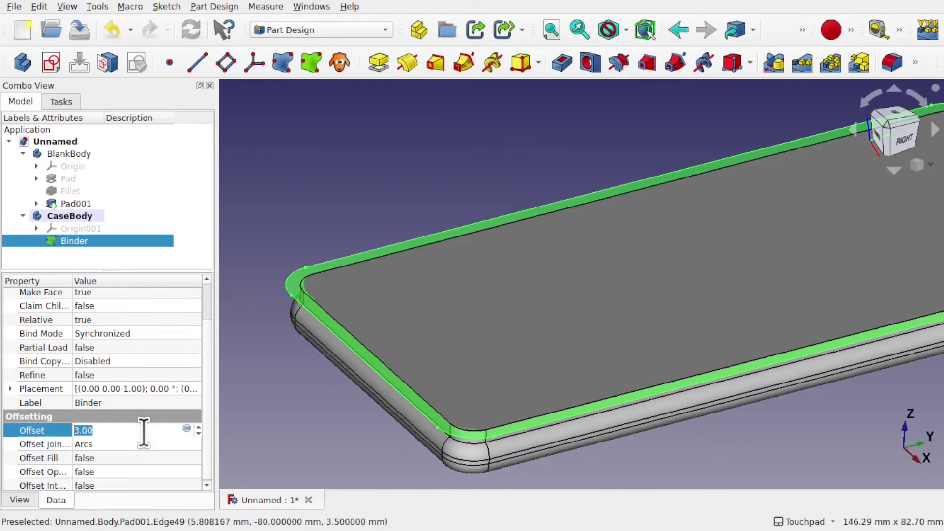
left_click(146, 442)
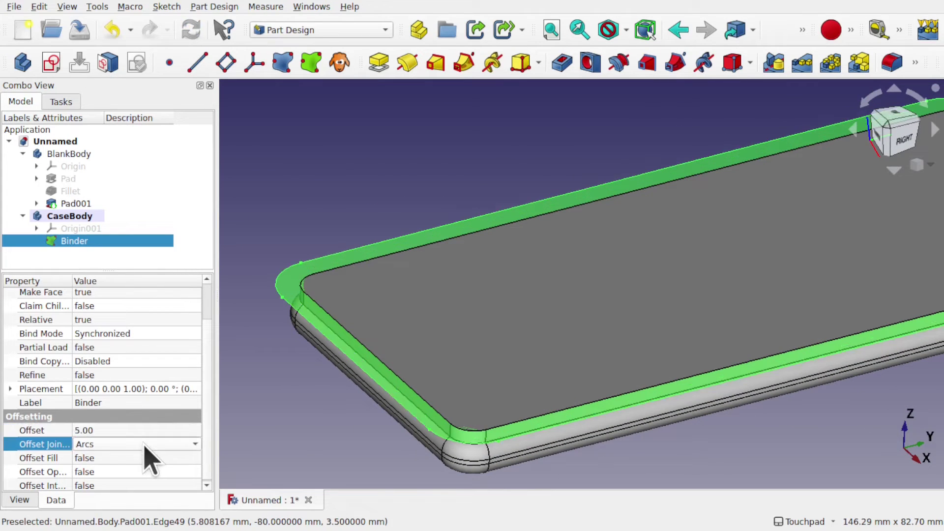
Lower the binder below the screen face by setting its placement's z position to -3 mm
left_click_drag(469, 374, 583, 295, "alt")
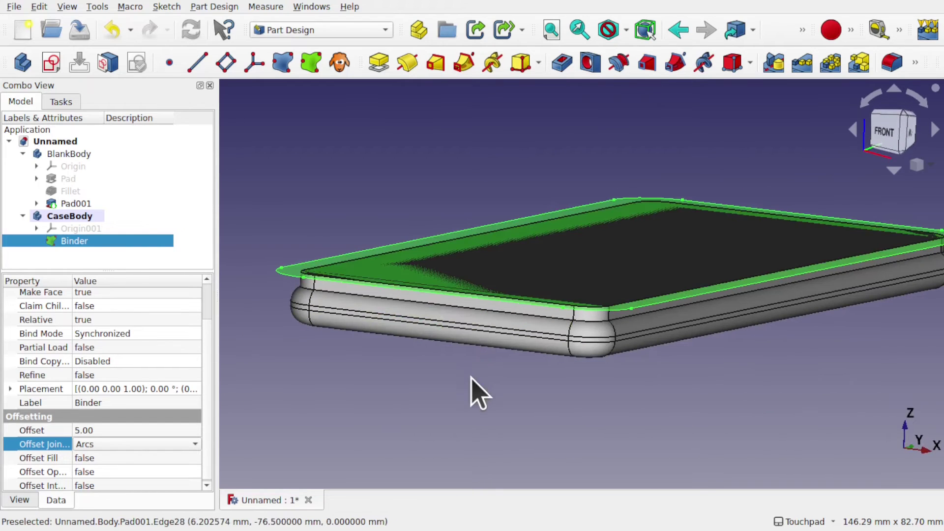
left_click_drag(470, 367, 575, 322, "alt")
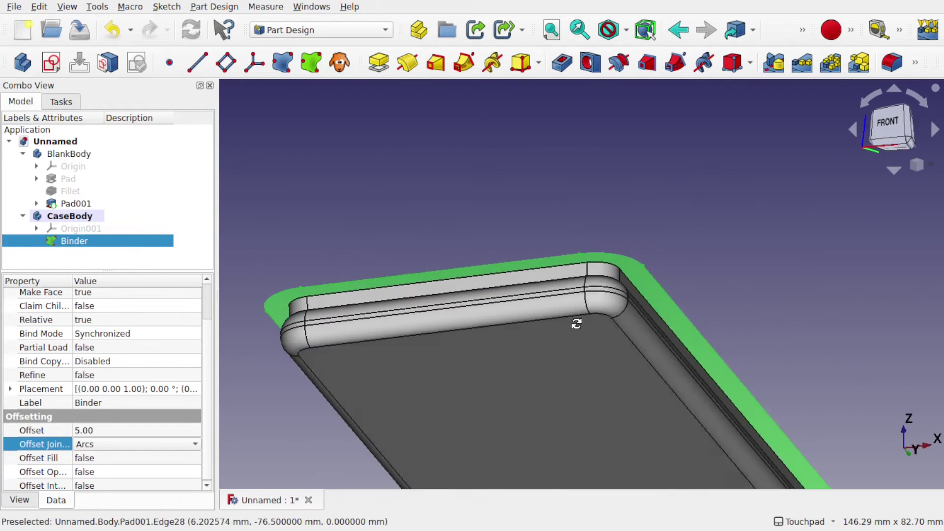
left_click_drag(506, 426, 486, 424, "alt")
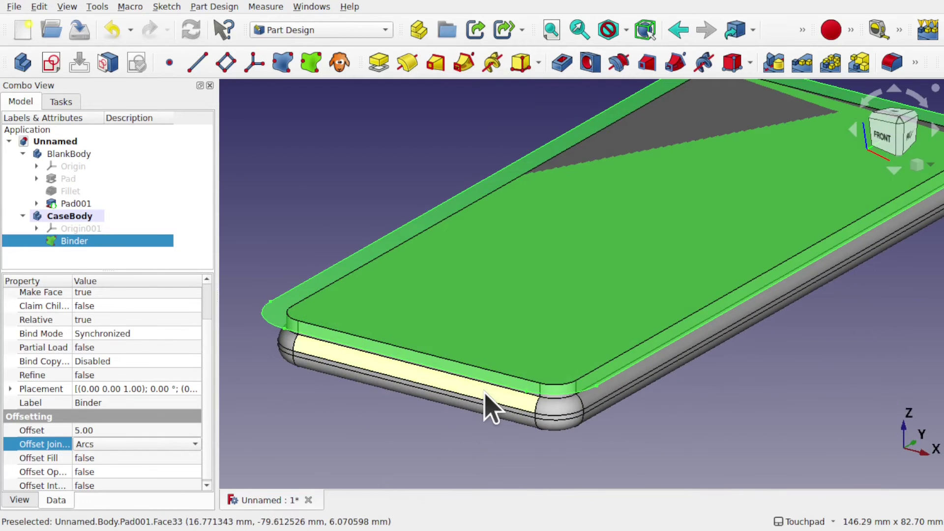
mouse_move(451, 449)
left_mouse_down("alt")
mouse_move(491, 447)
mouse_move(481, 444)
mouse_move(515, 412)
left_mouse_up("alt")
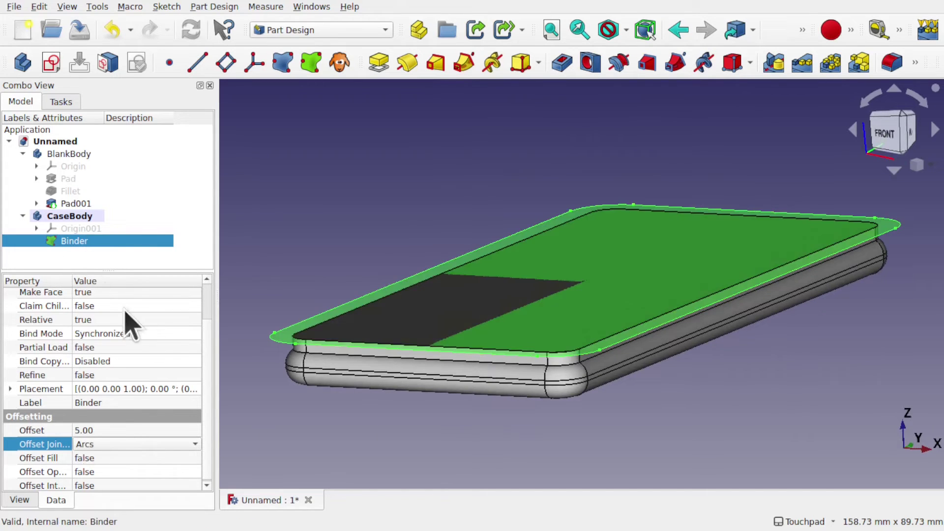
scroll(212, 323, "up", 1)
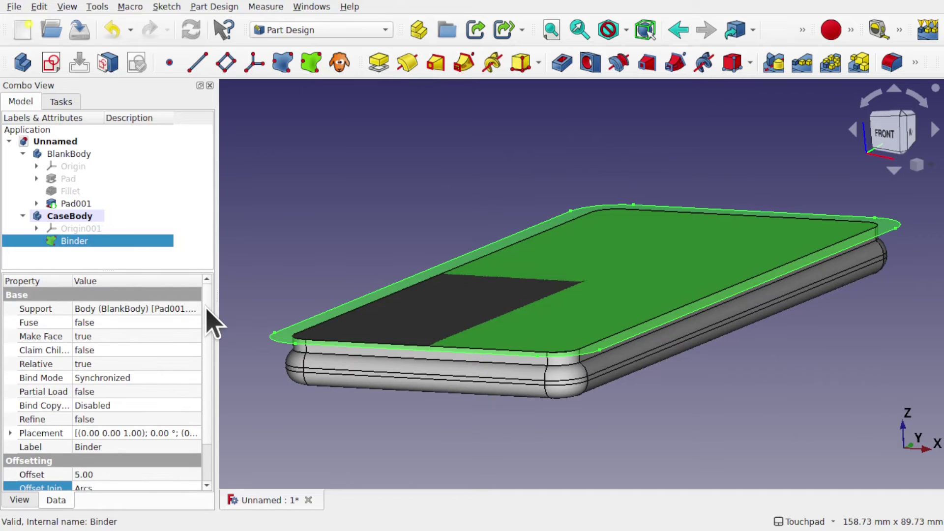
left_click(9, 433)
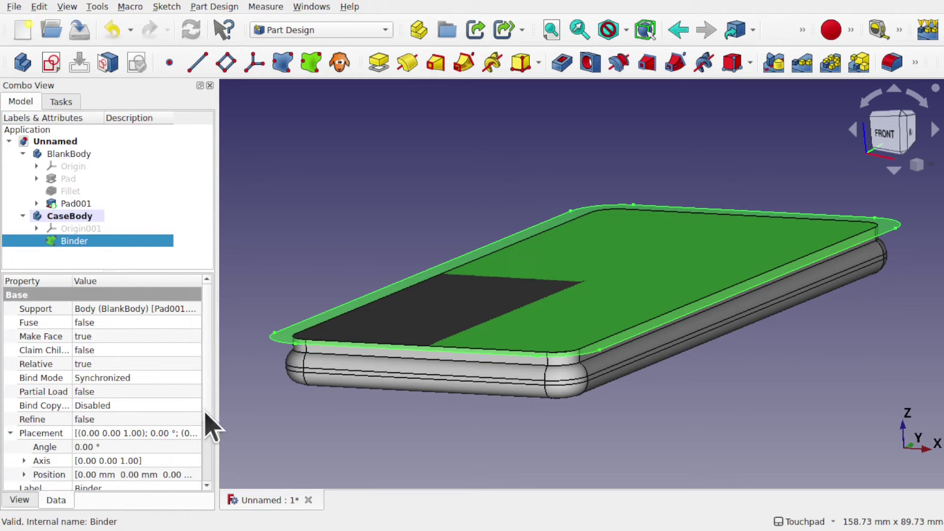
scroll(206, 423, "down", 1)
left_click(23, 436)
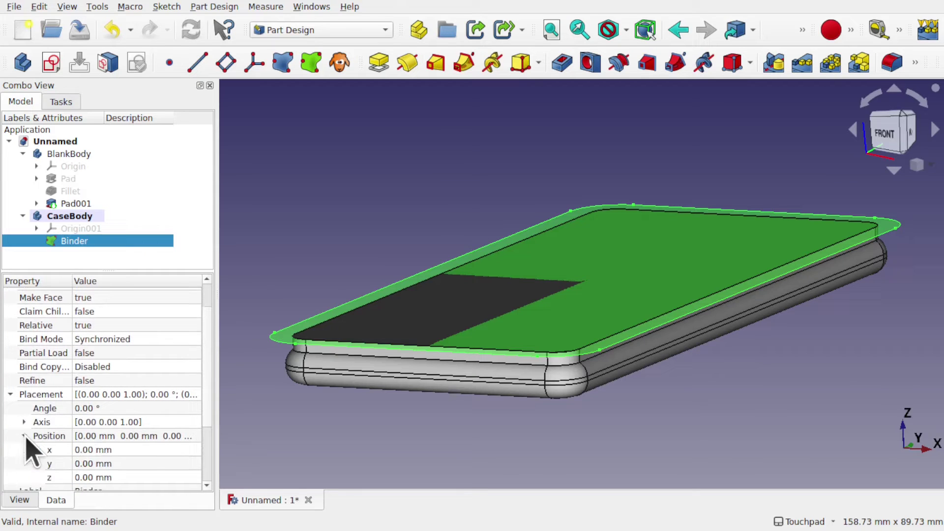
left_click(142, 477)
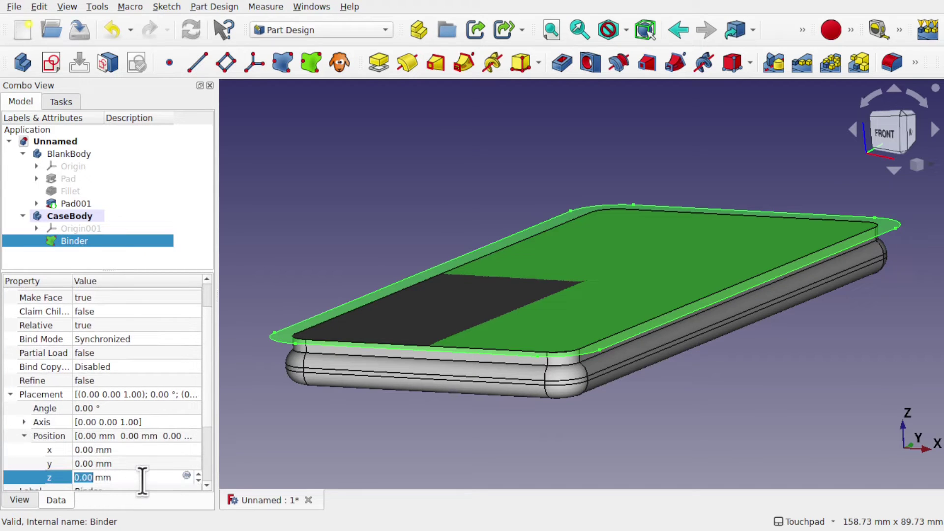
scroll(142, 479, "down", 2)
scroll(142, 480, "down", 1)
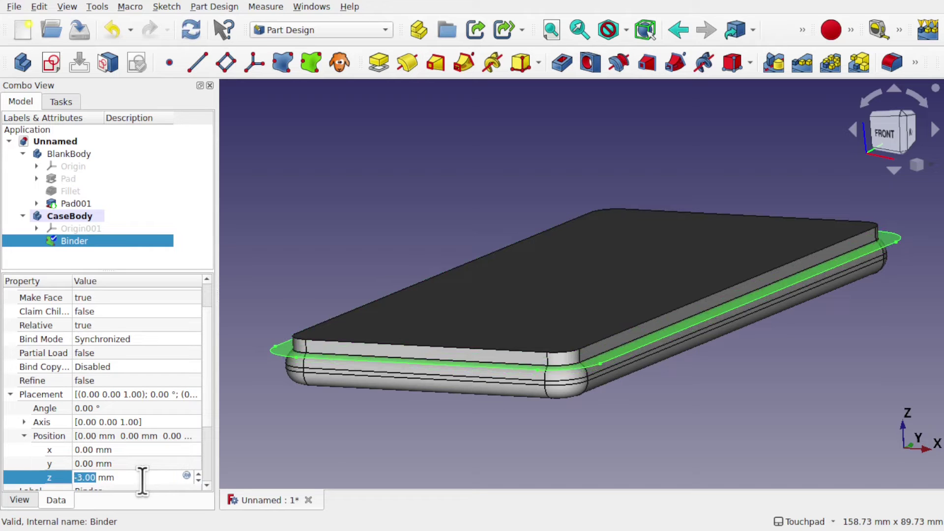
Check the binder's level against the blank's rounded corner, step its z position back to -3 mm and clear the selection
scroll(604, 373, "up", 6)
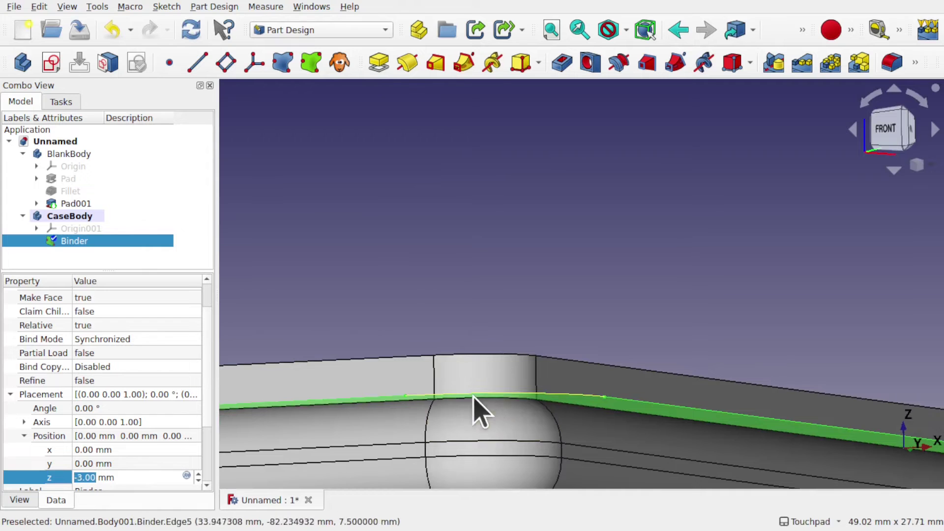
middle_click_drag(442, 408, 598, 352)
scroll(100, 477, "up", 2)
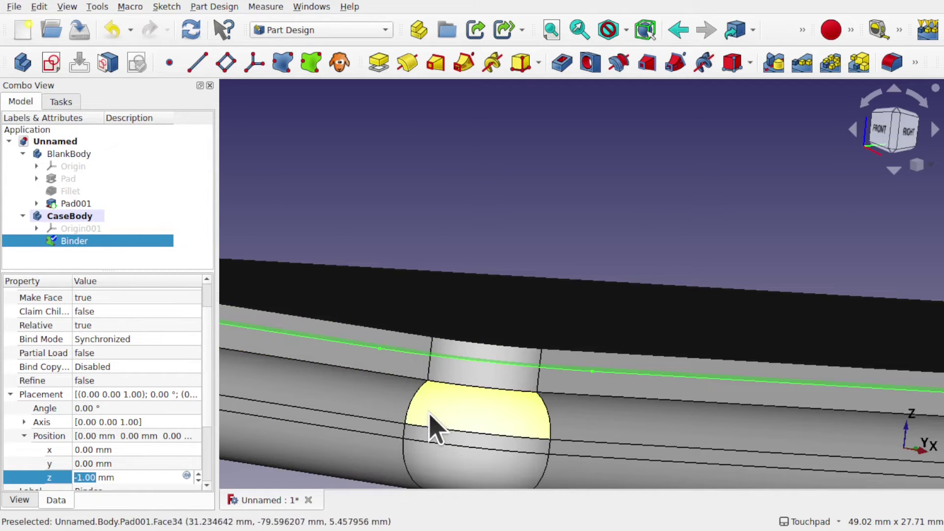
key("Down")
key("Down")
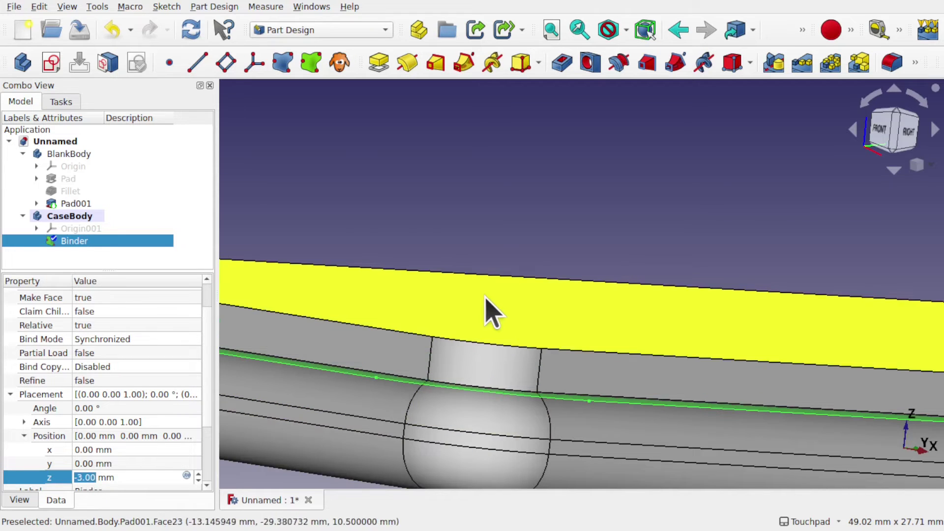
scroll(459, 246, "down", 5)
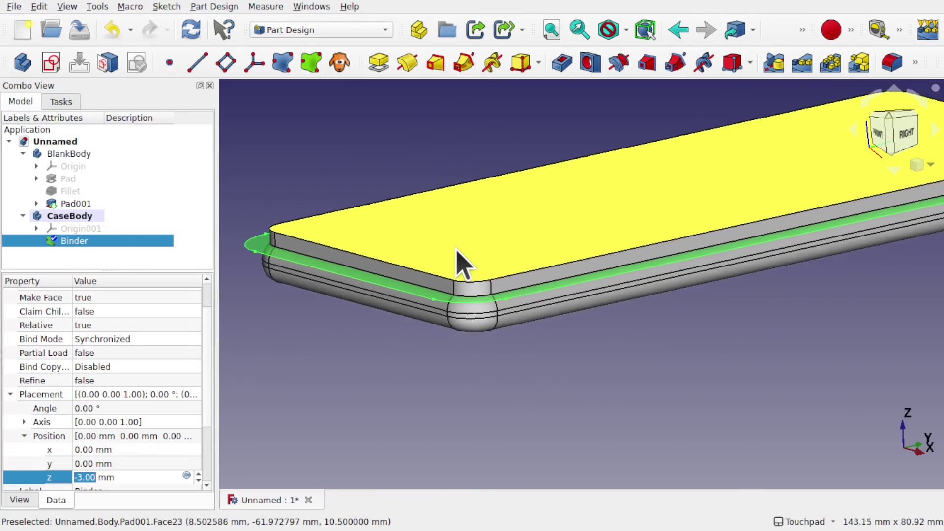
left_click(322, 338)
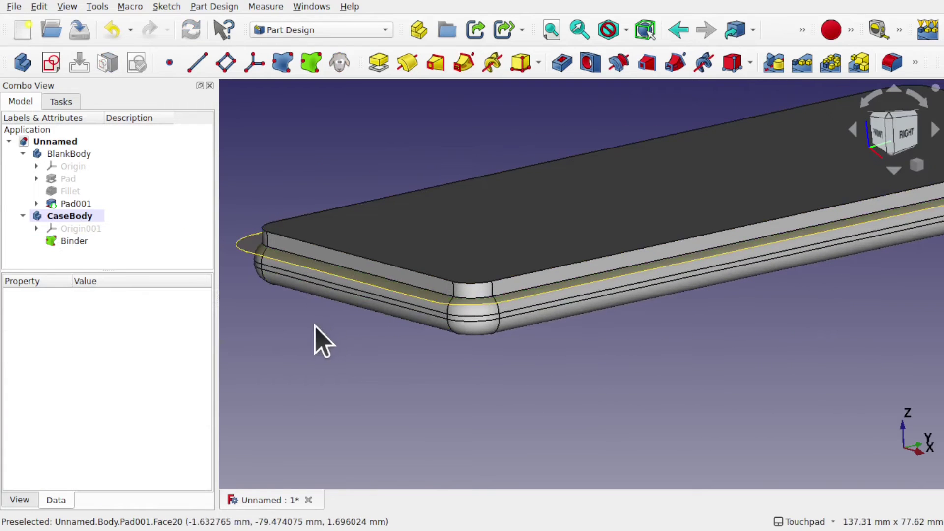
Pad the CaseBody binder in the reversed direction so it extends downward around the phone blank
left_click(75, 241)
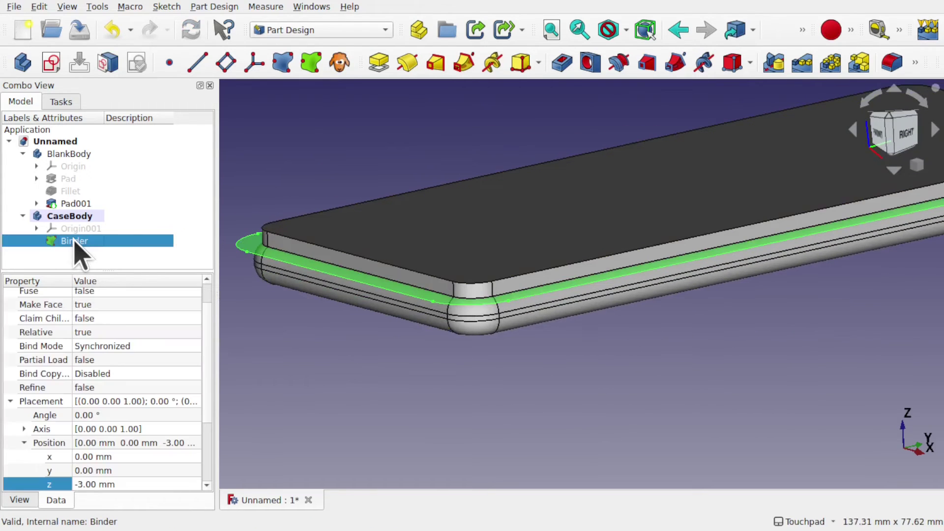
left_click(379, 62)
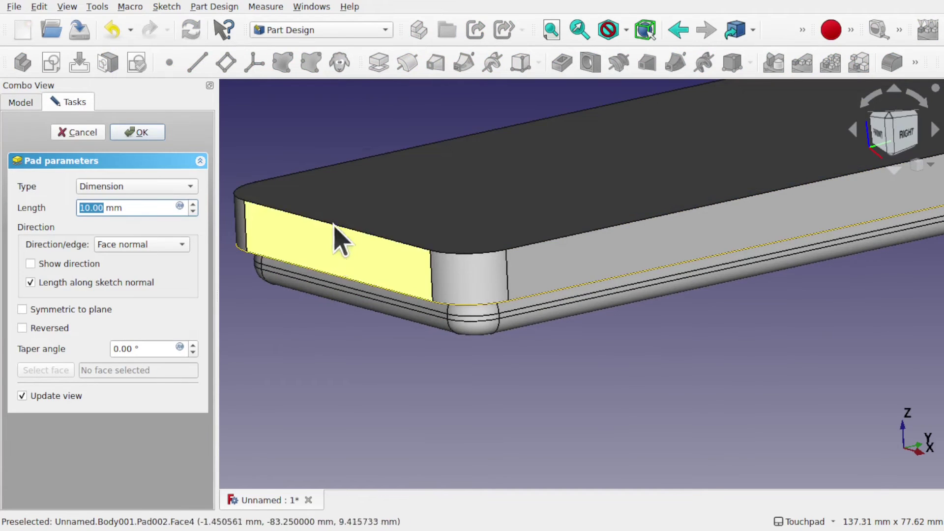
left_click(22, 328)
left_click_drag(505, 331, 541, 284, "alt")
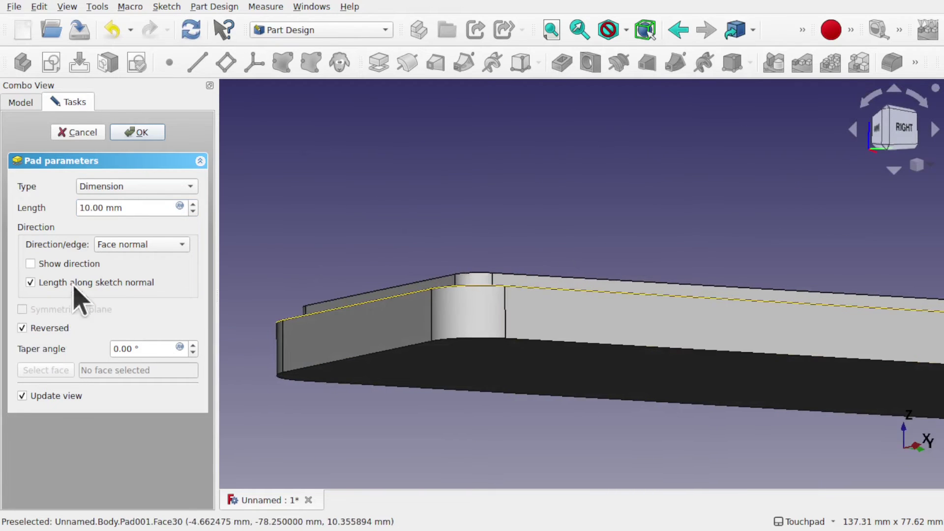
Try a pad length of 7 mm, check the underside, settle on 10 mm and accept the pad
left_click_drag(90, 207, 69, 207)
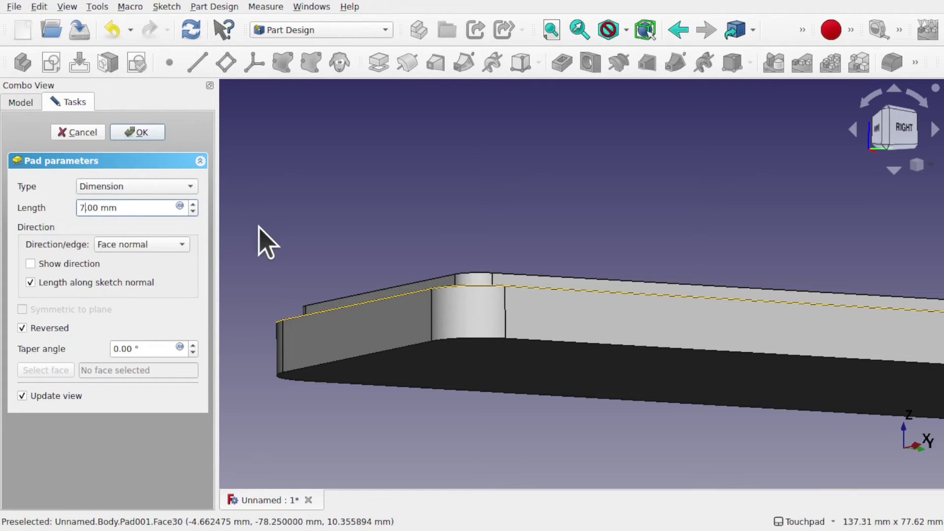
left_click_drag(613, 332, 485, 337, "alt")
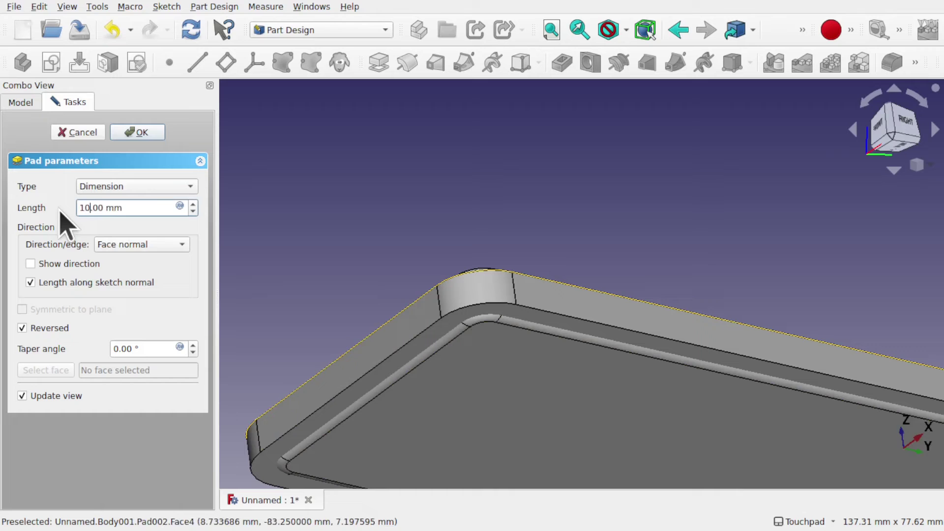
middle_click_drag(596, 232, 558, 354)
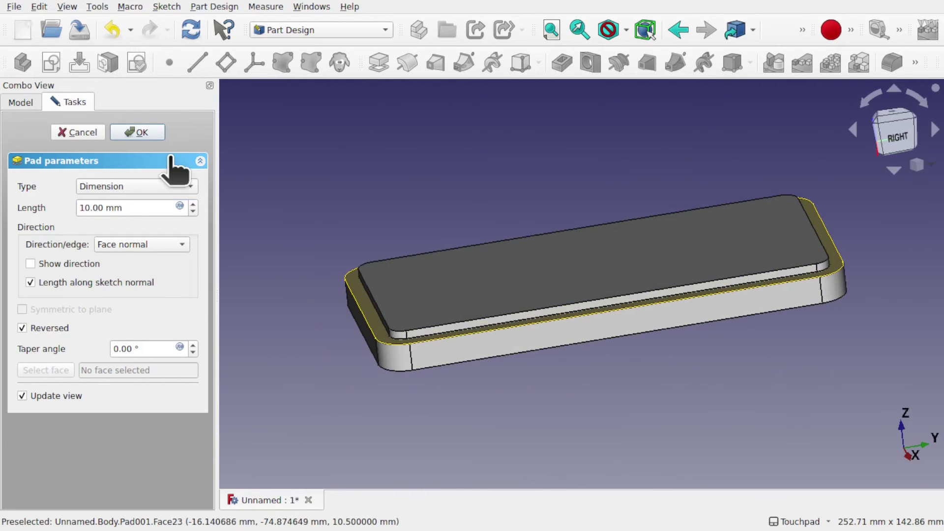
left_click(136, 132)
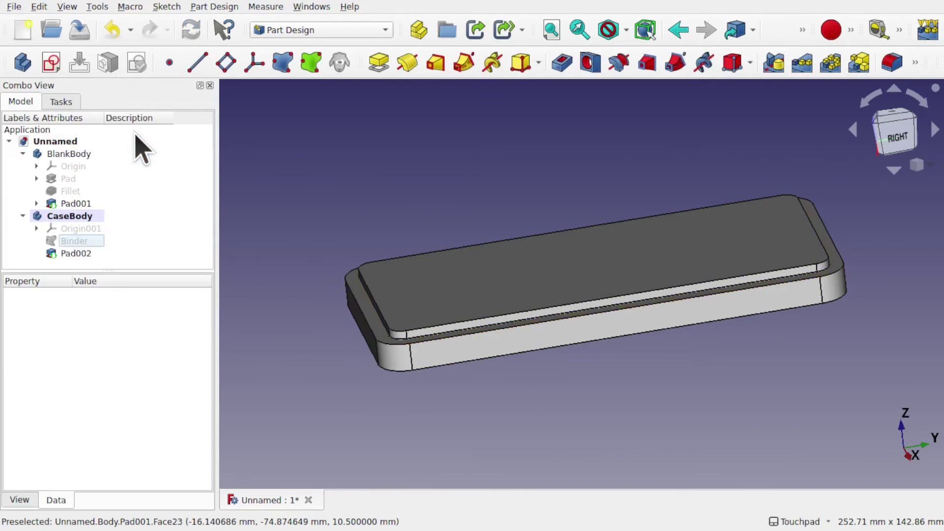
Examine the padded CaseBody around the phone blank from several angles, highlighting it against the blank
left_click(76, 217)
middle_click_drag(543, 326, 526, 308)
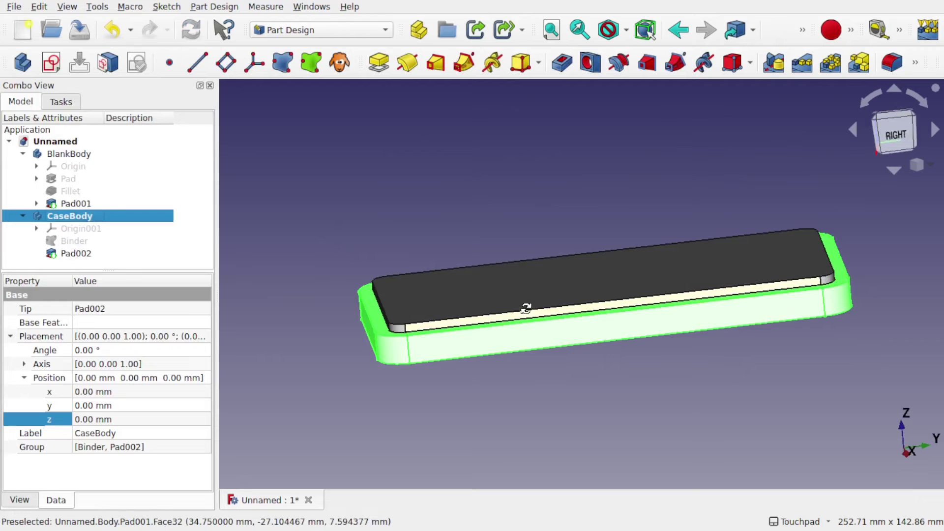
middle_click_drag(525, 308, 527, 338)
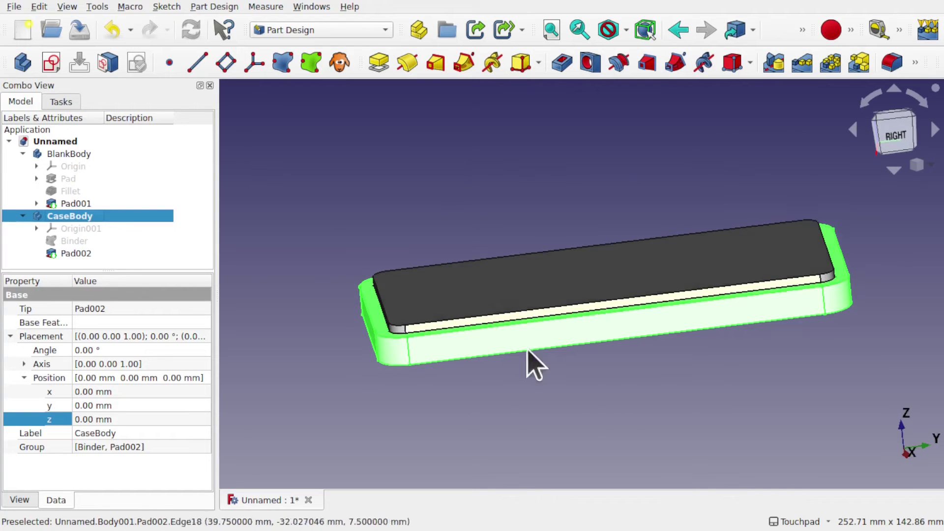
middle_click_drag(560, 366, 633, 386)
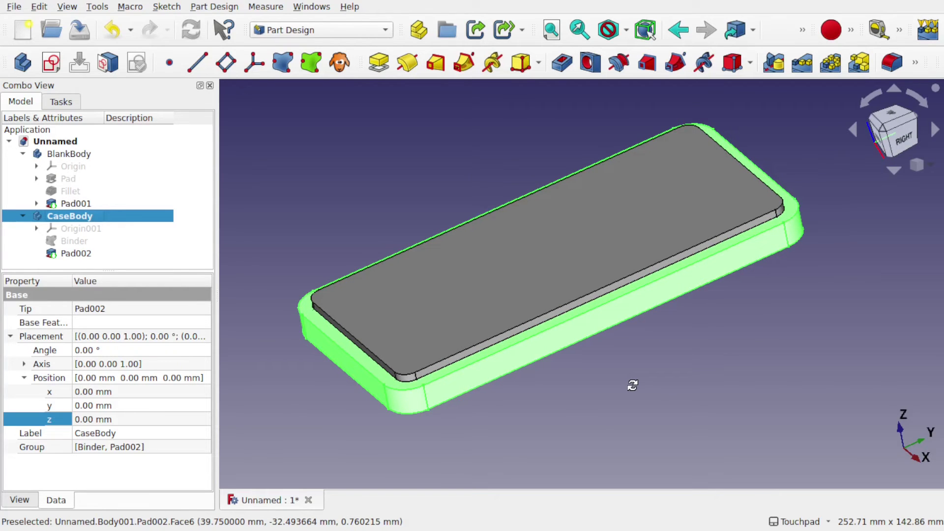
middle_click_drag(632, 385, 635, 388)
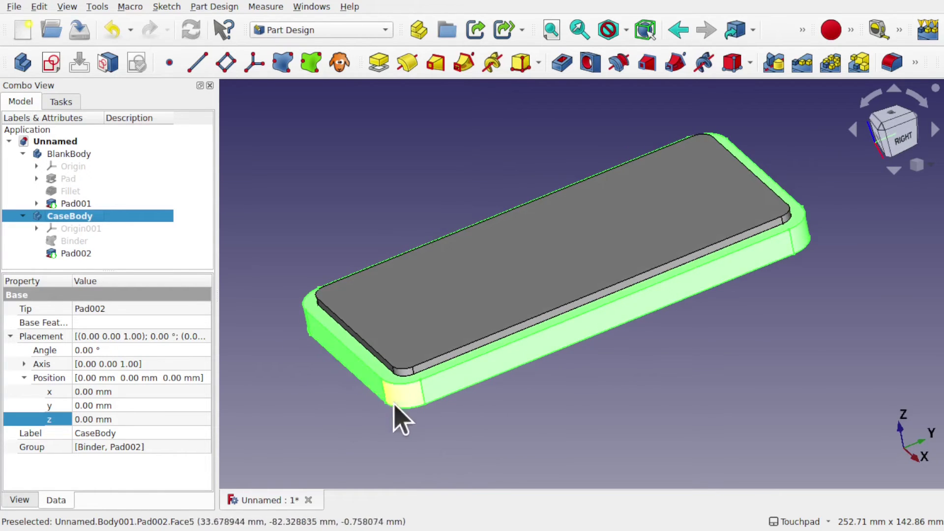
middle_click_drag(649, 320, 666, 273)
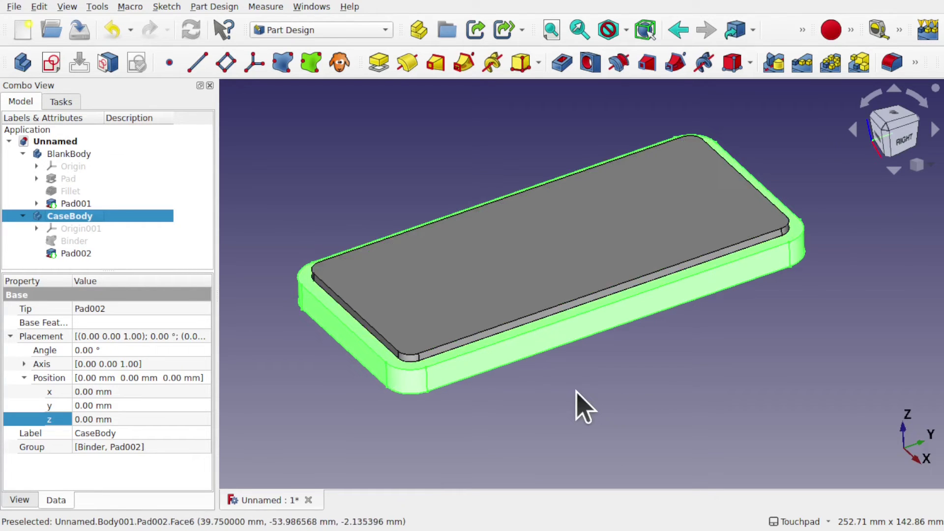
left_click(560, 402)
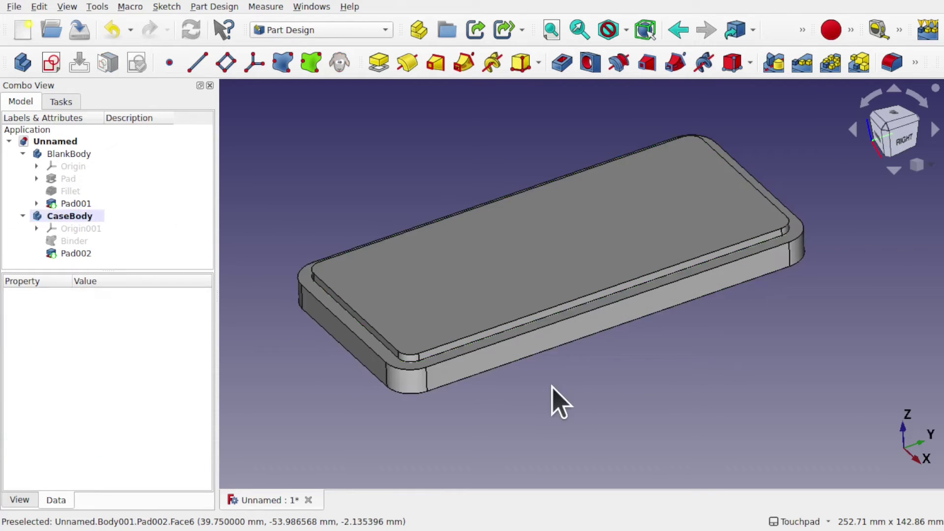
middle_click_drag(552, 387, 537, 408)
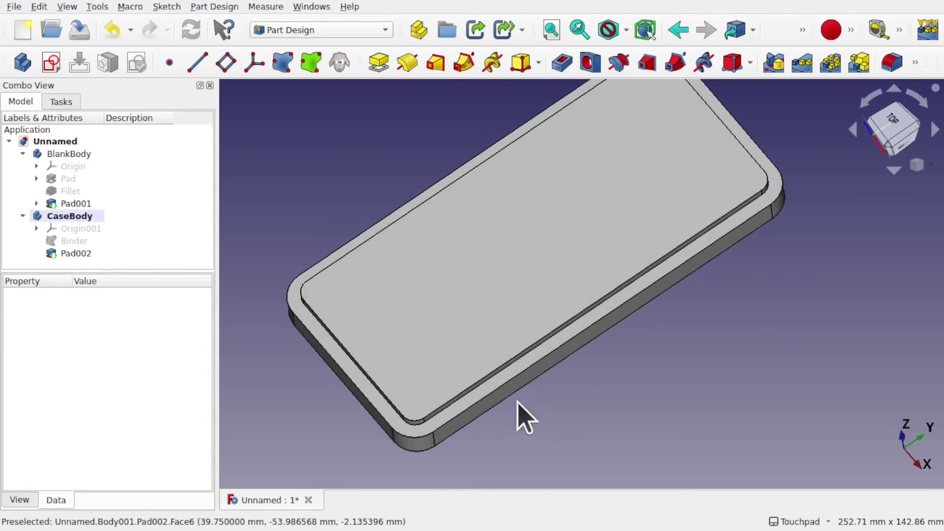
middle_click_drag(502, 311, 613, 314)
middle_click_drag(595, 372, 559, 375)
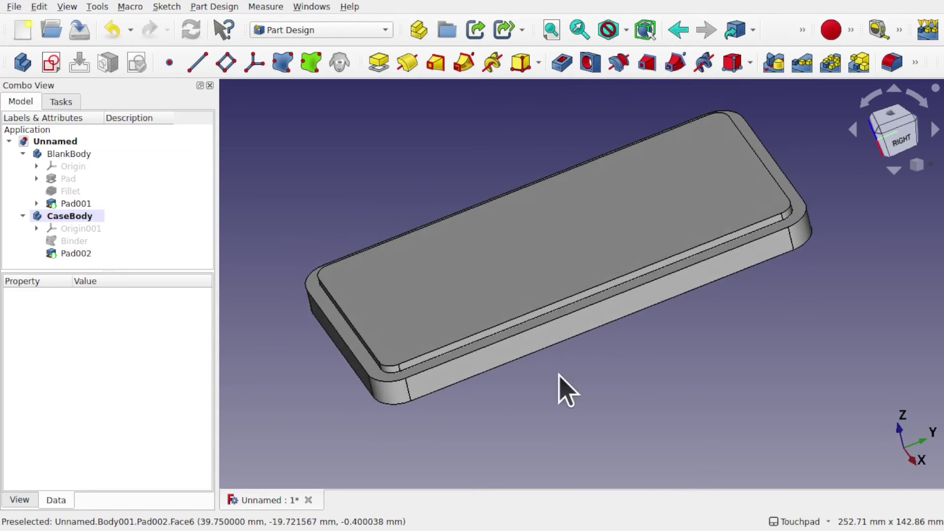
left_click(74, 216)
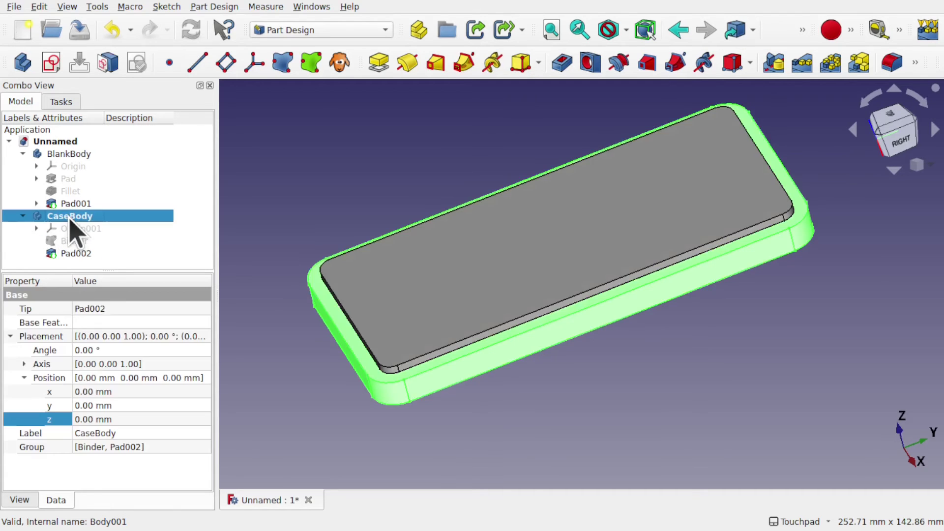
right_click(74, 227)
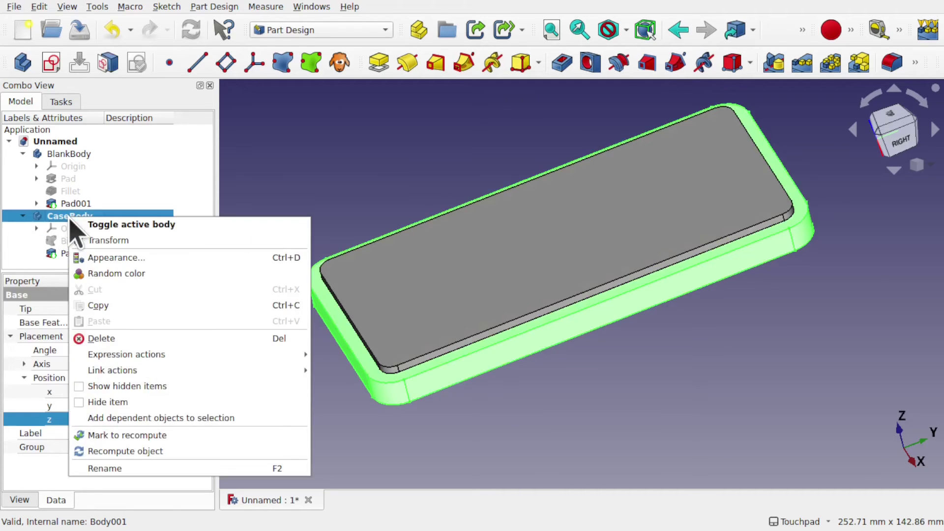
left_click(338, 158)
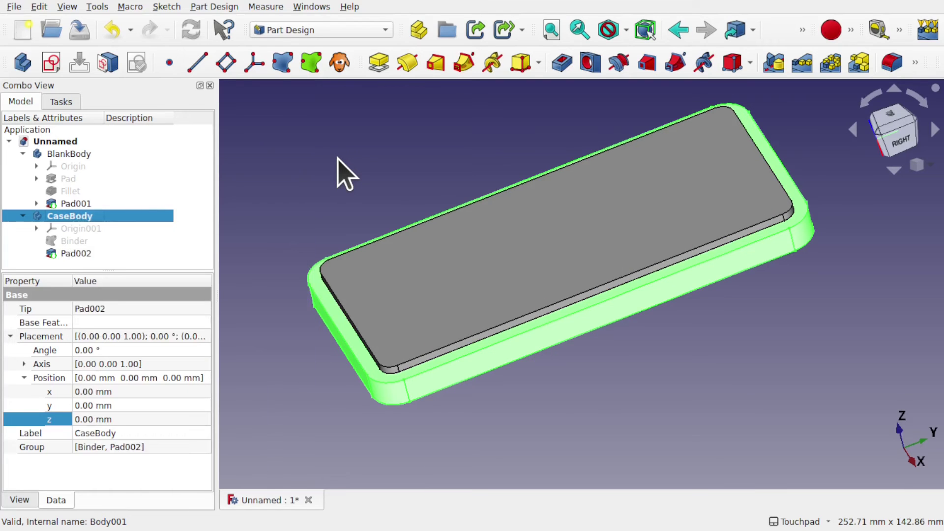
left_click(294, 199)
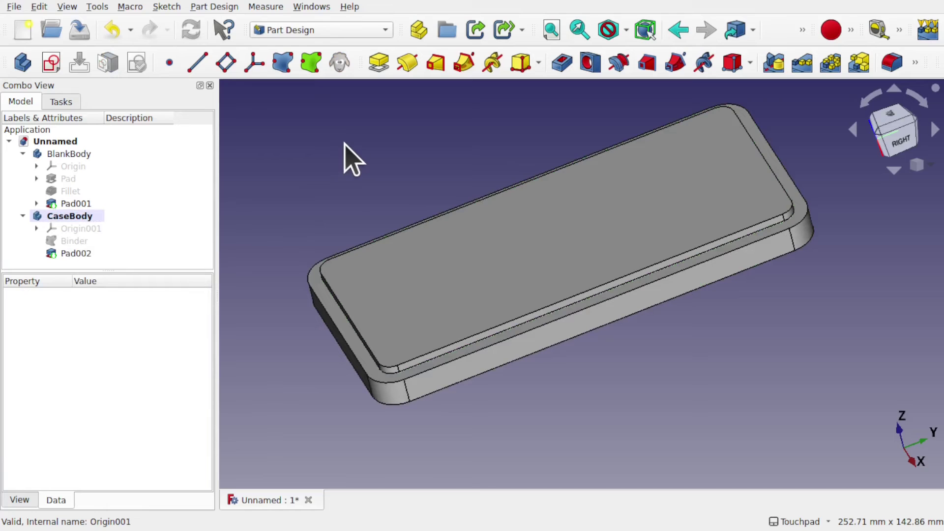
Start a Boolean operation in CaseBody and add BlankBody as its tool body
left_click(231, 8)
left_click(261, 229)
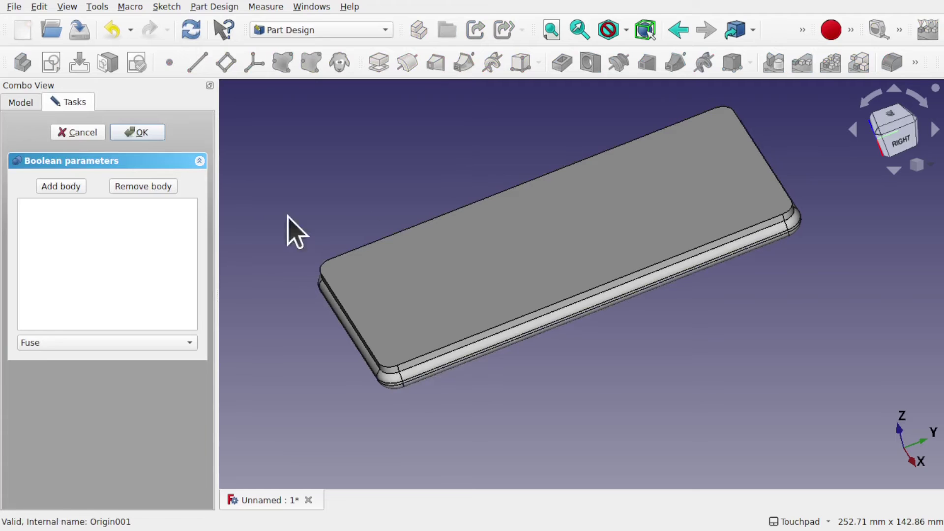
left_click_drag(649, 282, 642, 249)
scroll(596, 360, "up", 2)
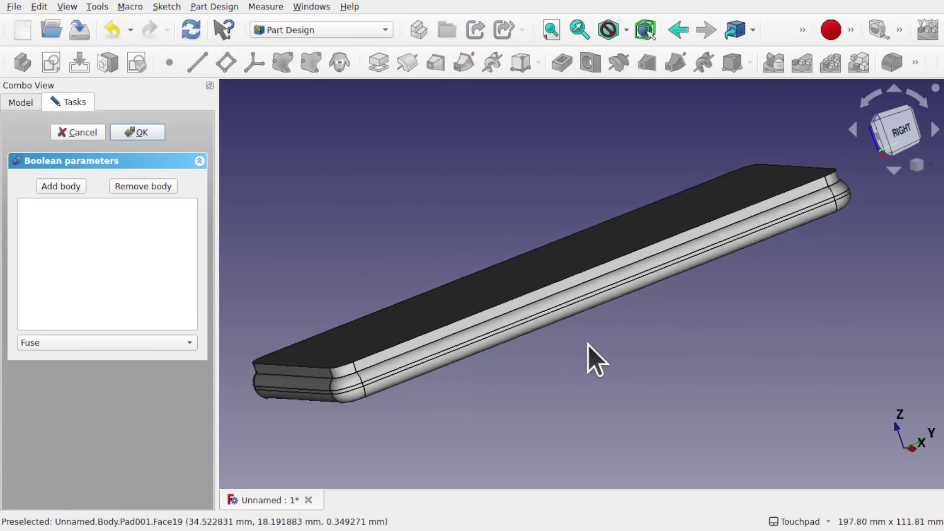
scroll(597, 361, "up", 1)
scroll(688, 326, "down", 4)
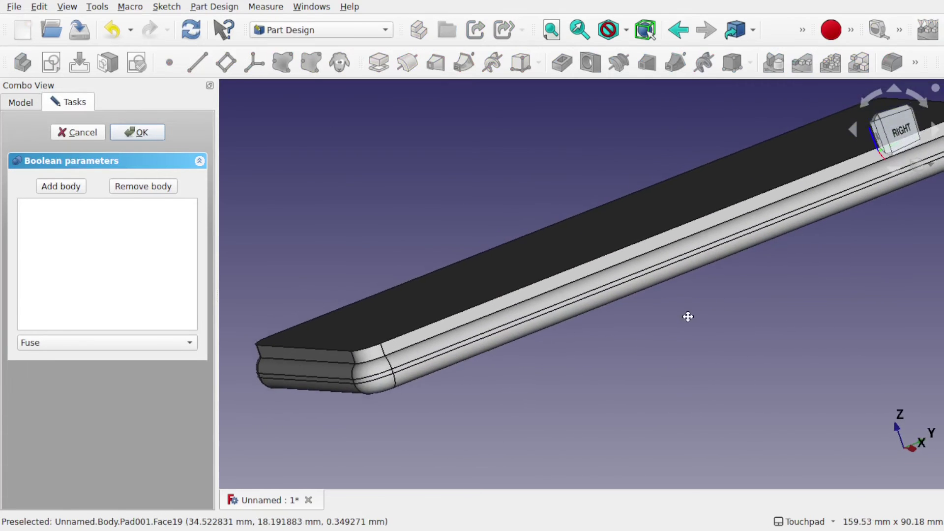
scroll(685, 326, "up", 1)
left_click_drag(684, 326, 684, 348)
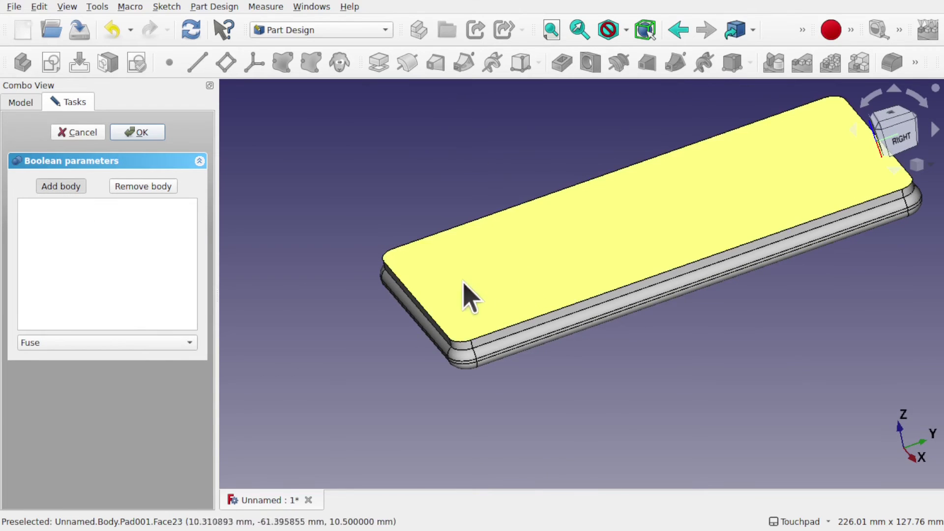
left_click(533, 262)
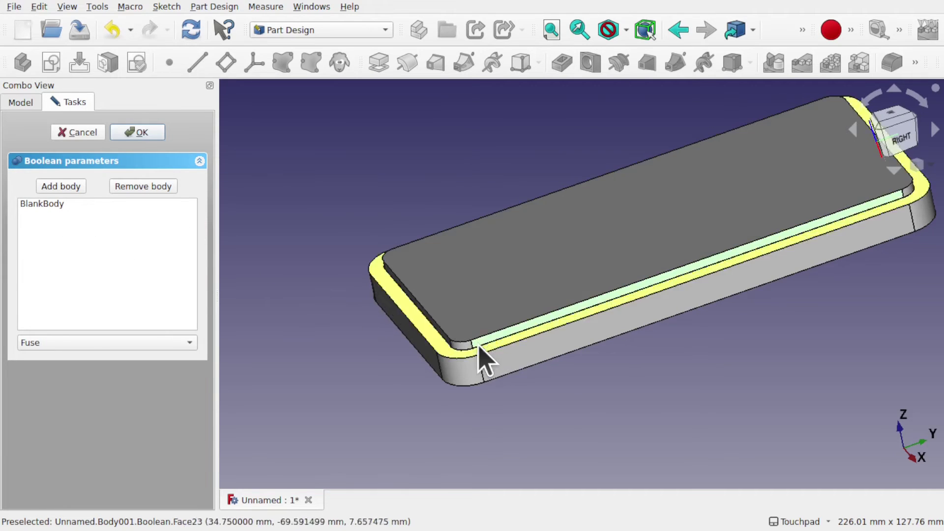
left_click(481, 343)
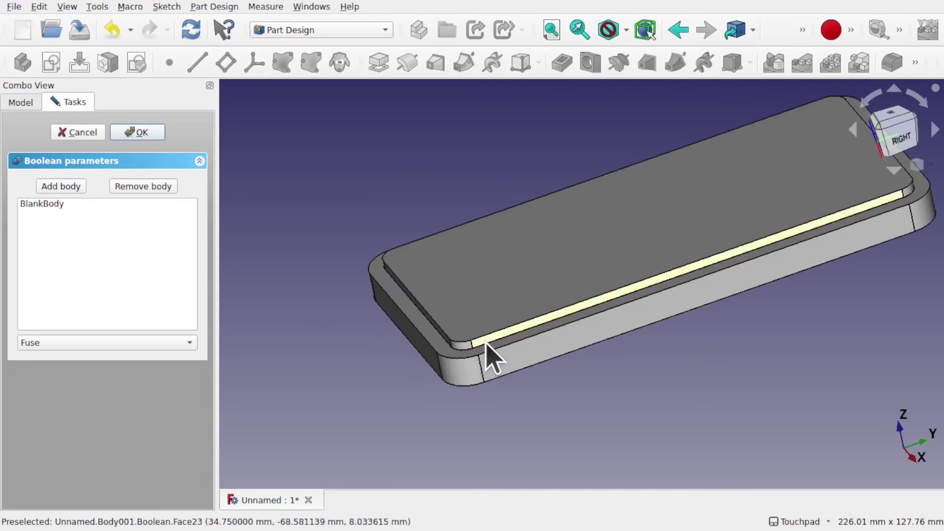
Set the Boolean type to Cut, inspect the resulting cavity and accept the operation
left_click(56, 343)
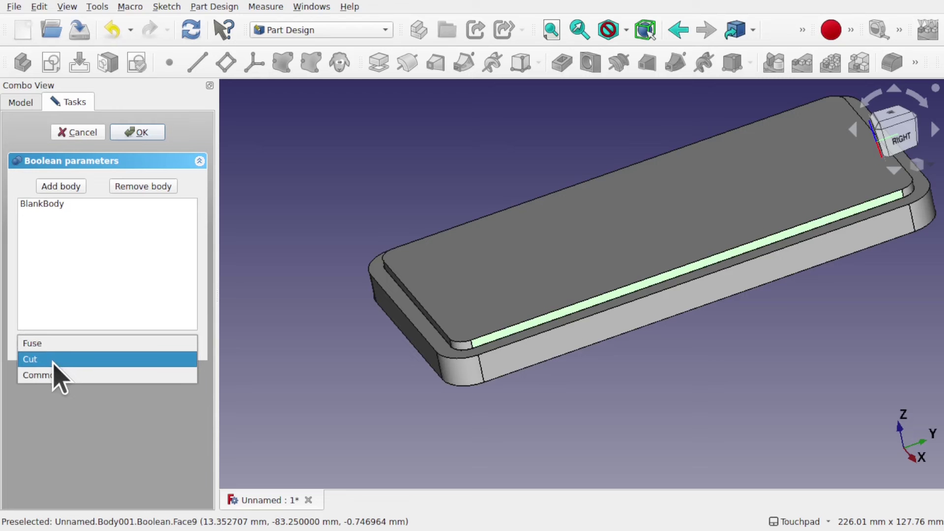
left_click(53, 362)
left_click_drag(771, 244, 578, 184, "alt")
scroll(580, 200, "down", 5)
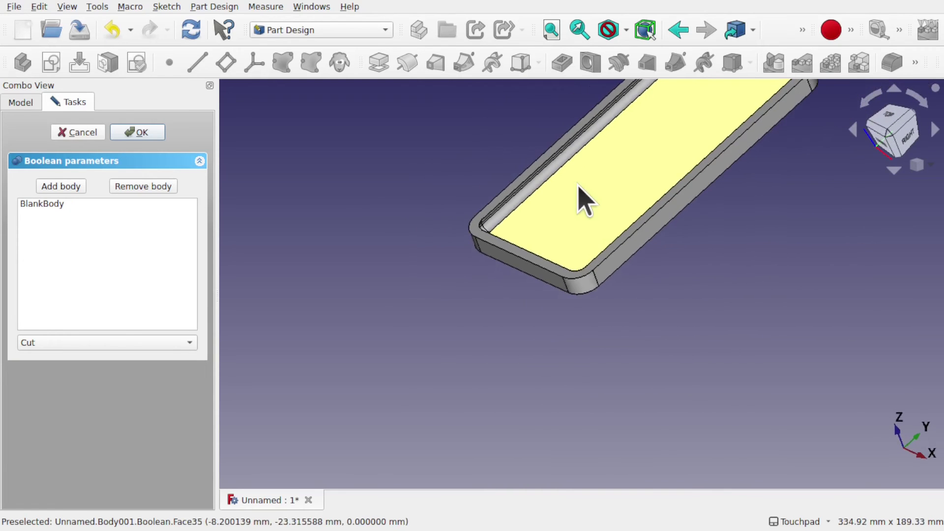
left_click_drag(495, 285, 489, 287, "shift")
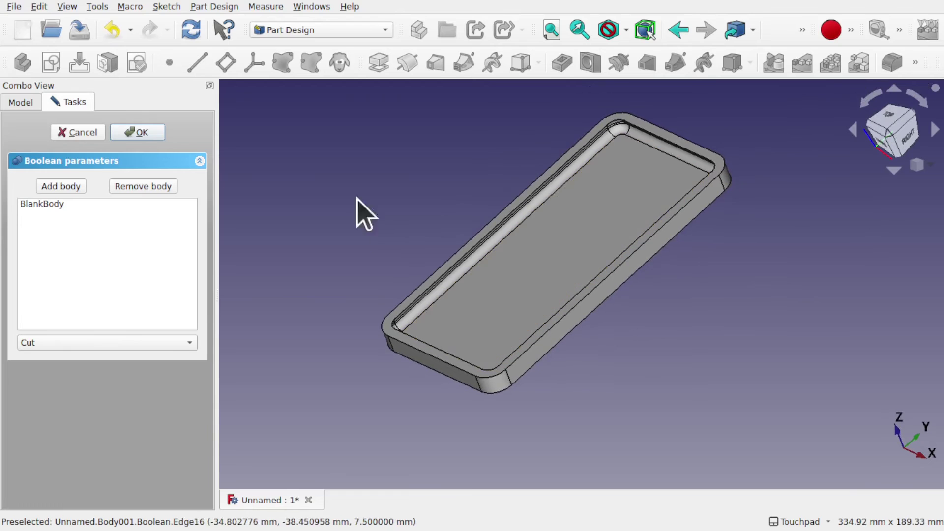
left_click(140, 133)
Create a new sketch on the flat outer face at the case's short front end
left_click_drag(525, 320, 570, 320, "alt")
scroll(628, 301, "up", 3)
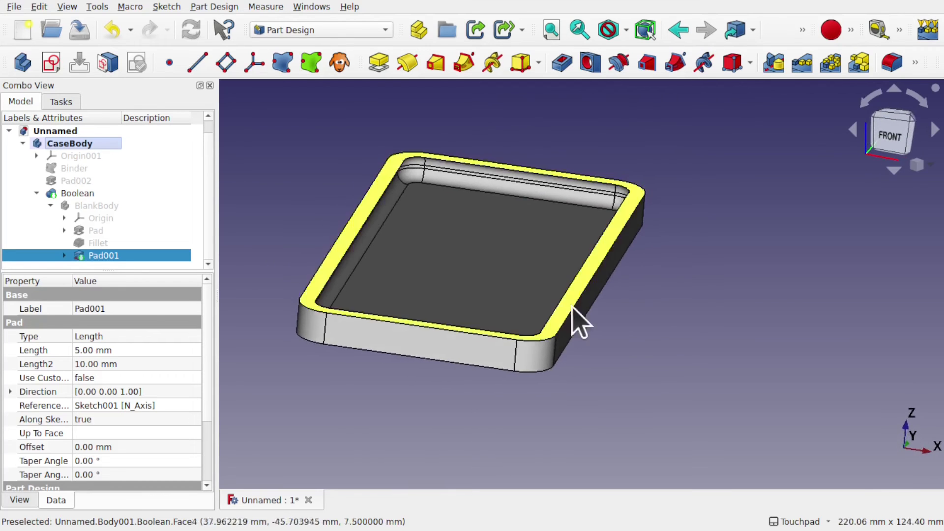
left_click(415, 353)
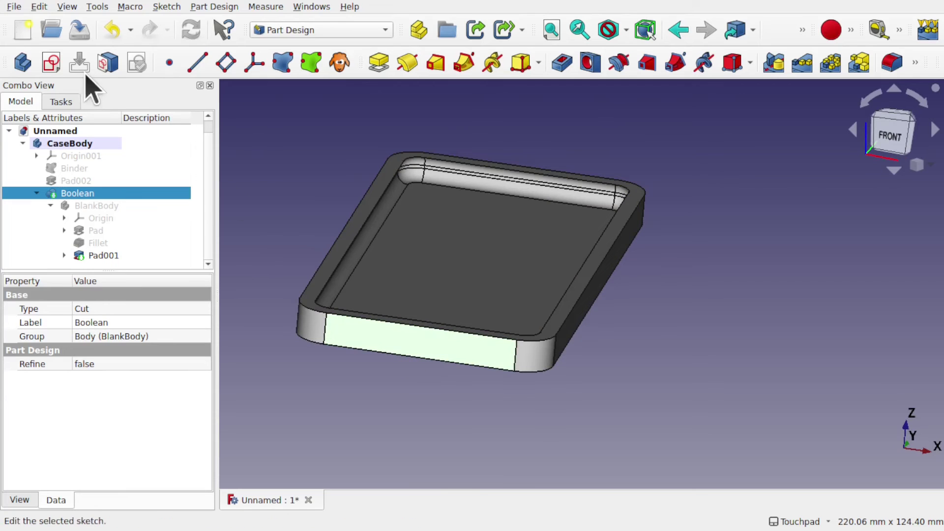
left_click(52, 63)
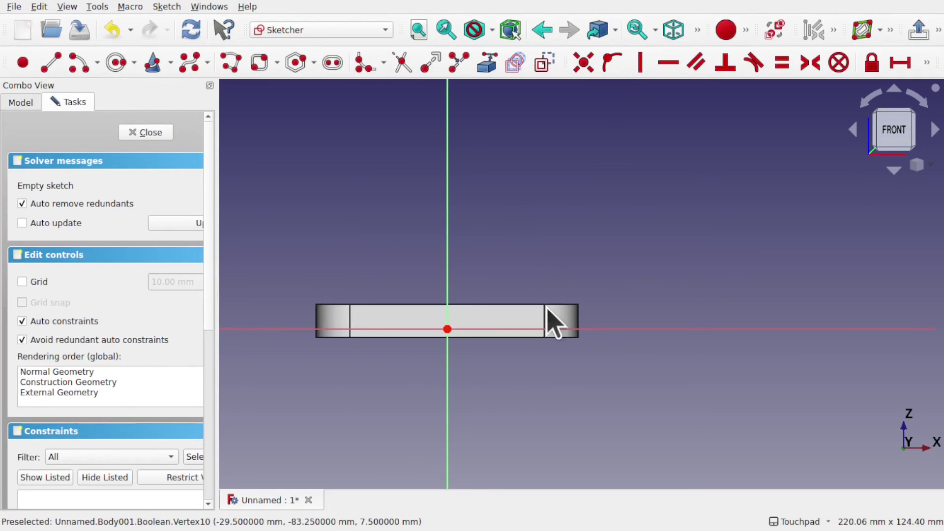
scroll(474, 364, "up", 1)
middle_click_drag(476, 362, 547, 390)
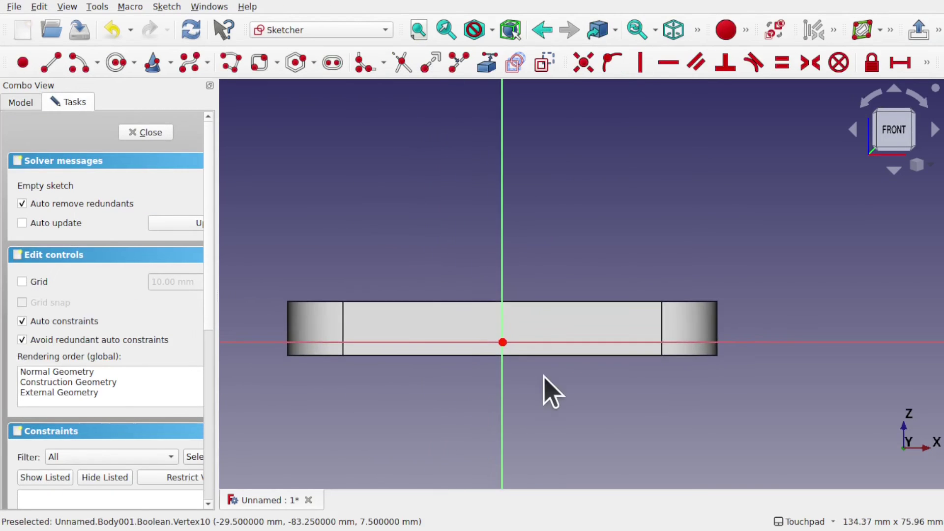
Sketch a horizontal slot spanning the vertical axis on the case's front end face
left_click(332, 62)
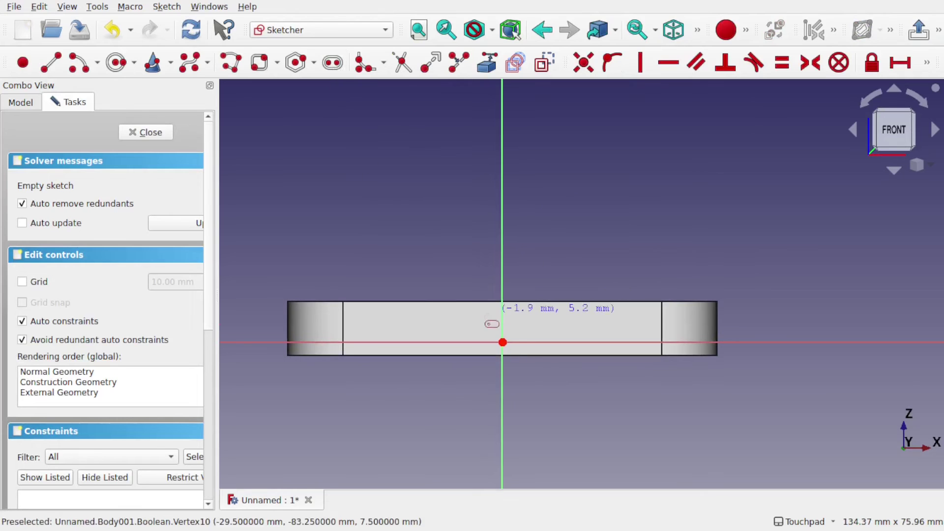
left_click(456, 323)
left_click(529, 324)
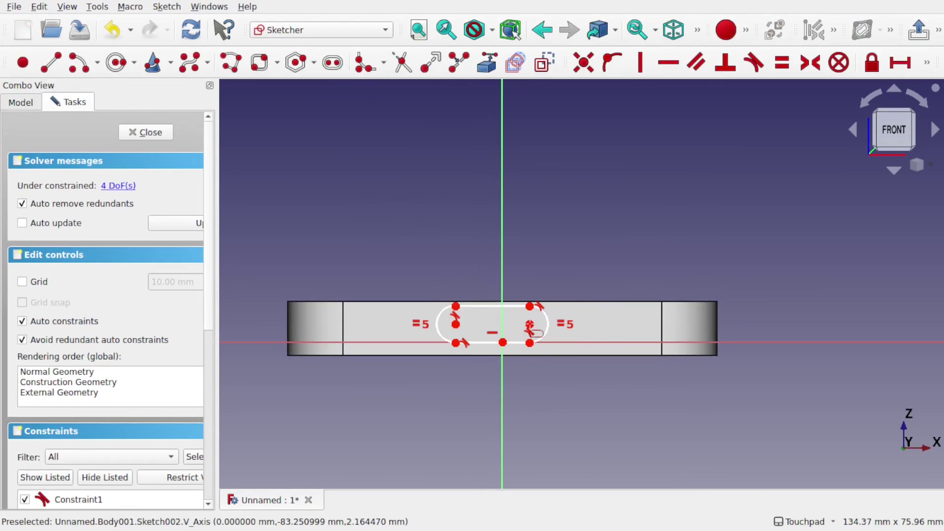
scroll(480, 317, "up", 2)
right_click(480, 317)
Constrain the slot's two arc centres symmetric about the vertical axis and lower its upper edge to make it slimmer
left_click(447, 326)
left_click(546, 326)
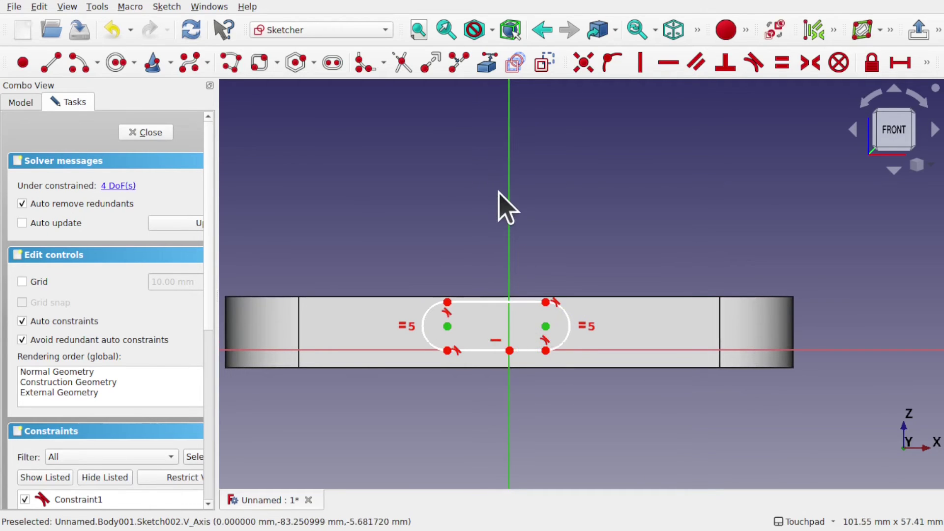
left_click(810, 64)
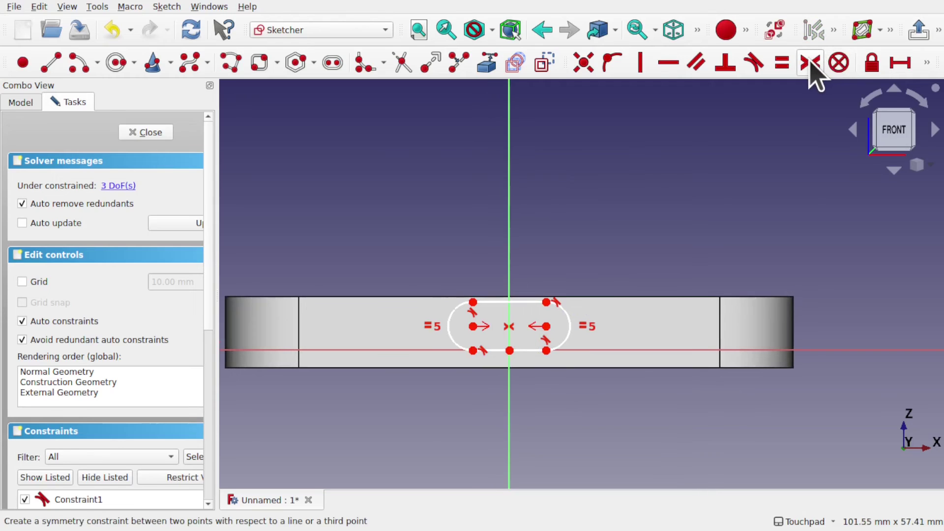
left_click_drag(511, 301, 511, 312)
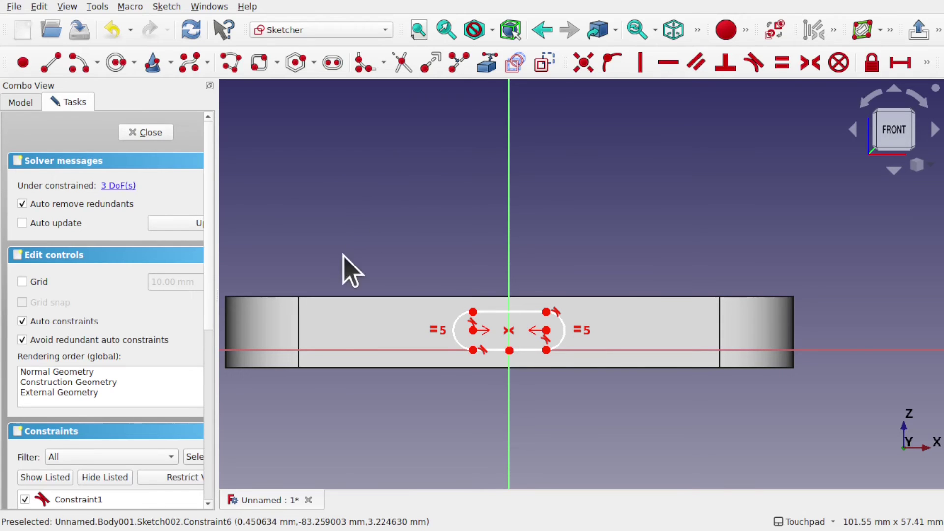
Sketch two small circles of similar size on the end face, one on each side of the slot
left_click(116, 73)
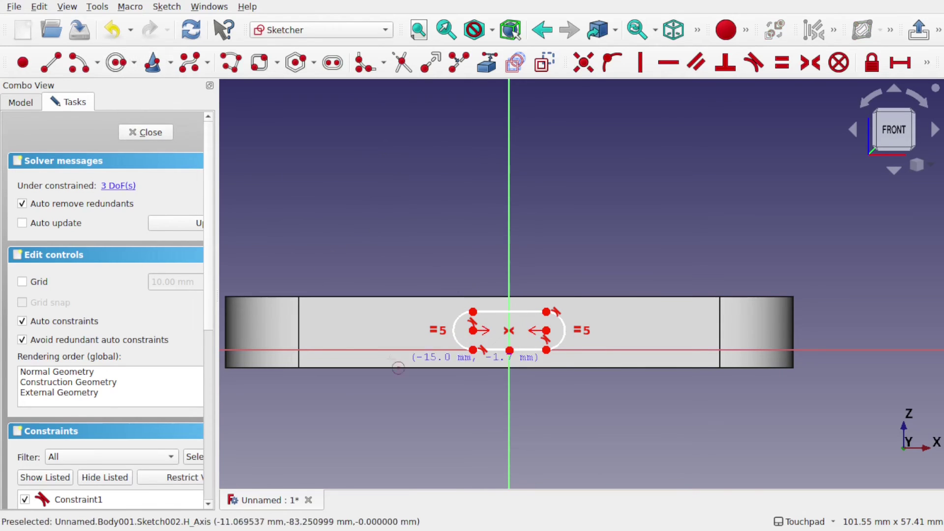
left_click(348, 326)
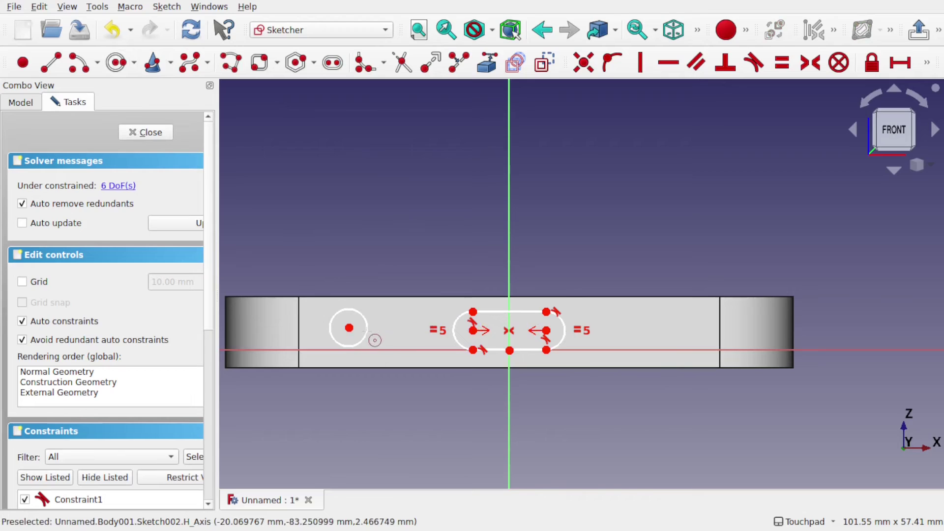
left_click(660, 331)
left_click(676, 339)
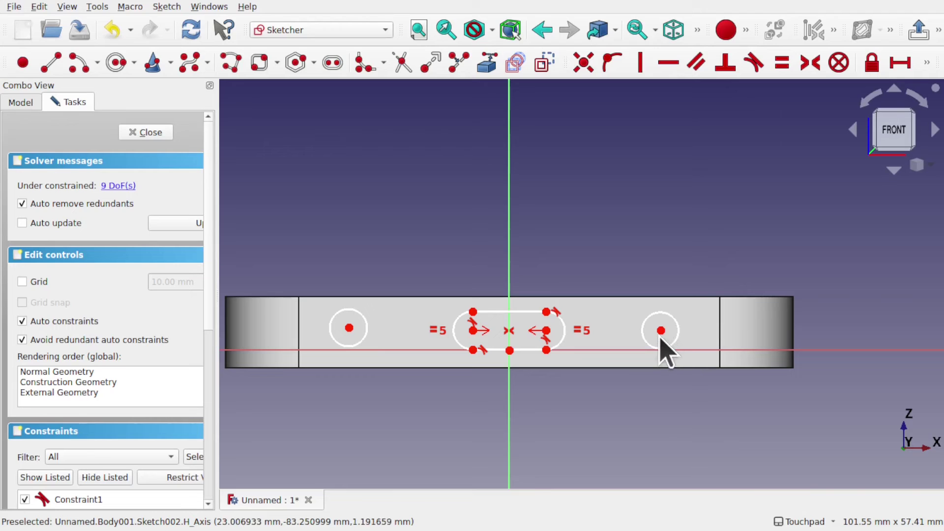
Constrain both circle centres horizontally in line with the slot's left arc centre and close the sketch
left_click(660, 331)
left_click(348, 328)
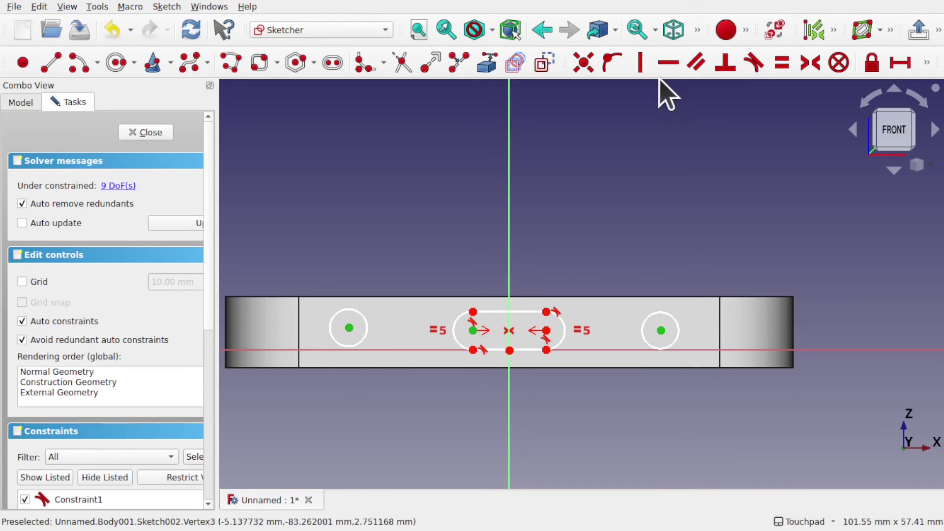
left_click(668, 62)
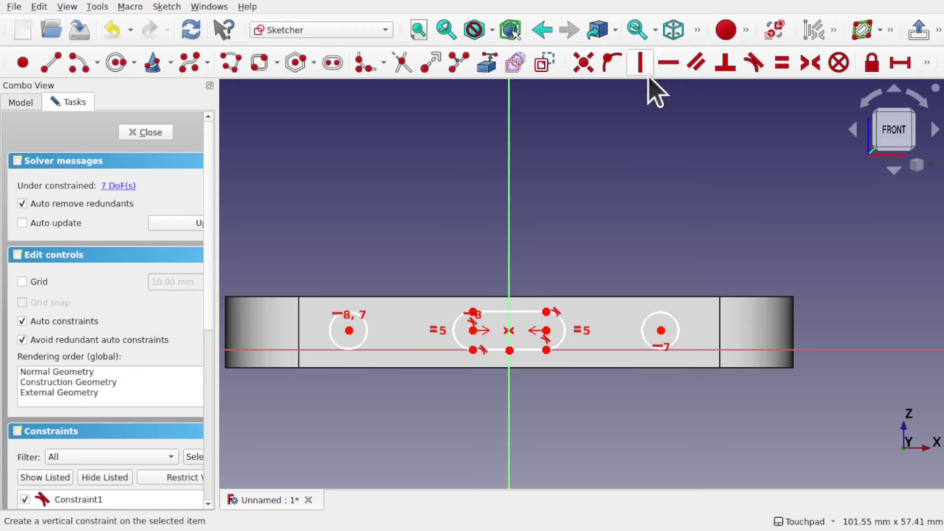
left_click(134, 136)
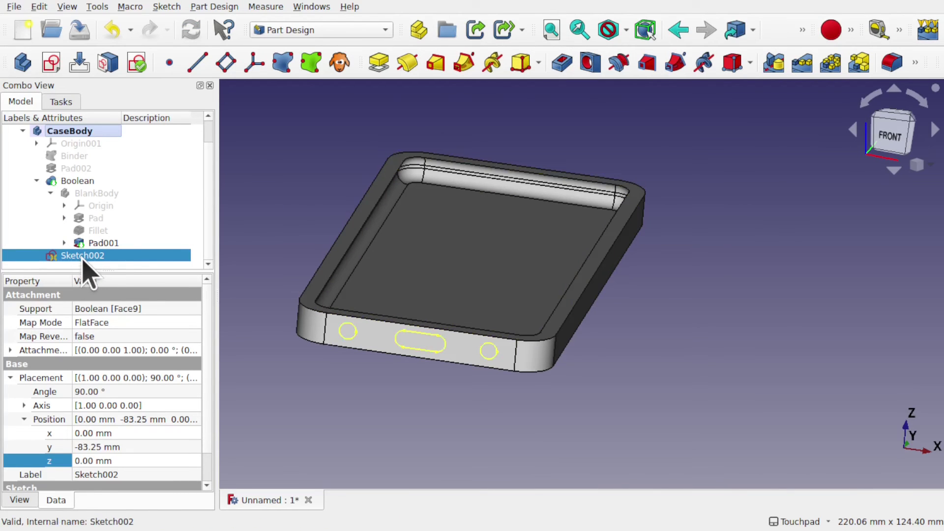
Pocket the slot and both circles 5 mm deep through the case's front end wall
left_click(560, 63)
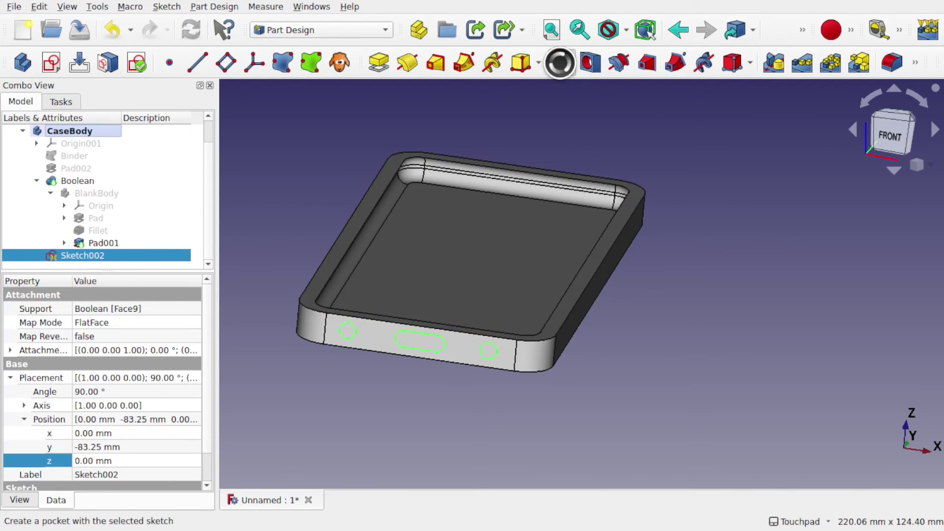
middle_click_drag(526, 254, 554, 205)
scroll(554, 204, "up", 3)
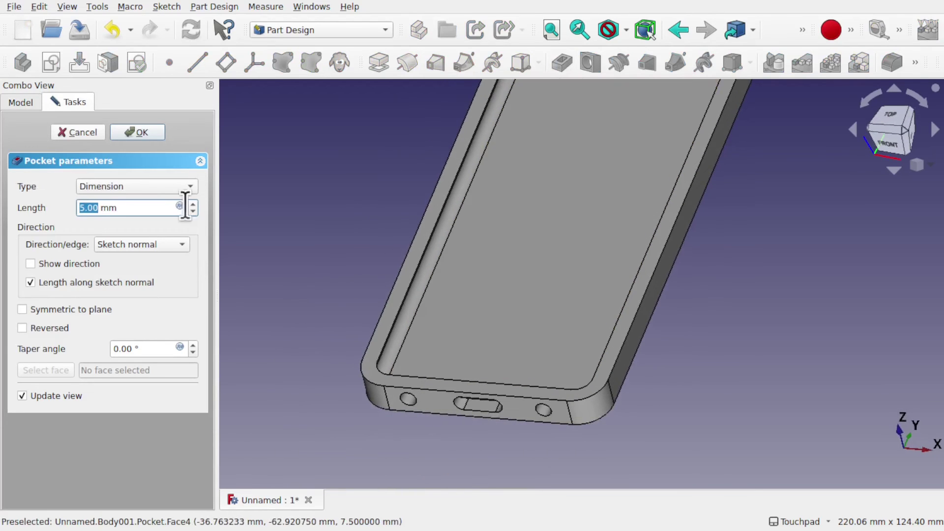
middle_click_drag(529, 288, 531, 231)
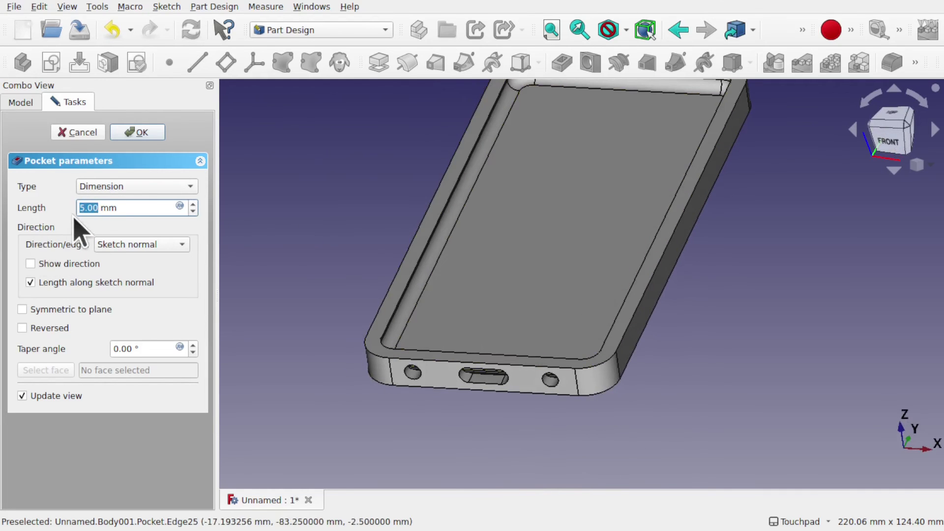
left_click(139, 133)
Create a new sketch on the flat floor inside the case cavity
middle_click_drag(432, 238, 615, 147)
left_click(614, 148)
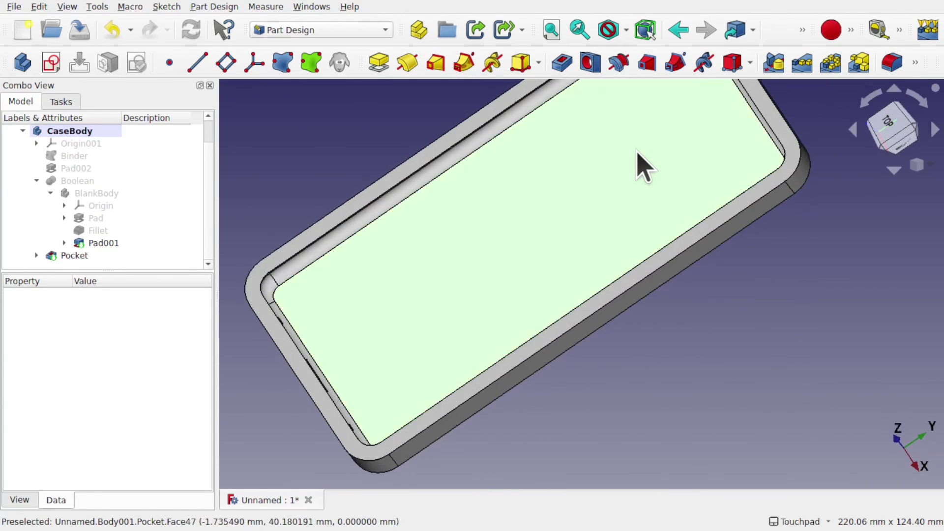
left_click(51, 63)
Sketch a roughly square rounded rectangle about 20 mm wide on the floor, near the upper end and left of the vertical axis
scroll(508, 265, "down", 4)
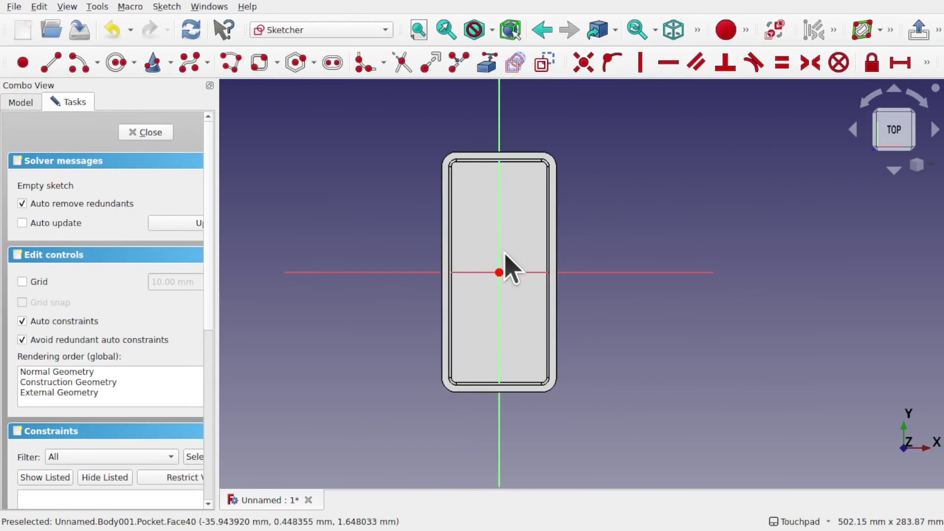
middle_click_drag(521, 196, 526, 293)
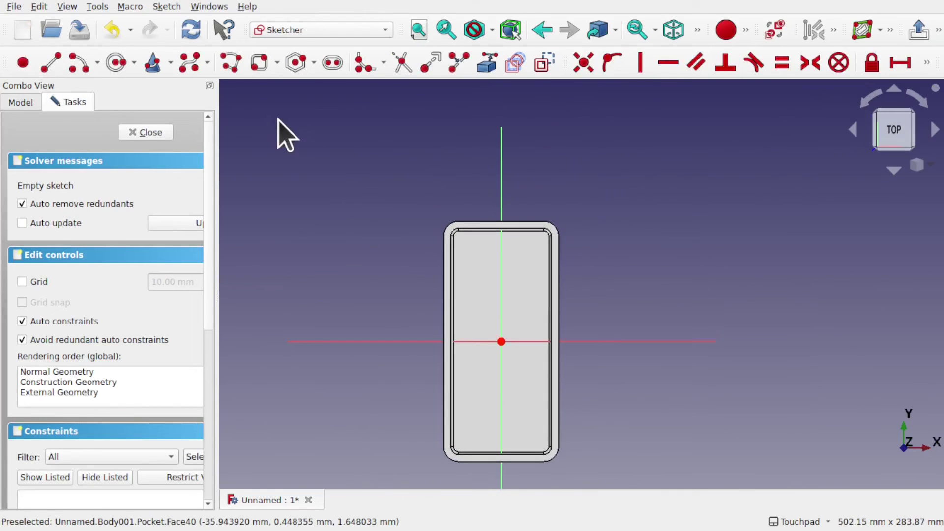
left_click(259, 63)
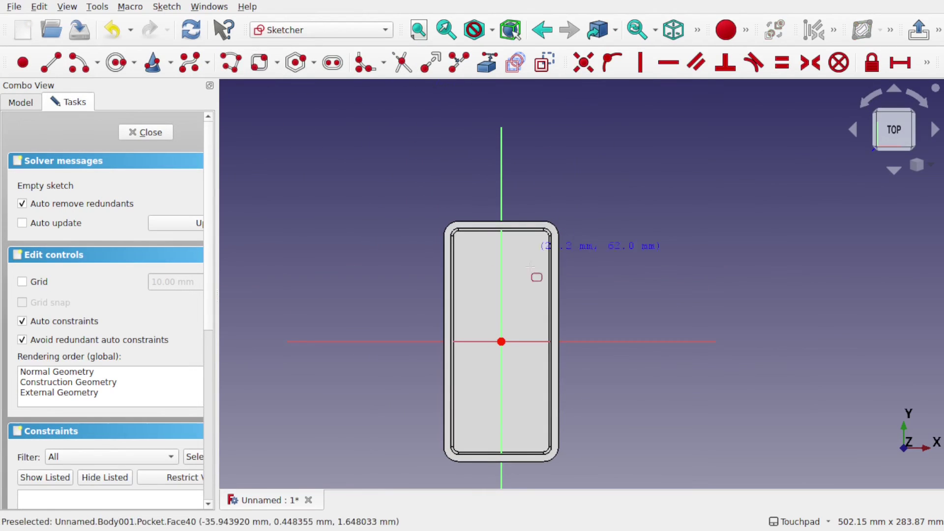
left_click(469, 251)
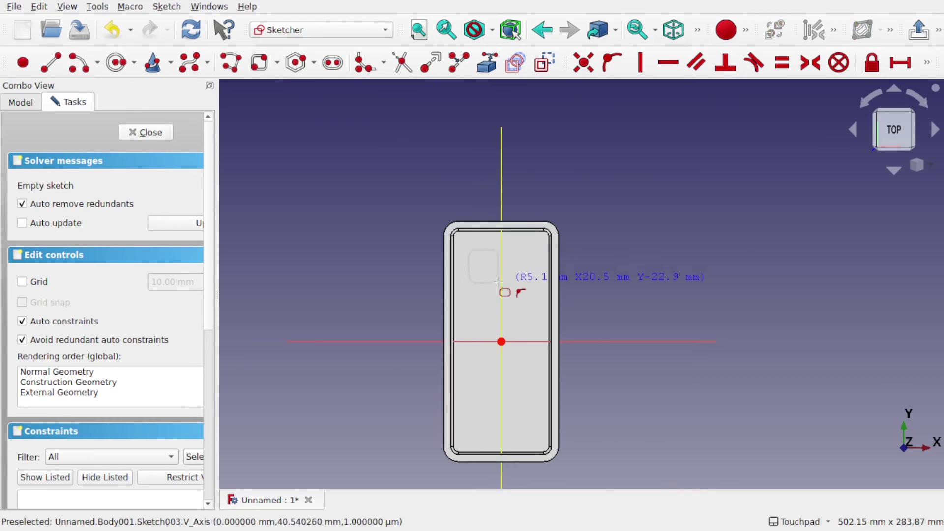
left_click(497, 278)
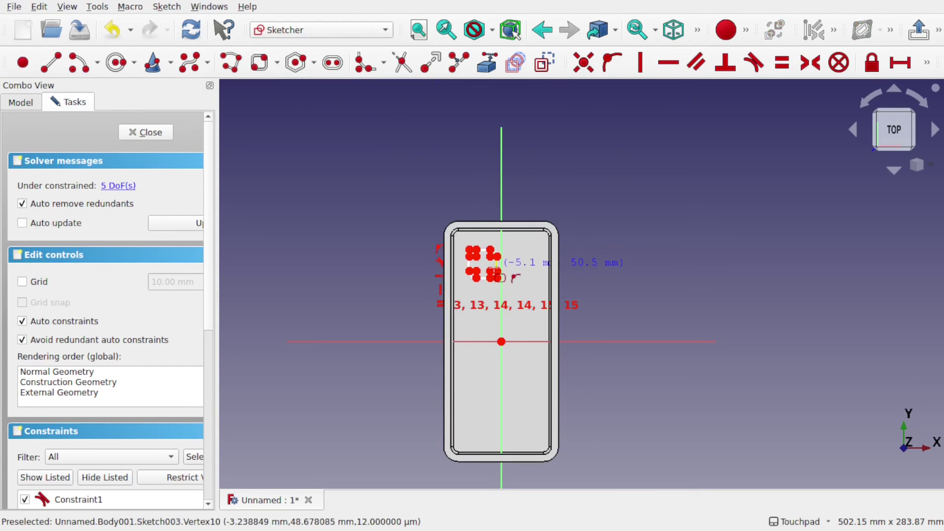
Widen the rounded rectangle towards the case's left wall, adjust its corner radii and close the sketch
scroll(494, 269, "up", 5)
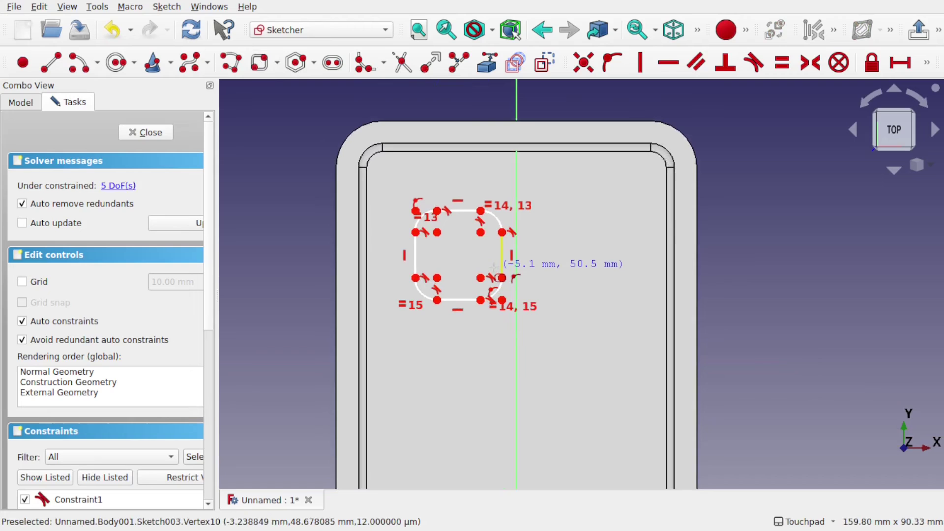
left_click_drag(436, 289, 413, 290)
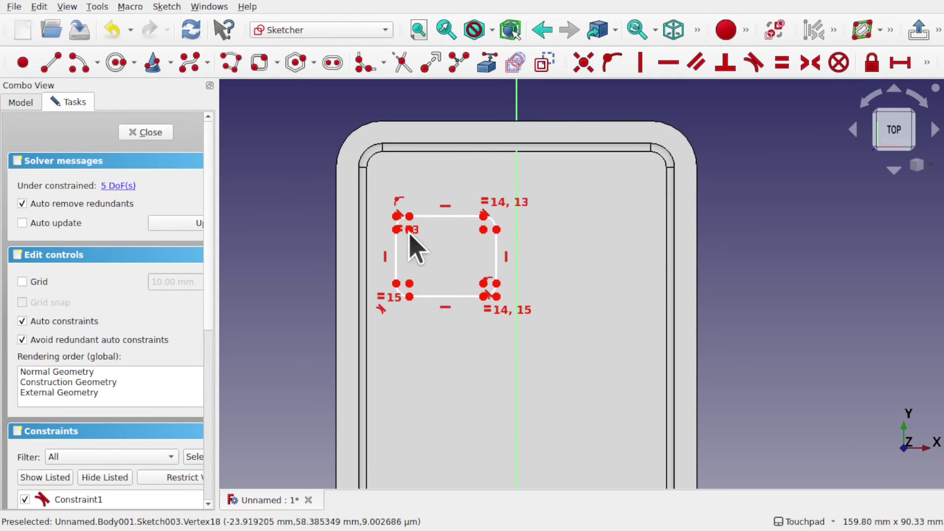
mouse_move(410, 229)
left_mouse_down()
mouse_move(407, 211)
mouse_move(416, 224)
left_mouse_up()
left_click(134, 128)
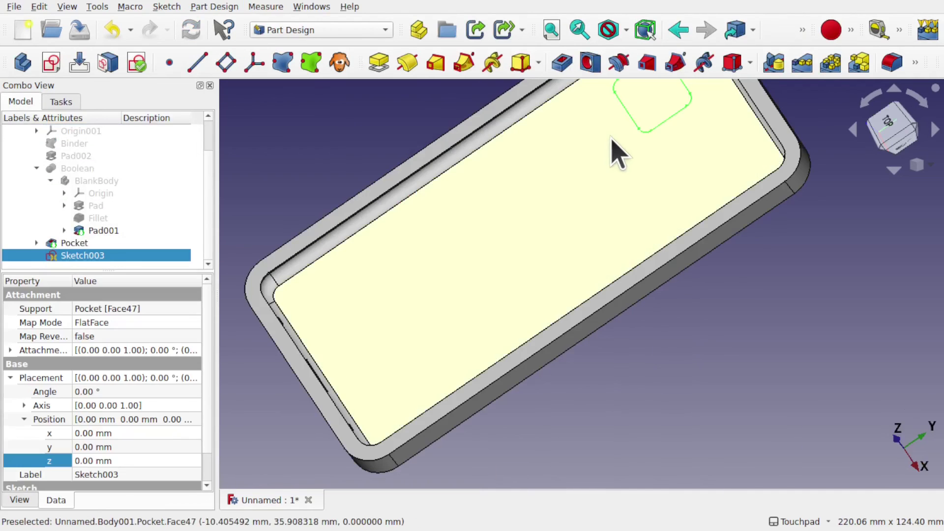
Pocket the rounded rectangle 5 mm deep through the case floor as the camera opening
scroll(614, 152, "down", 3)
middle_click_drag(614, 153, 565, 257, "shift")
left_click(562, 63)
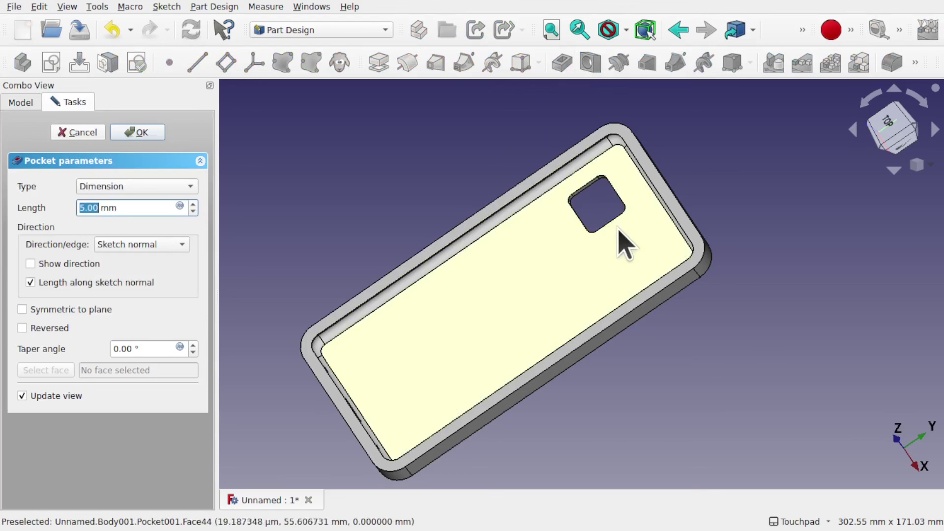
left_click(154, 134)
Create a new sketch on the flat outer face of the case's long right side
left_click_drag(594, 344, 461, 228, "alt")
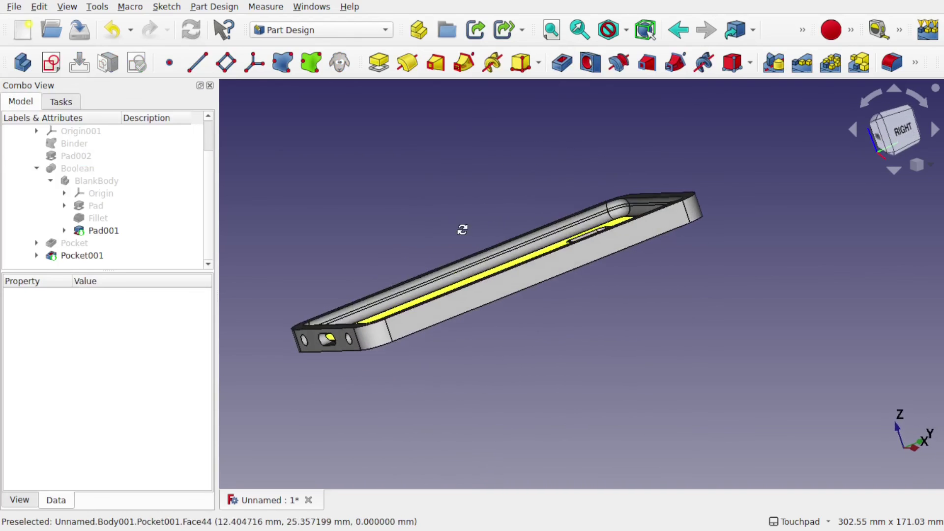
left_click(592, 263)
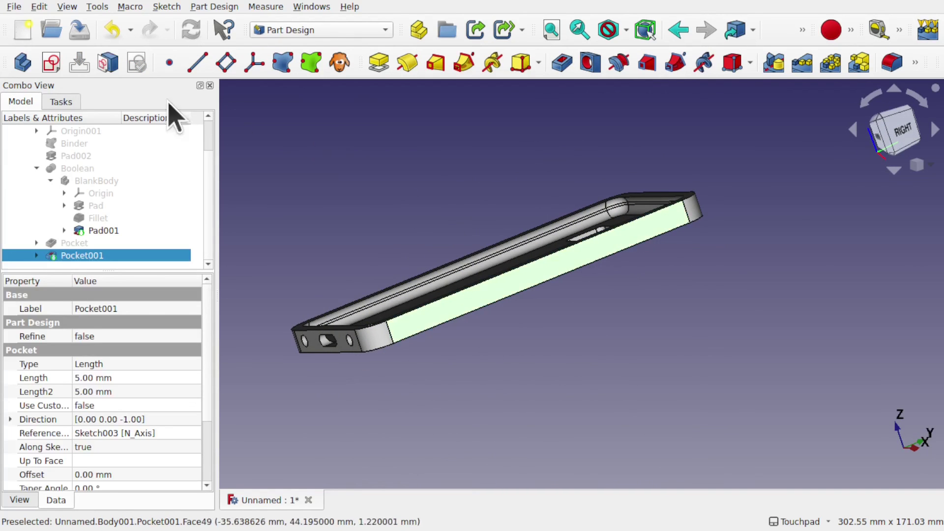
left_click(52, 62)
Sketch a long rectangle on the side face beside the camera opening, lower its upper edge to form a thin slit, and close the sketch
left_click_drag(565, 243, 522, 343, "alt")
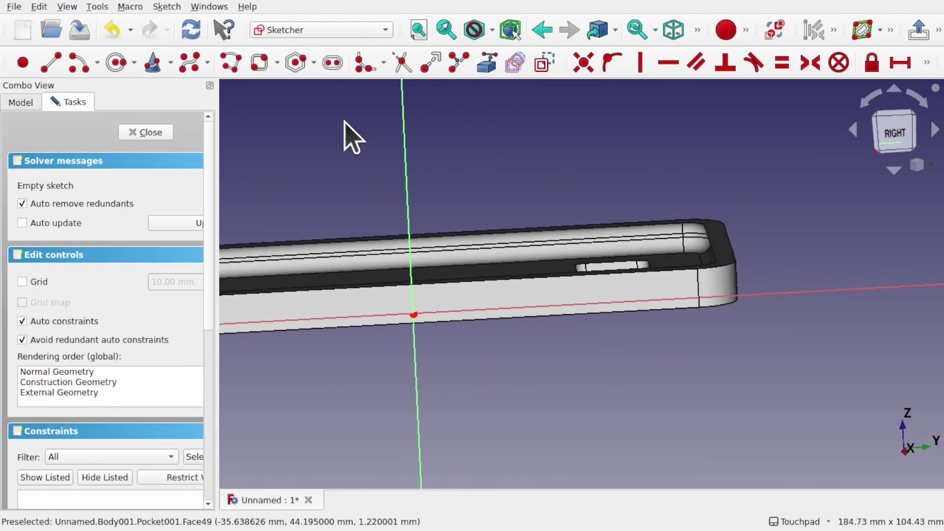
left_click(277, 62)
left_click(277, 84)
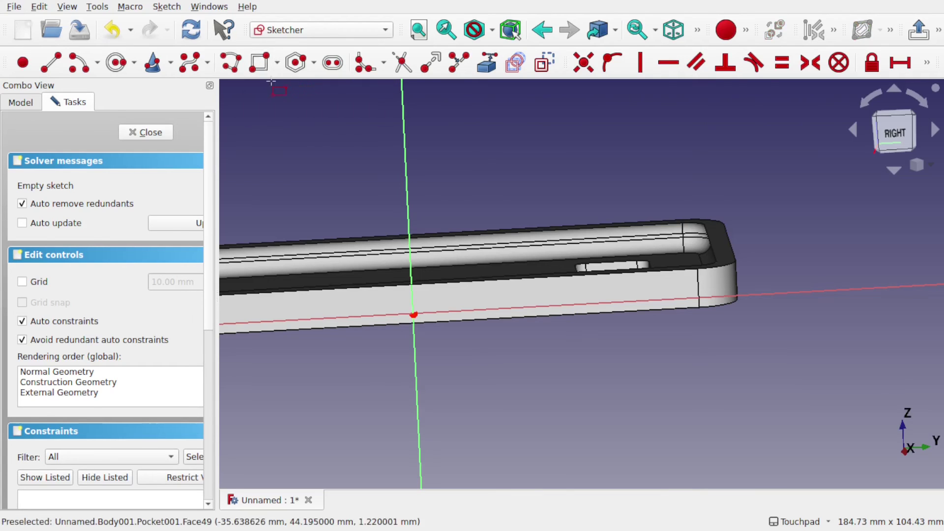
left_click(528, 286)
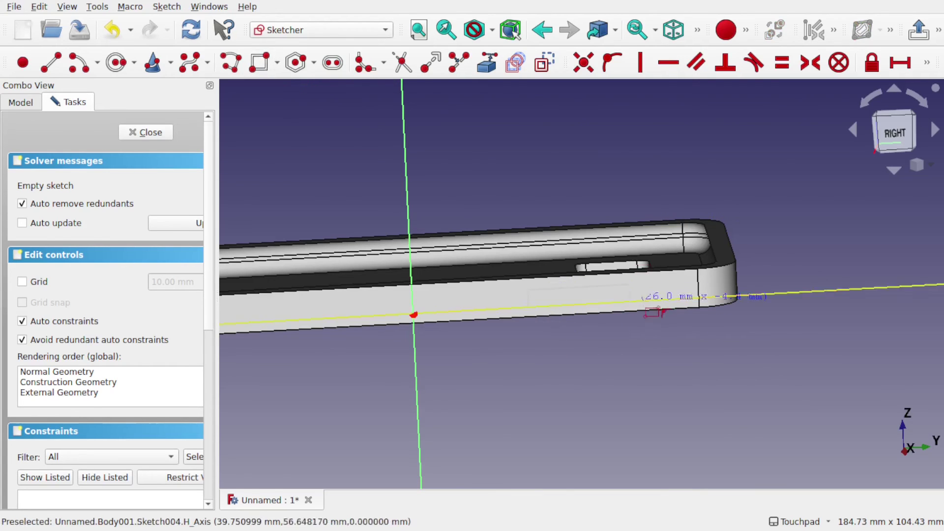
left_click(681, 307)
scroll(644, 301, "up", 3)
right_click(642, 299)
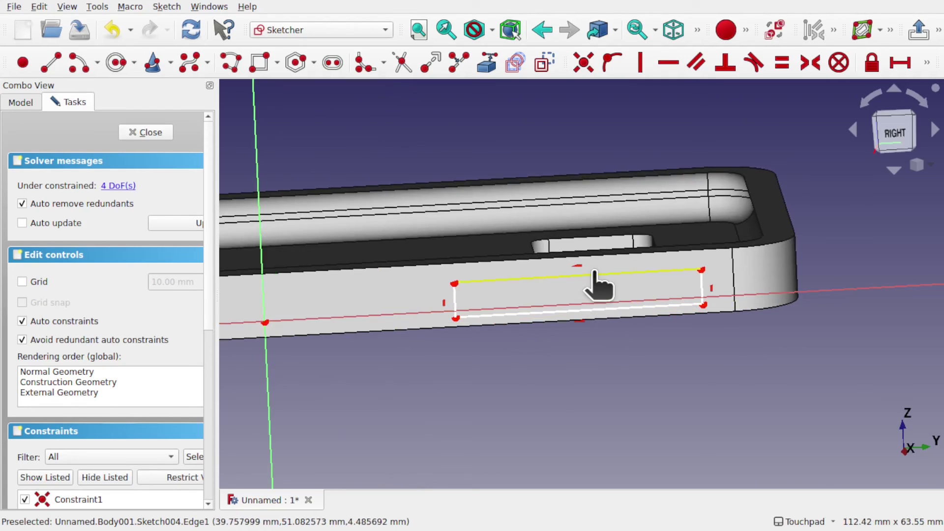
left_click_drag(595, 271, 592, 295)
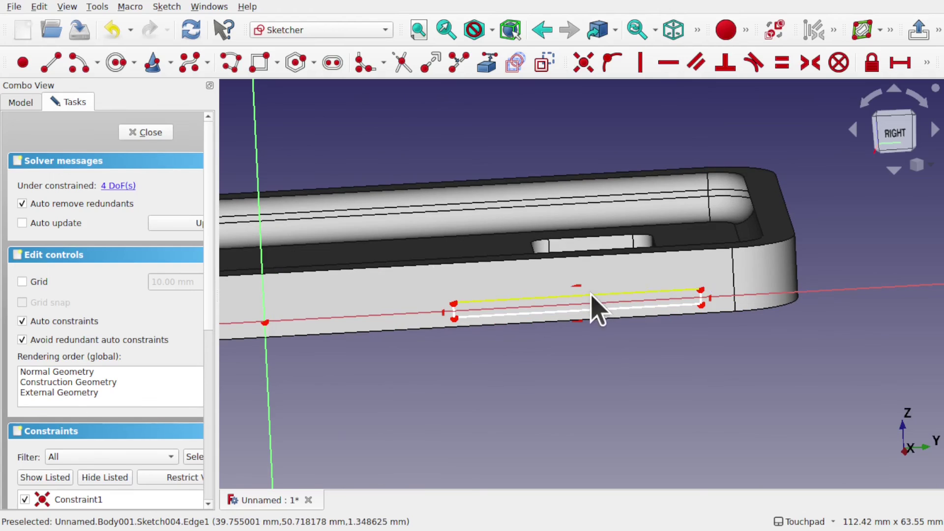
left_click(145, 132)
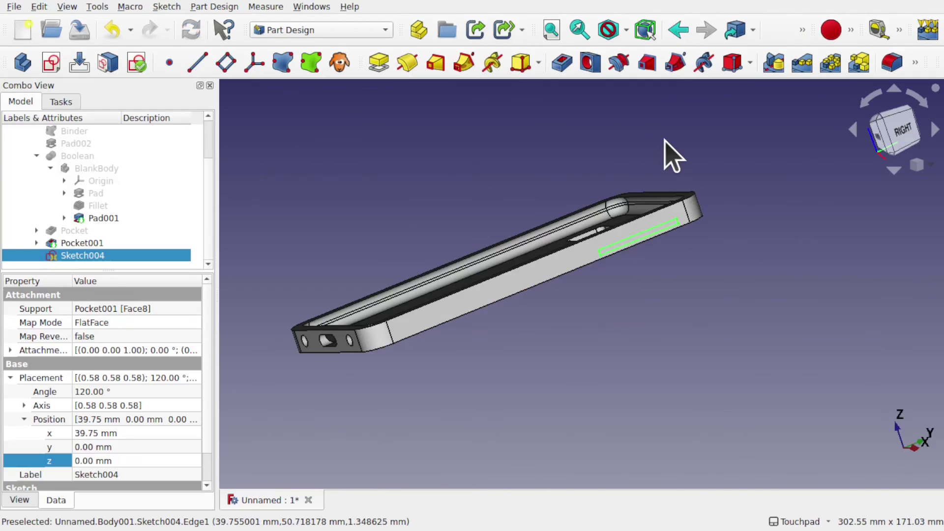
Pocket the thin rectangle 5 mm deep into the case's right side wall
left_click(560, 63)
left_click(135, 134)
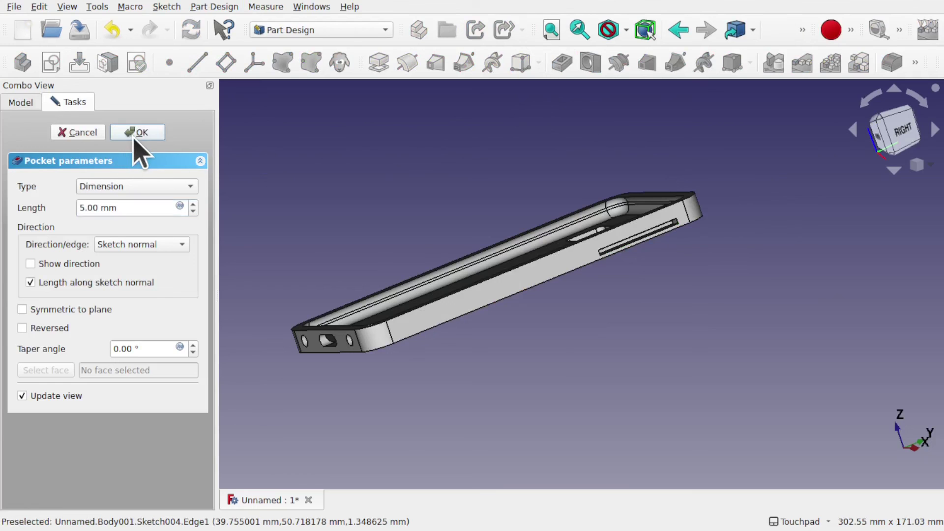
left_click_drag(485, 221, 618, 301, "alt")
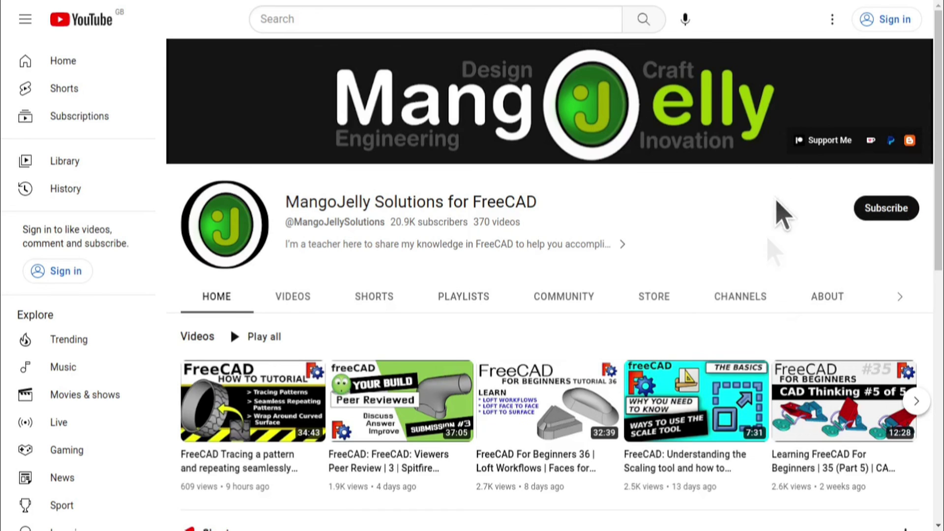
Switch to the MangoJelly Solutions YouTube channel, open its About information and highlight the donation links in the description
left_click(820, 300)
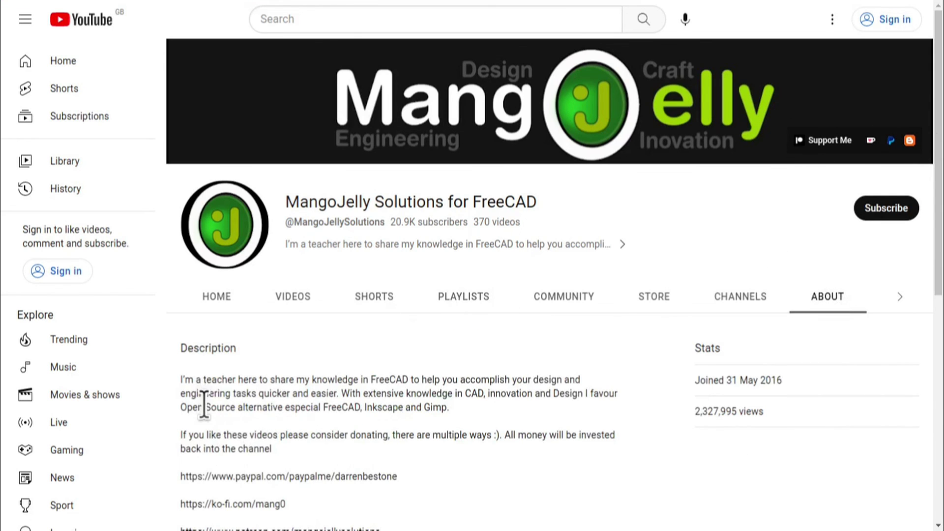
scroll(200, 396, "down", 3)
left_click_drag(396, 372, 182, 302)
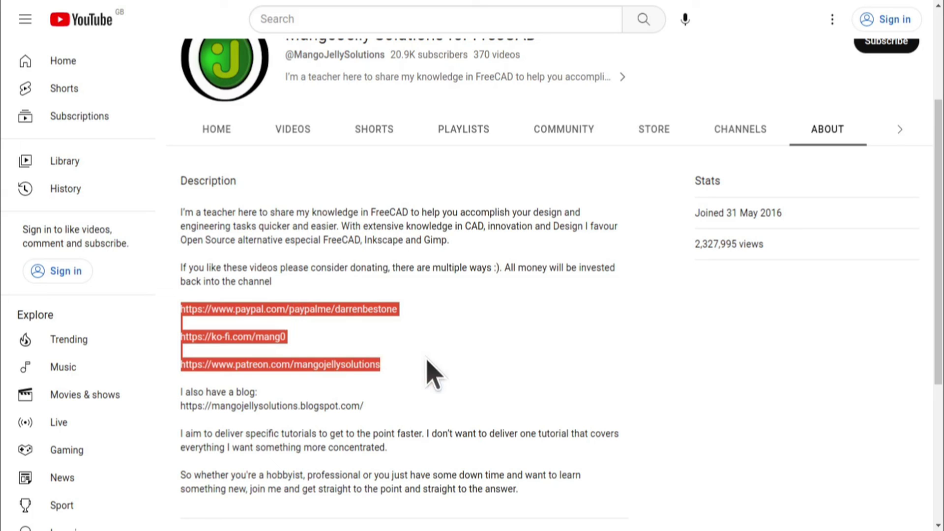
left_click(426, 360)
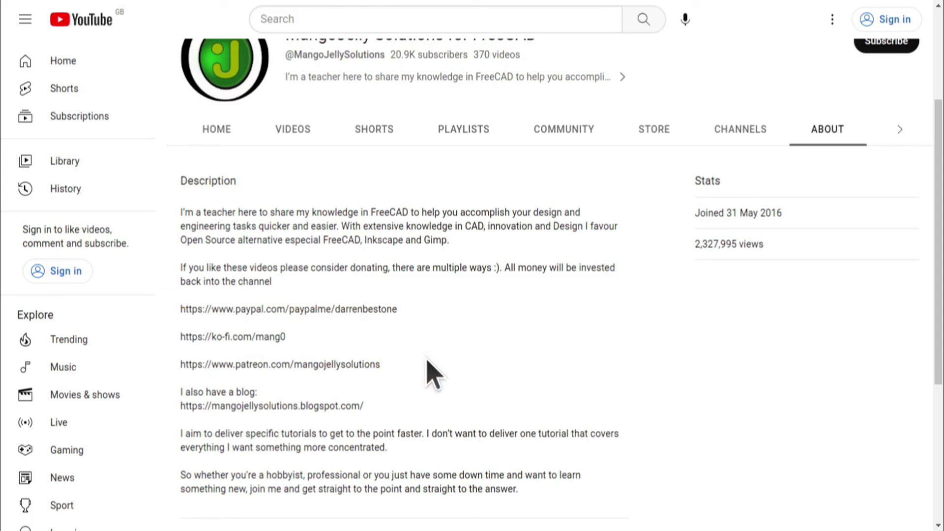